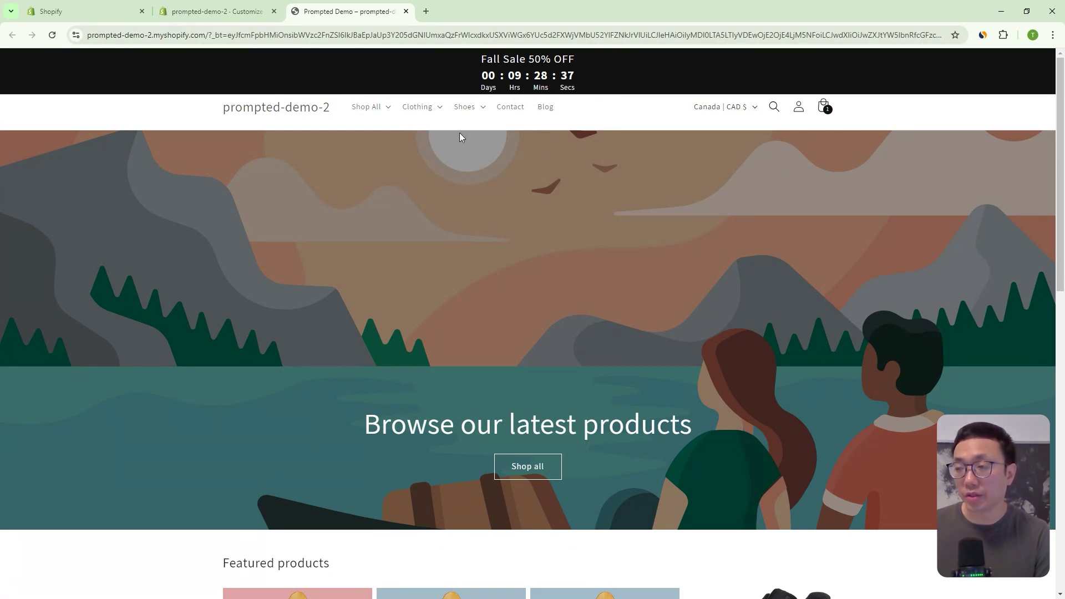
pyautogui.scroll(-8, 545, 127)
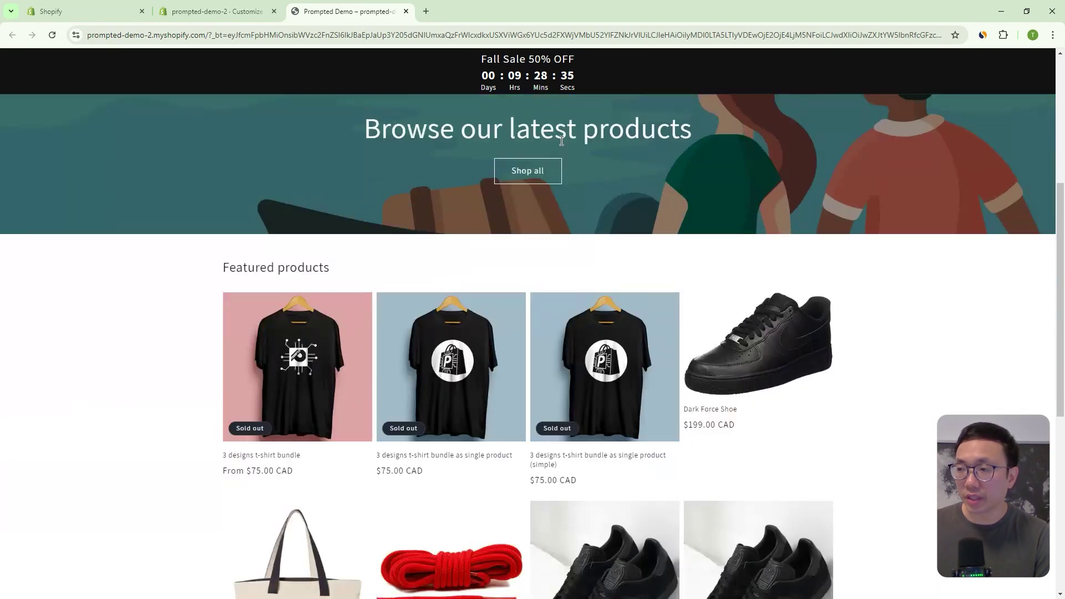
pyautogui.scroll(-4, 561, 141)
pyautogui.scroll(12, 577, 269)
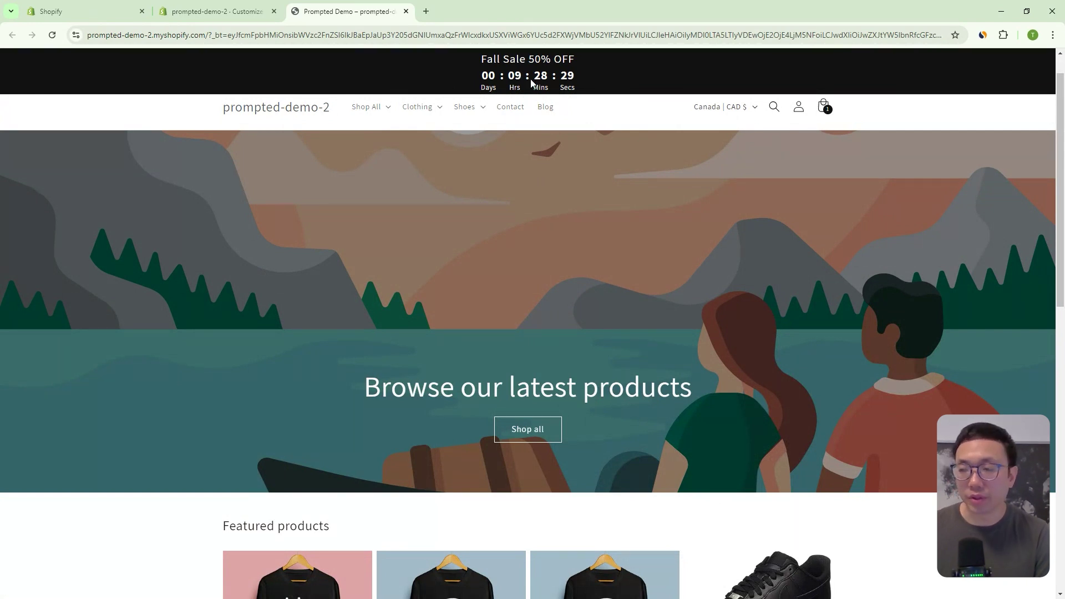
pyautogui.scroll(-3, 567, 141)
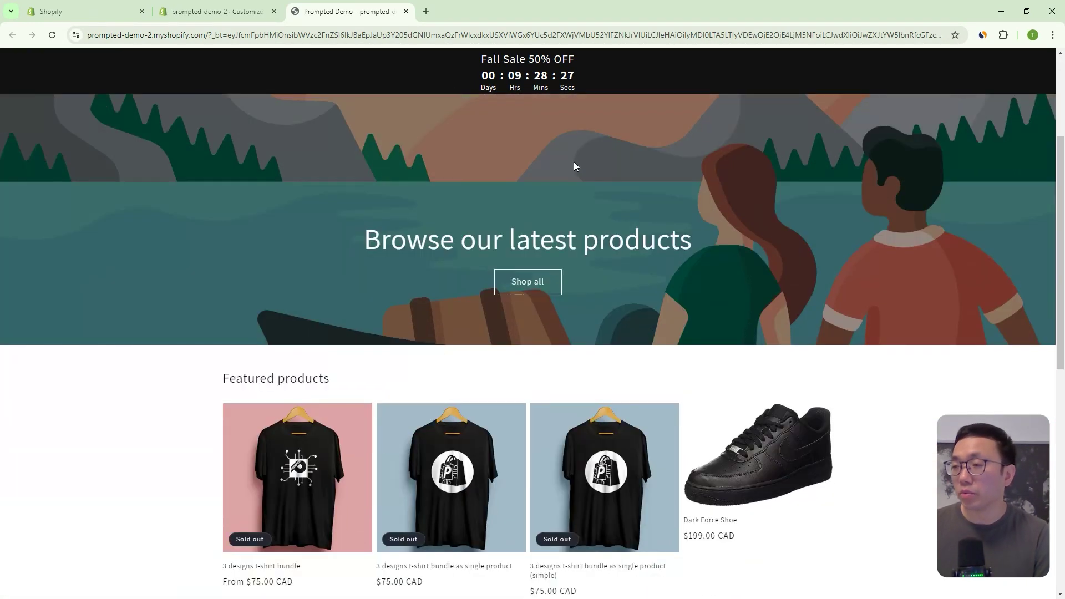
pyautogui.scroll(3, 574, 165)
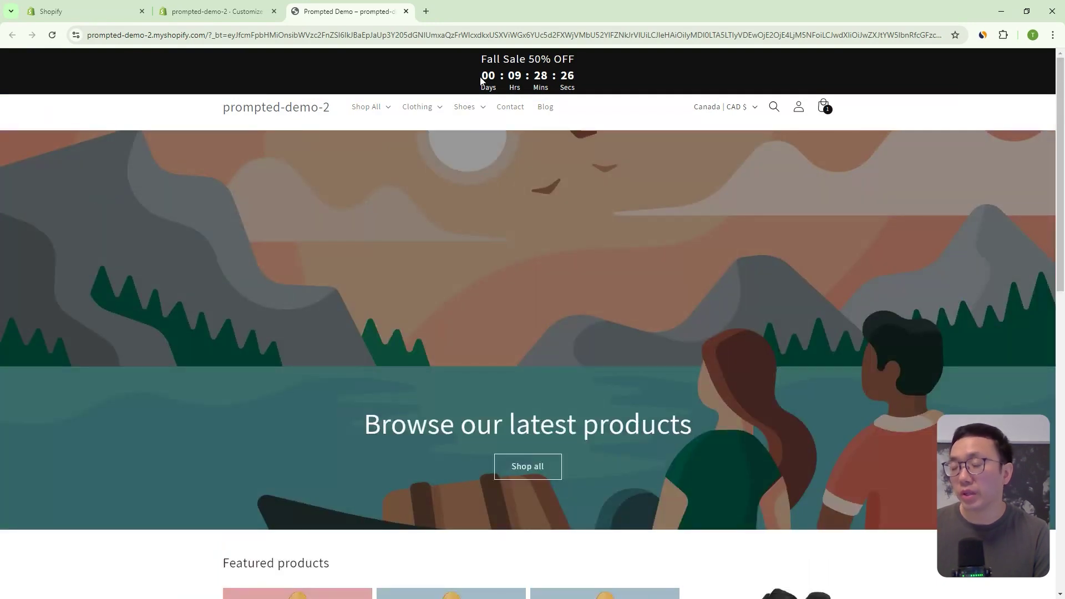
pyautogui.tripleClick(544, 77)
pyautogui.click(477, 83)
pyautogui.moveTo(476, 82); pyautogui.dragTo(567, 85)
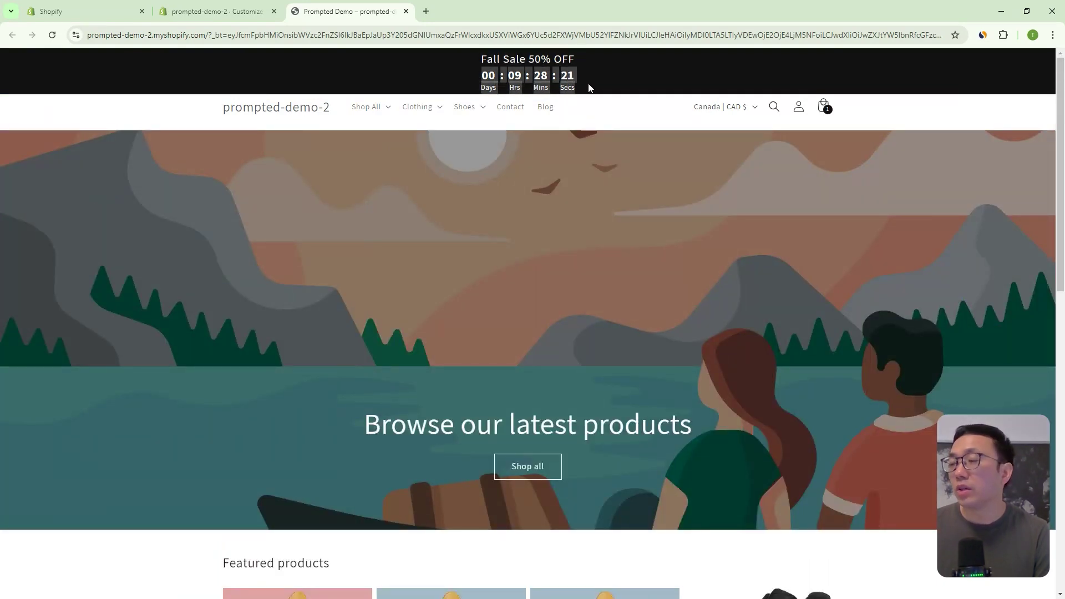
pyautogui.click(587, 87)
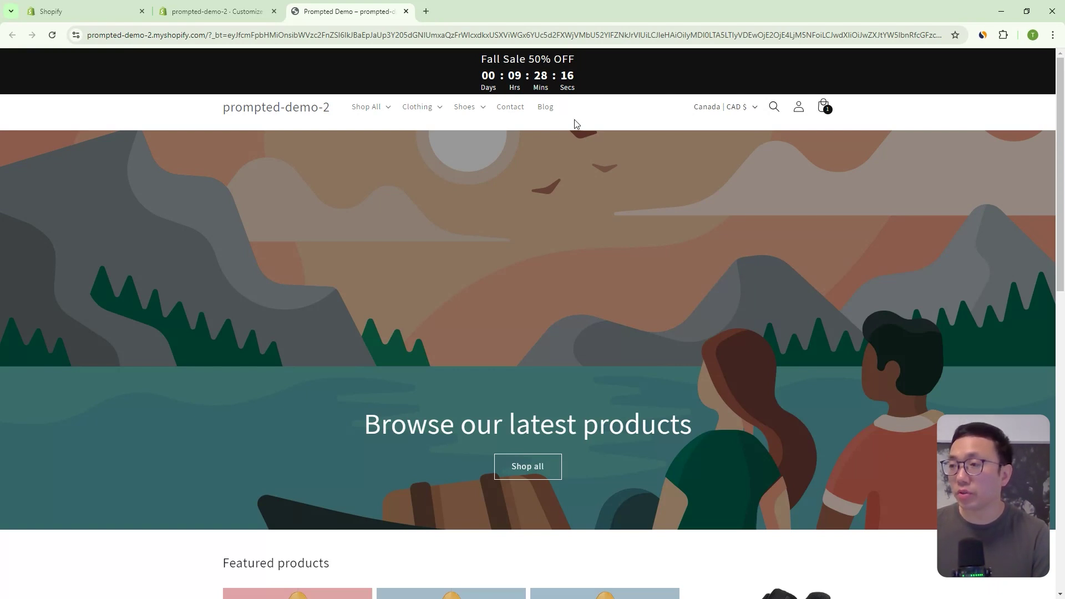
pyautogui.scroll(-1, 532, 388)
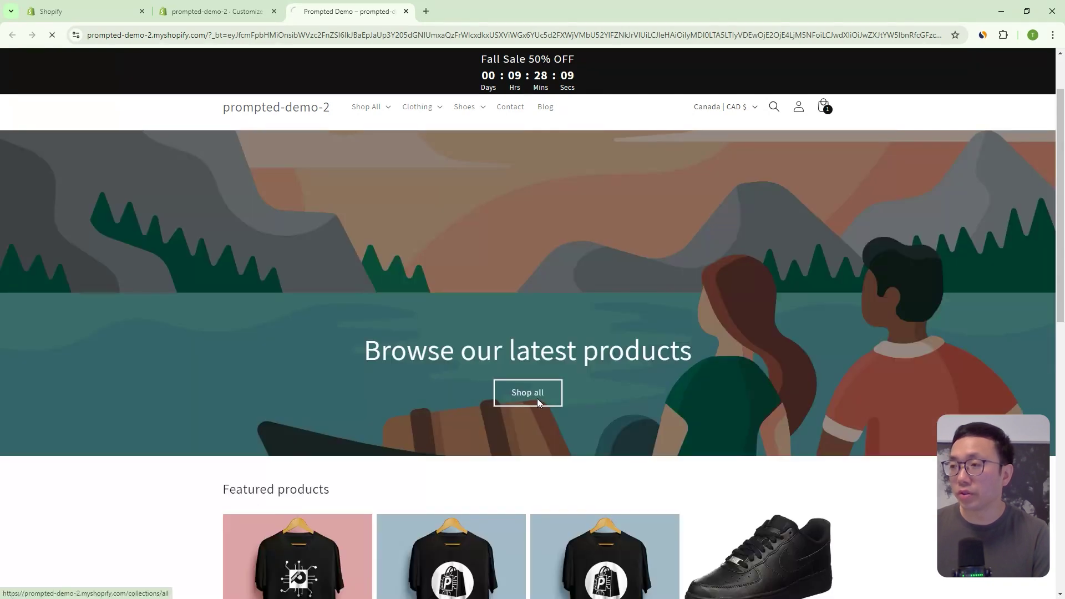
pyautogui.click(536, 398)
pyautogui.scroll(-5, 673, 283)
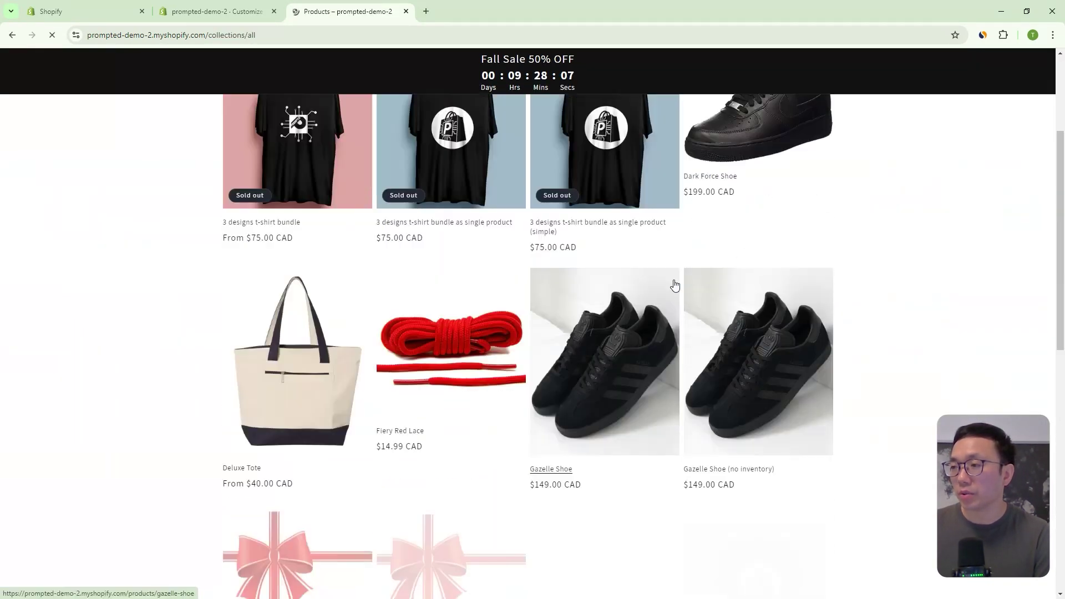
pyautogui.scroll(5, 630, 277)
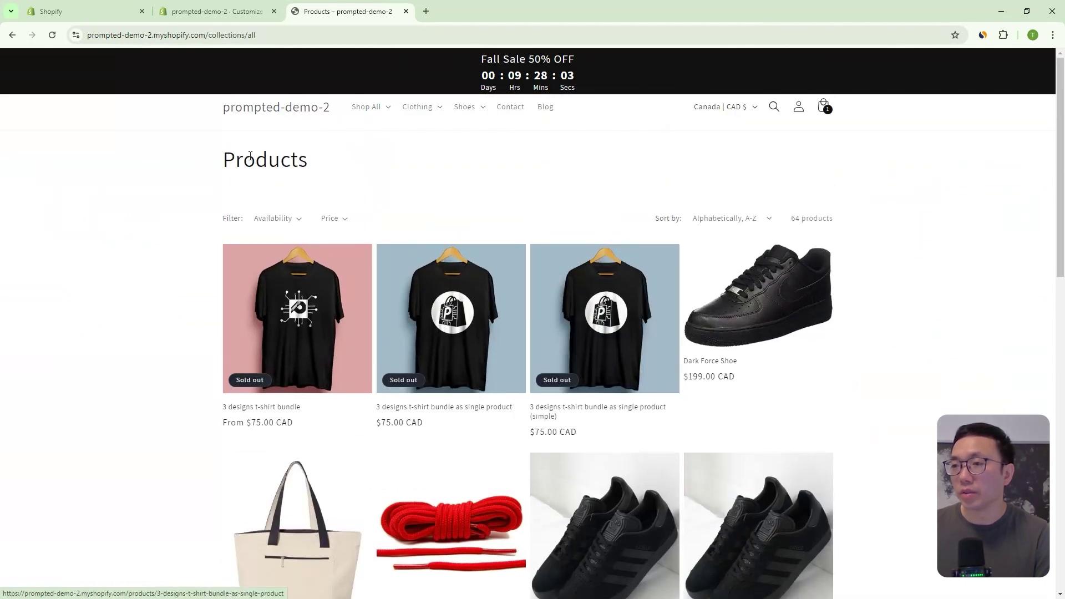
pyautogui.click(417, 107)
pyautogui.click(421, 152)
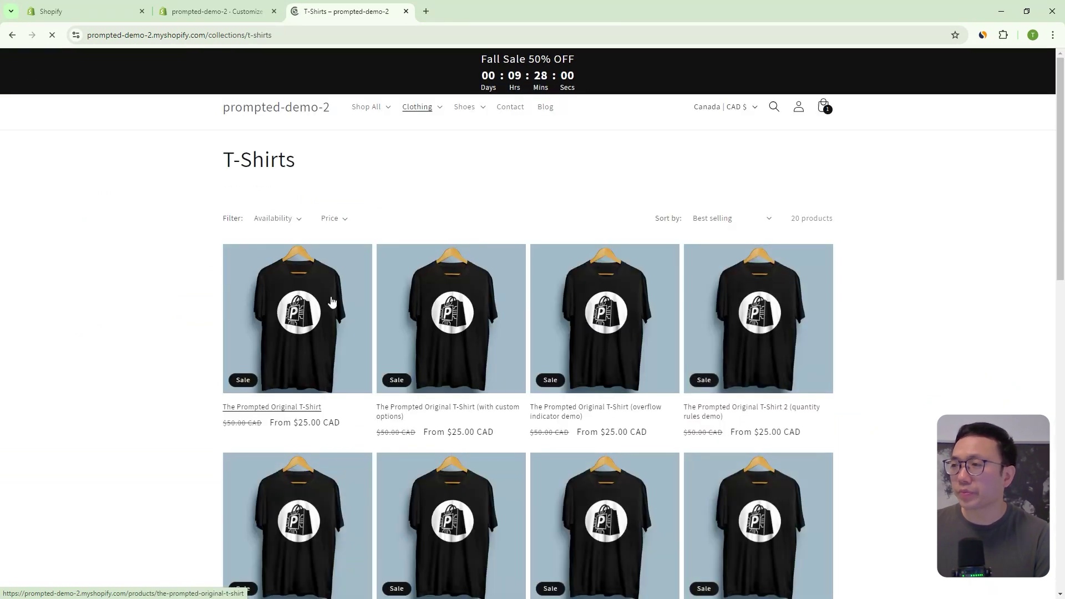
pyautogui.click(371, 301)
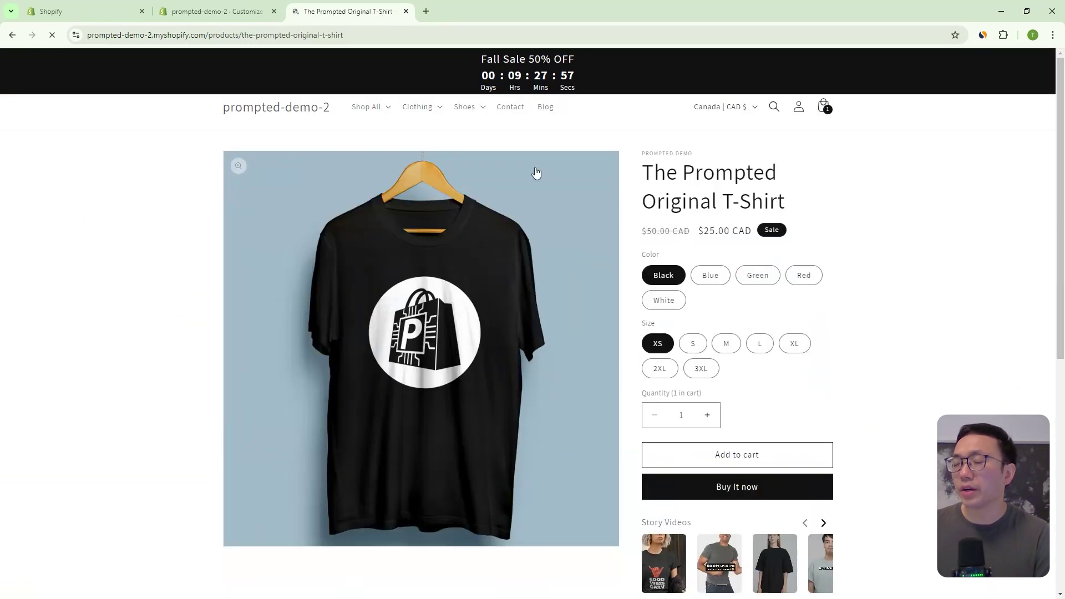
pyautogui.scroll(-5, 630, 233)
pyautogui.scroll(5, 622, 230)
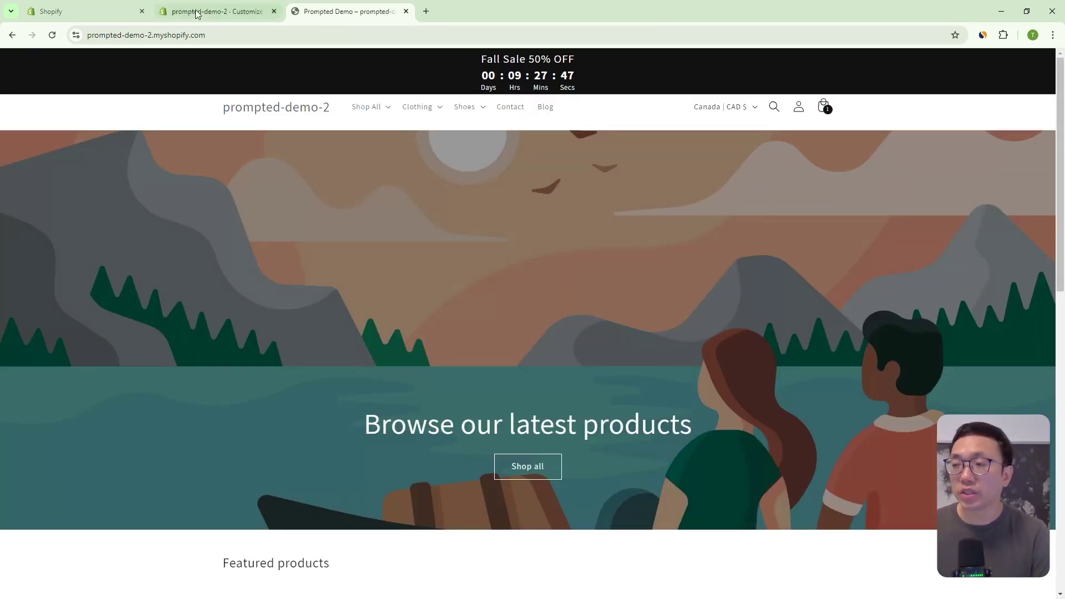
# Switch to the home page theme editor and browse the Add section list without adding anything
pyautogui.click(205, 13)
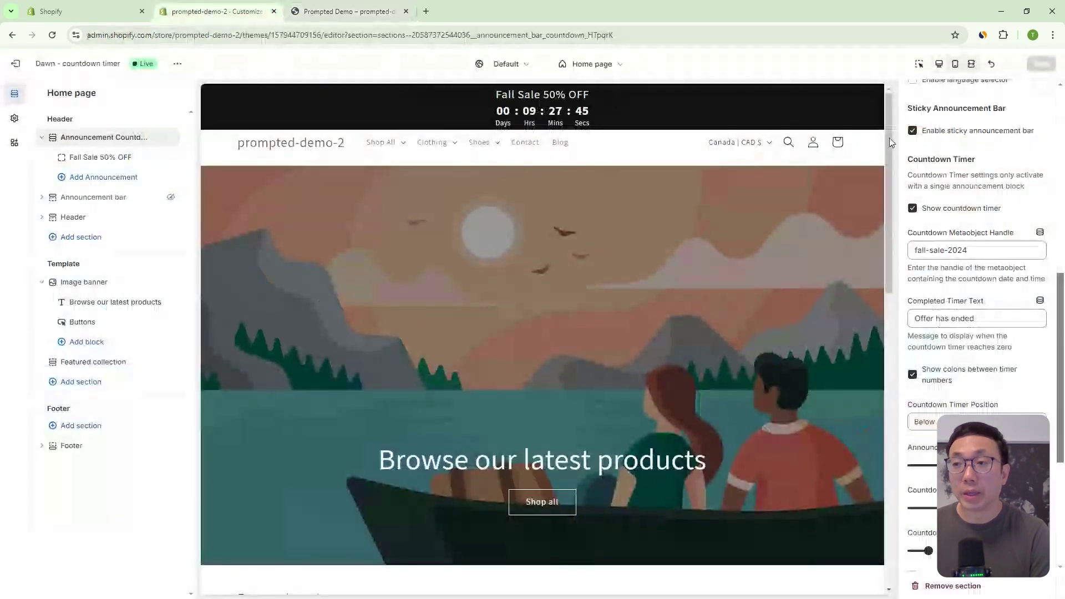
pyautogui.scroll(8, 992, 211)
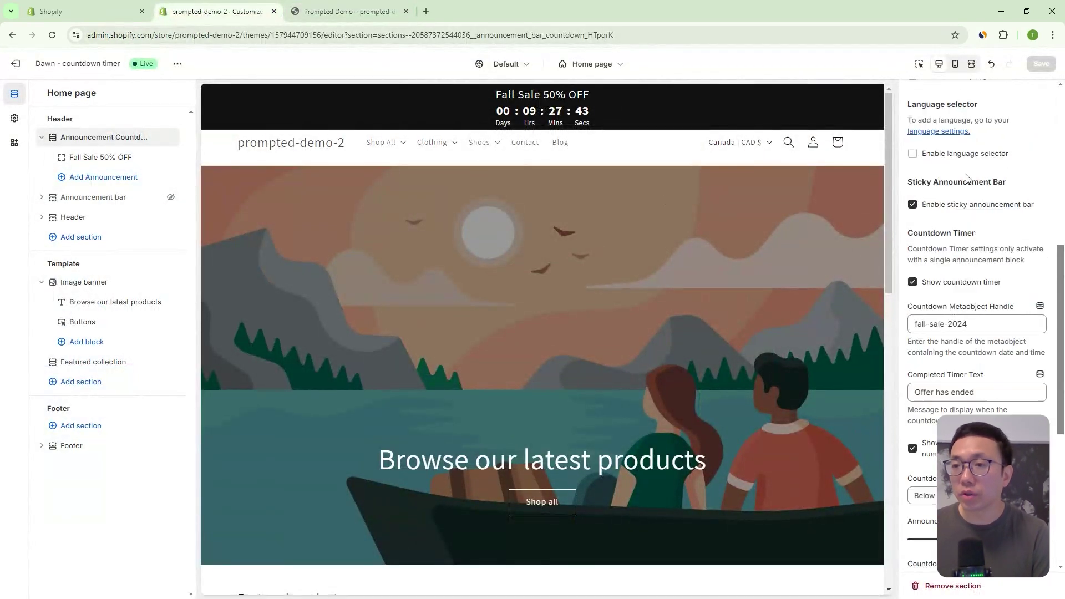
pyautogui.scroll(2, 992, 158)
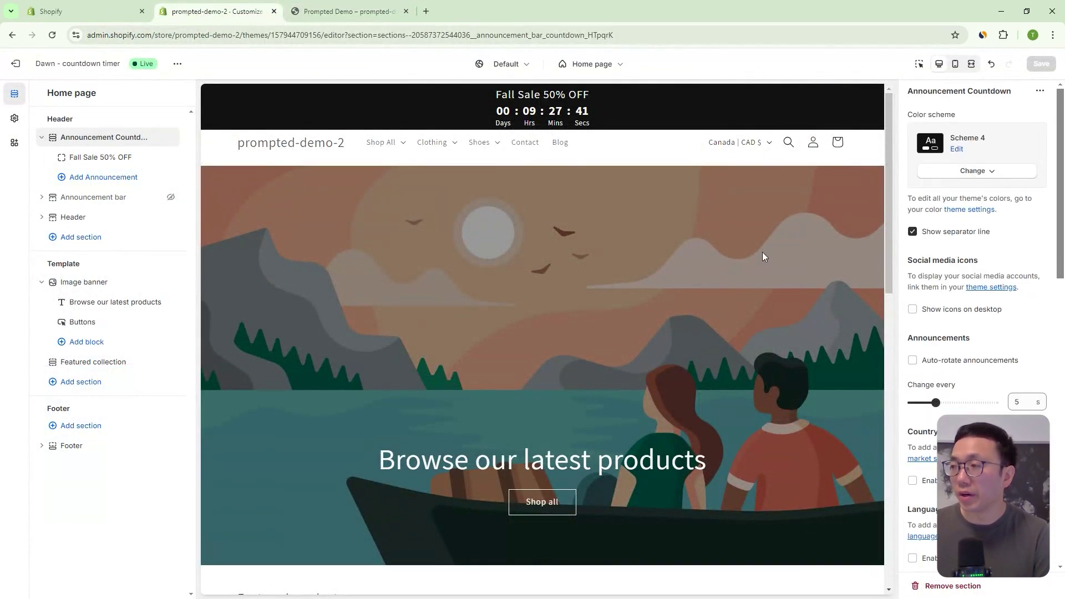
pyautogui.click(75, 239)
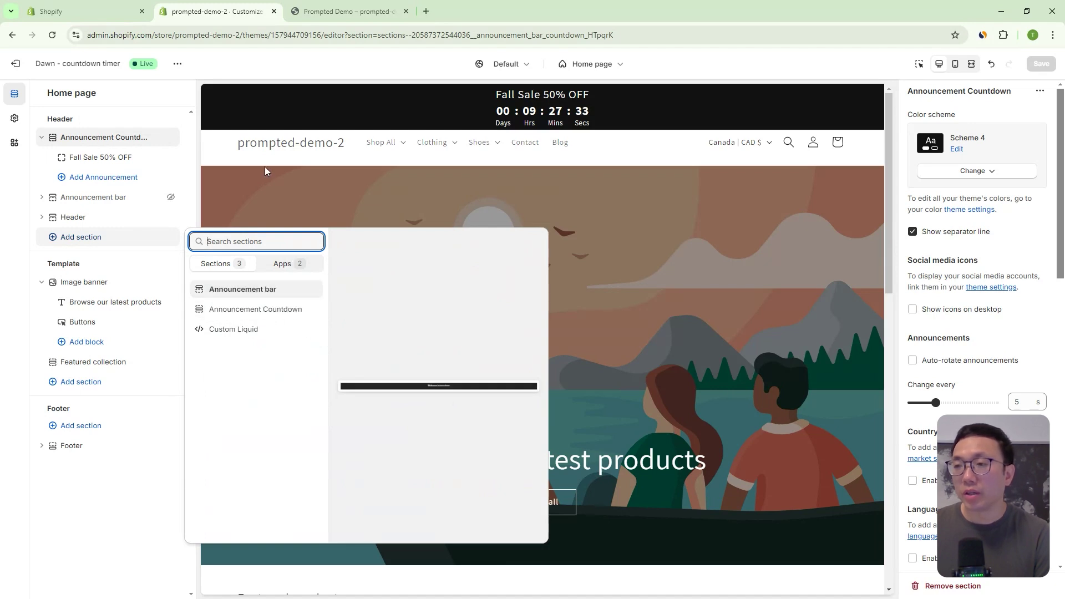
pyautogui.click(273, 82)
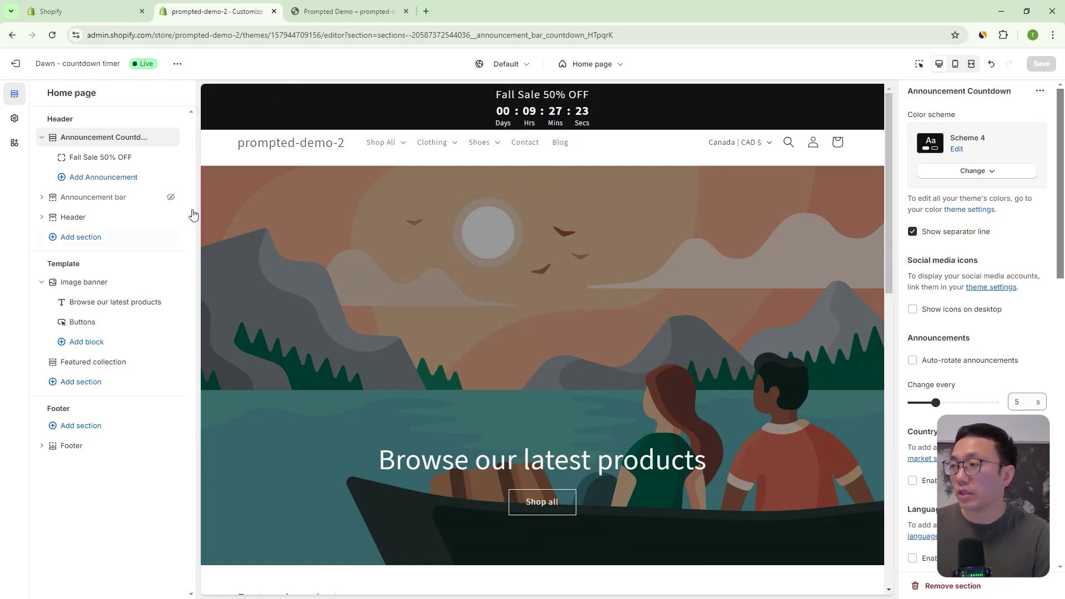
# Expand the Announcement bar and review the Announcement Countdown settings down to its countdown timer options
pyautogui.scroll(-3, 1006, 249)
pyautogui.scroll(3, 1008, 249)
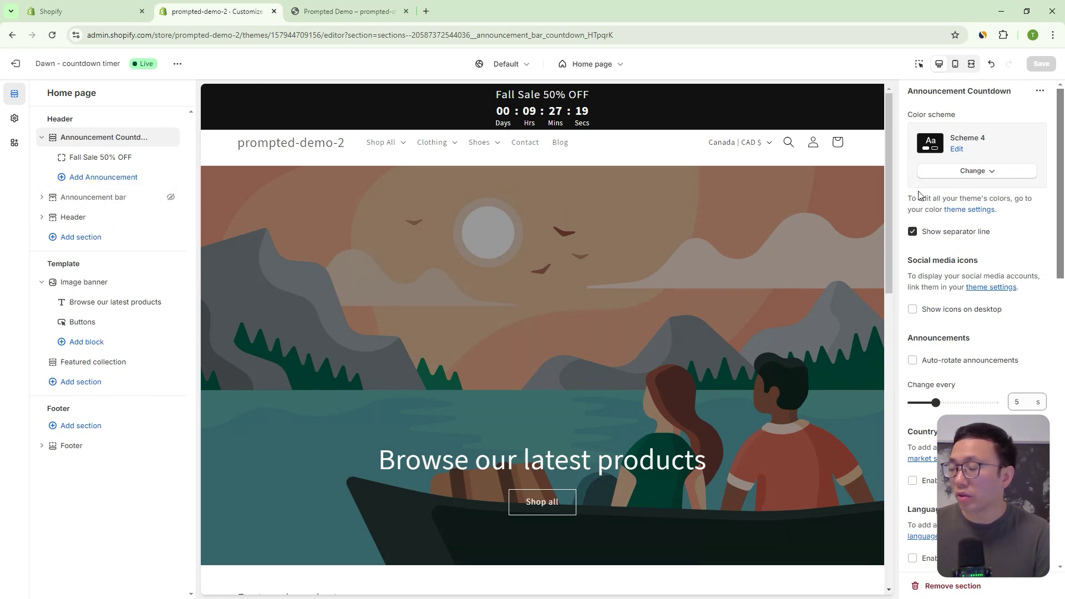
pyautogui.scroll(-3, 994, 236)
pyautogui.scroll(3, 994, 237)
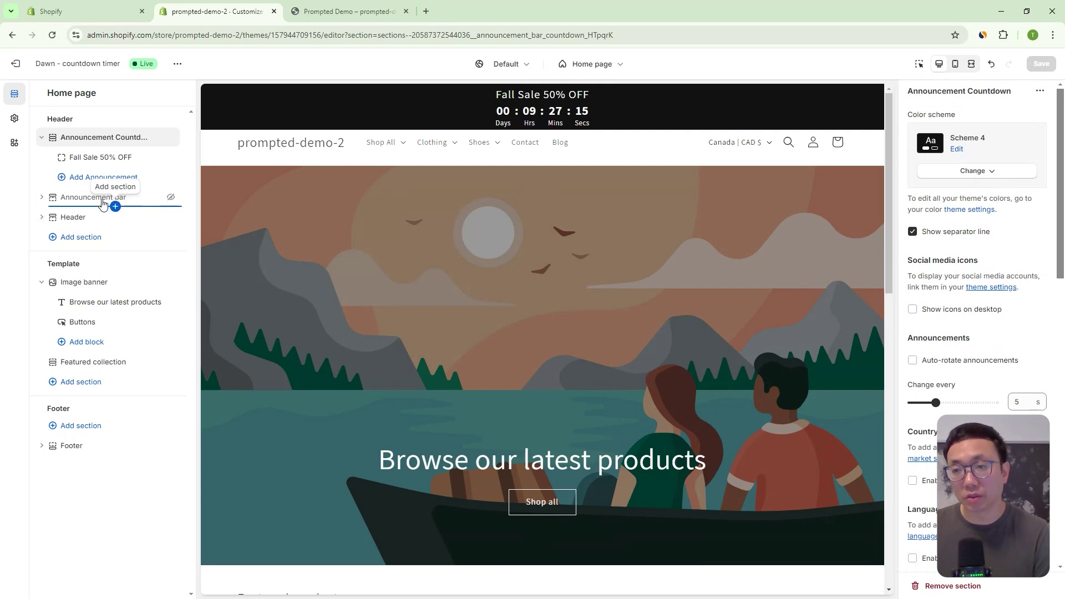
pyautogui.click(107, 203)
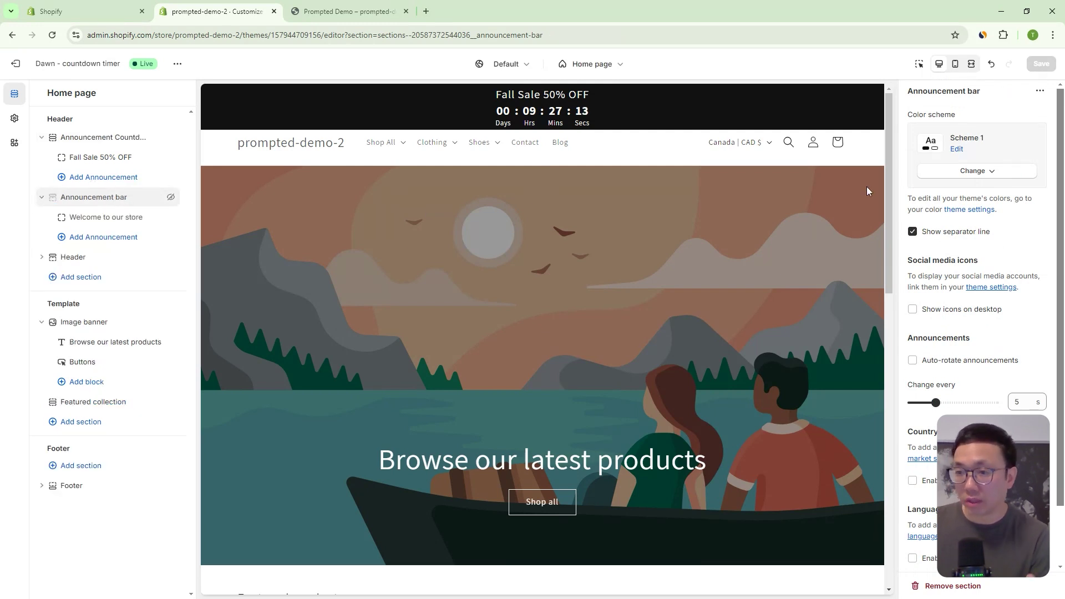
pyautogui.scroll(-2, 1002, 216)
pyautogui.scroll(2, 1007, 244)
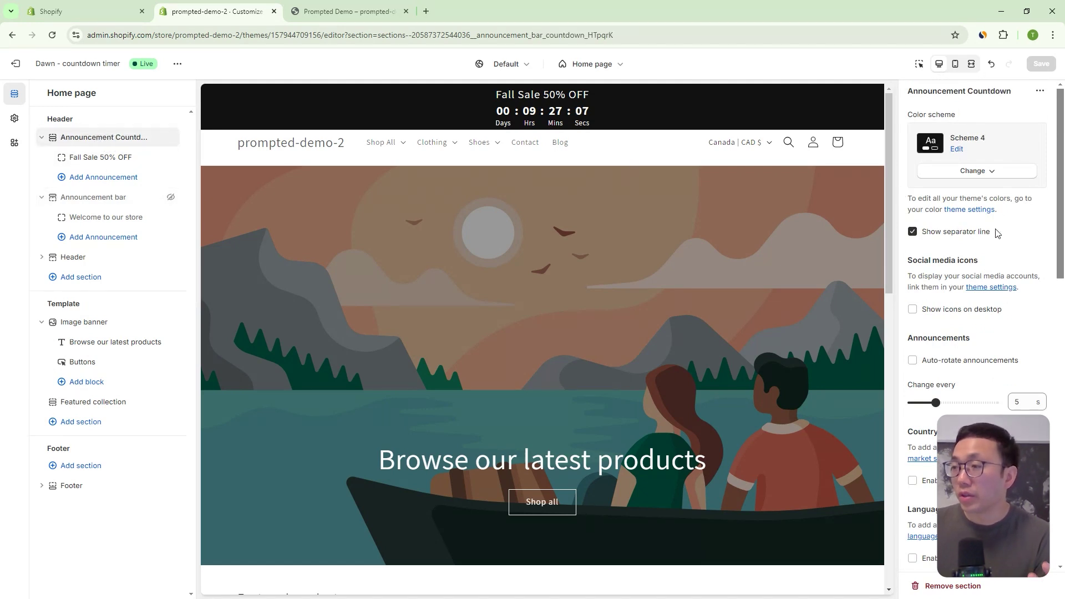
pyautogui.scroll(-1, 979, 220)
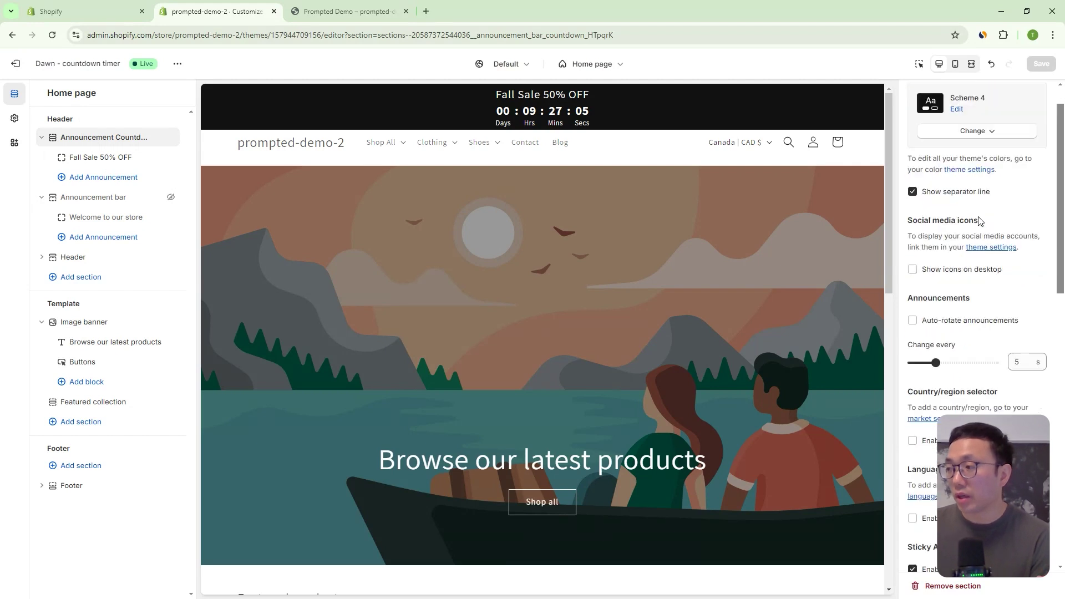
pyautogui.scroll(-1, 980, 221)
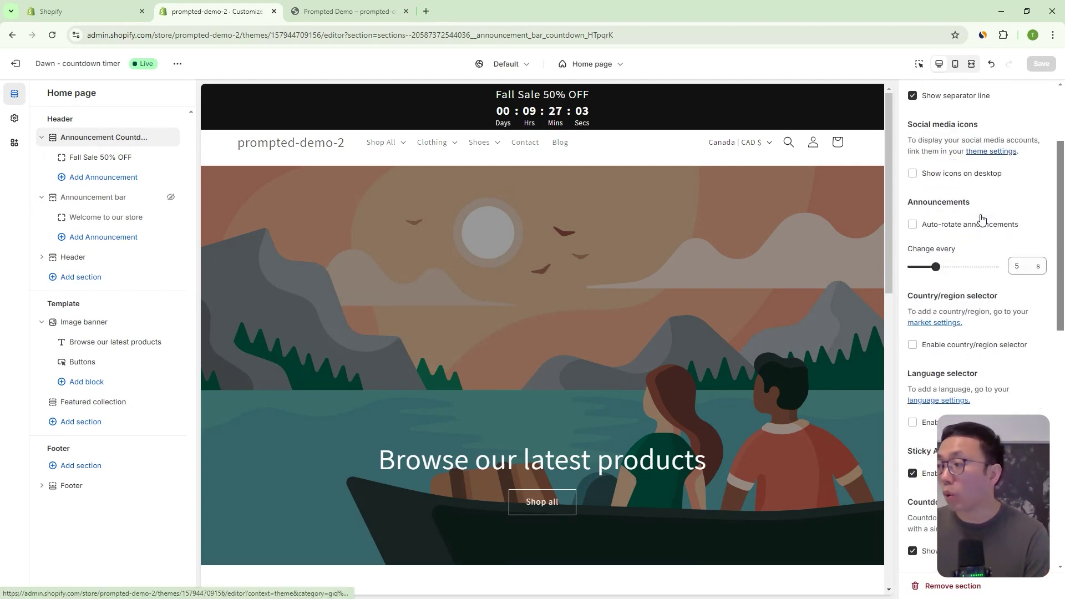
pyautogui.scroll(-1, 981, 219)
pyautogui.scroll(-2, 981, 220)
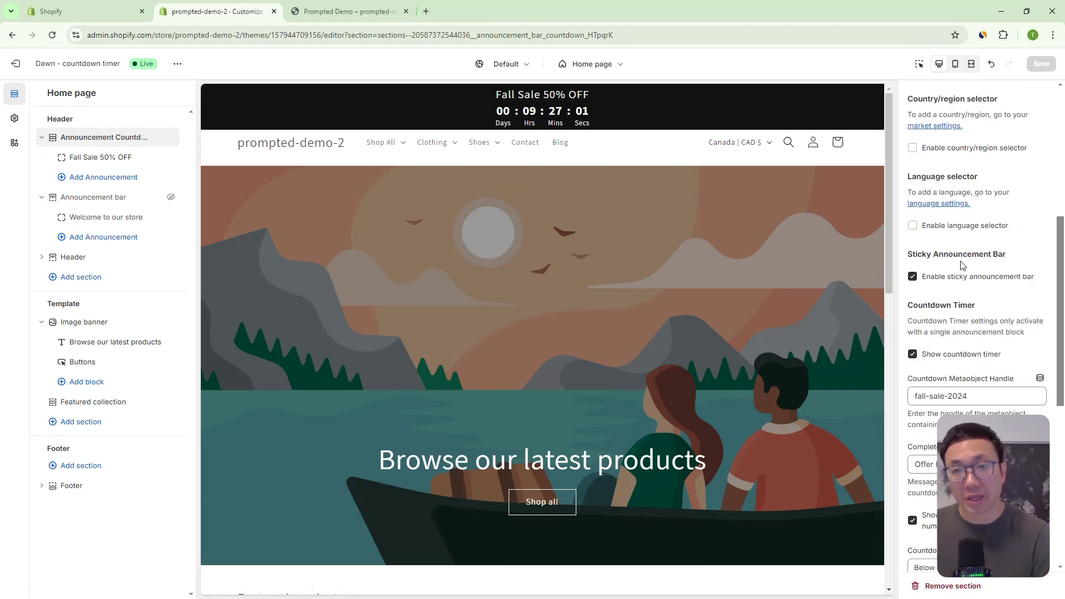
pyautogui.scroll(-1, 998, 319)
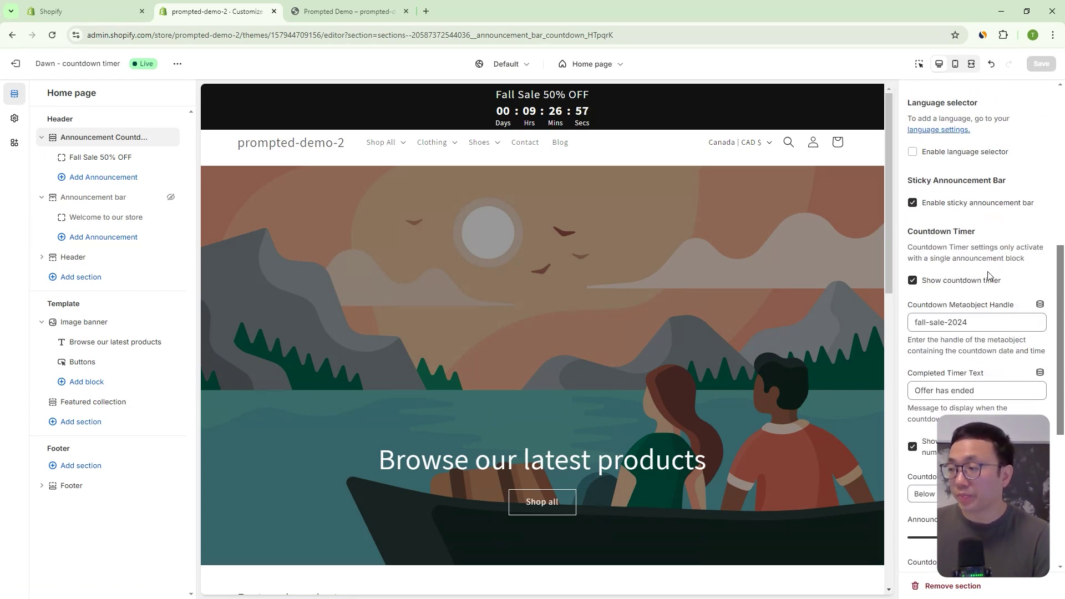
pyautogui.scroll(2, 987, 273)
pyautogui.scroll(-2, 987, 269)
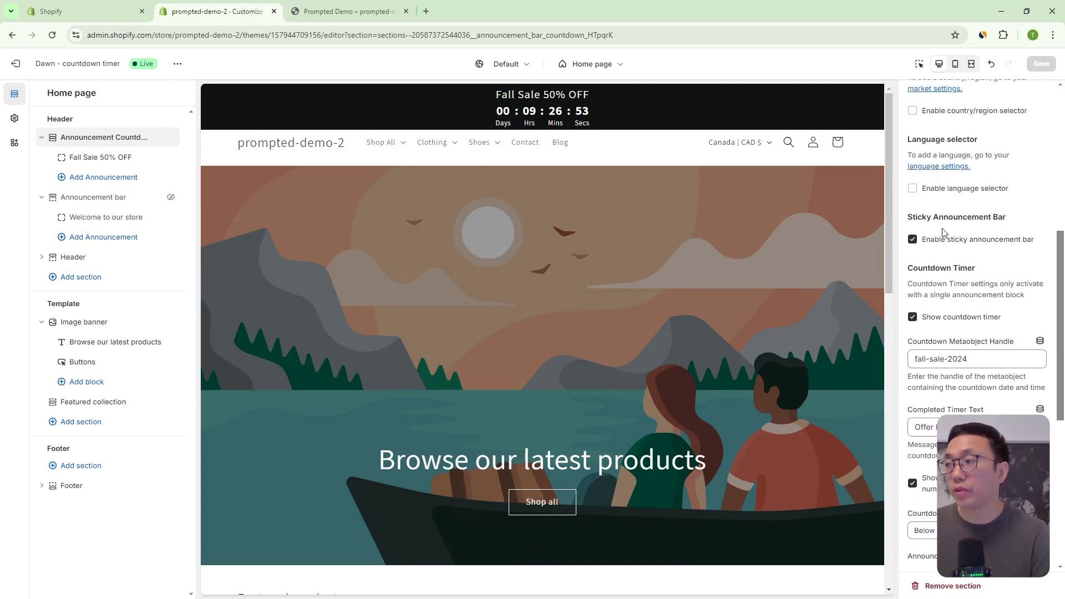
pyautogui.scroll(5, 943, 232)
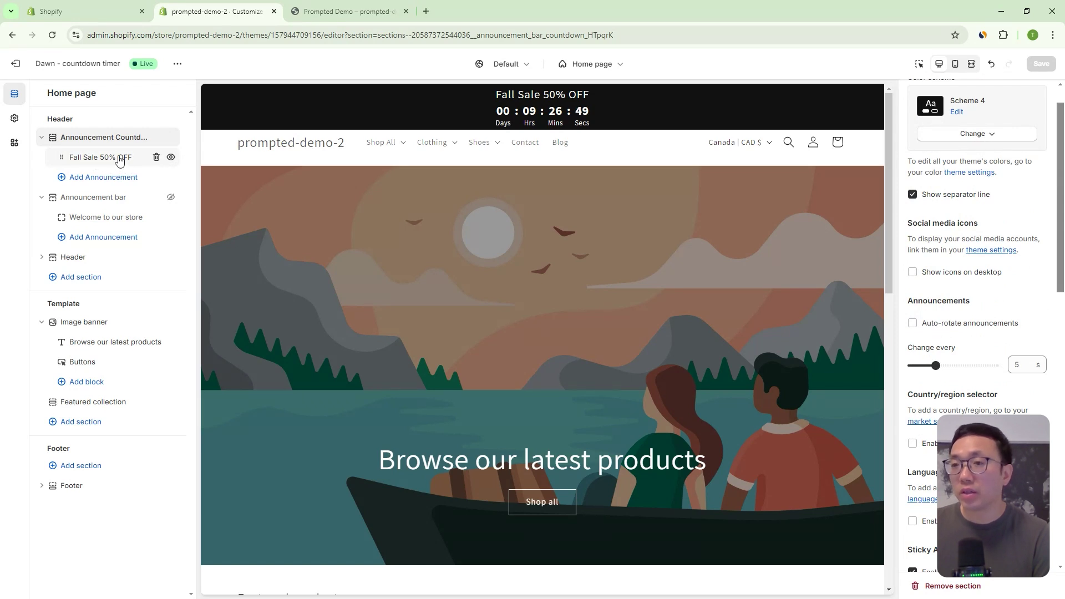
pyautogui.click(112, 186)
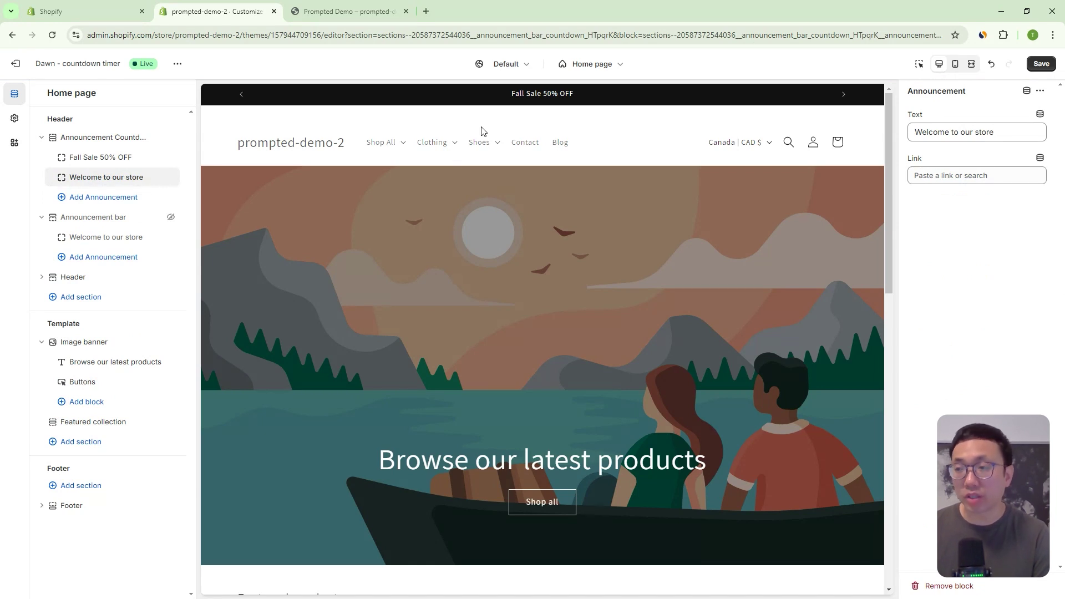
pyautogui.click(846, 93)
pyautogui.click(240, 96)
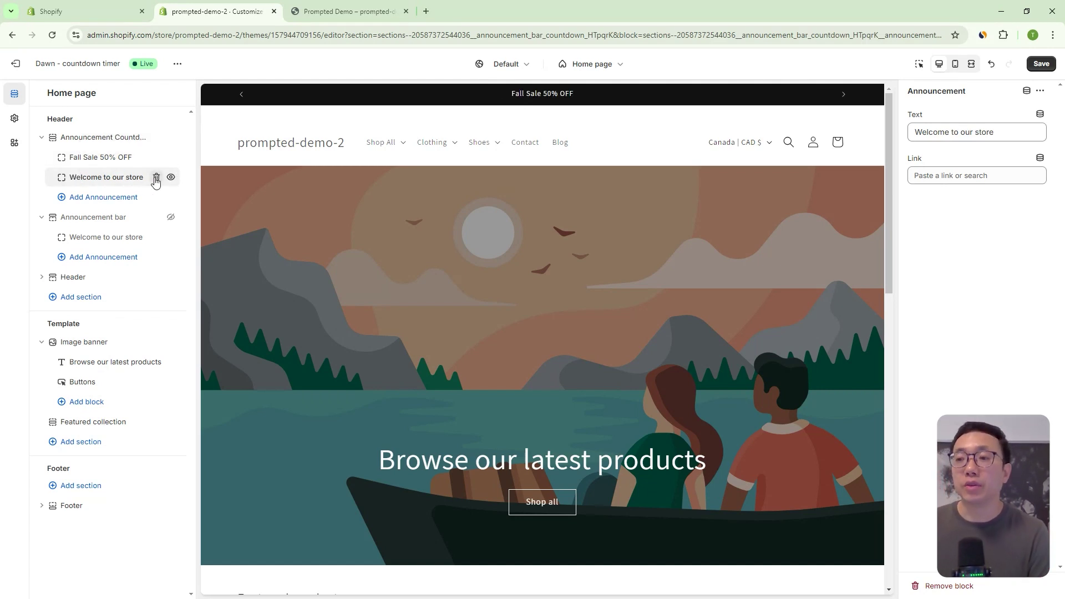
pyautogui.click(156, 179)
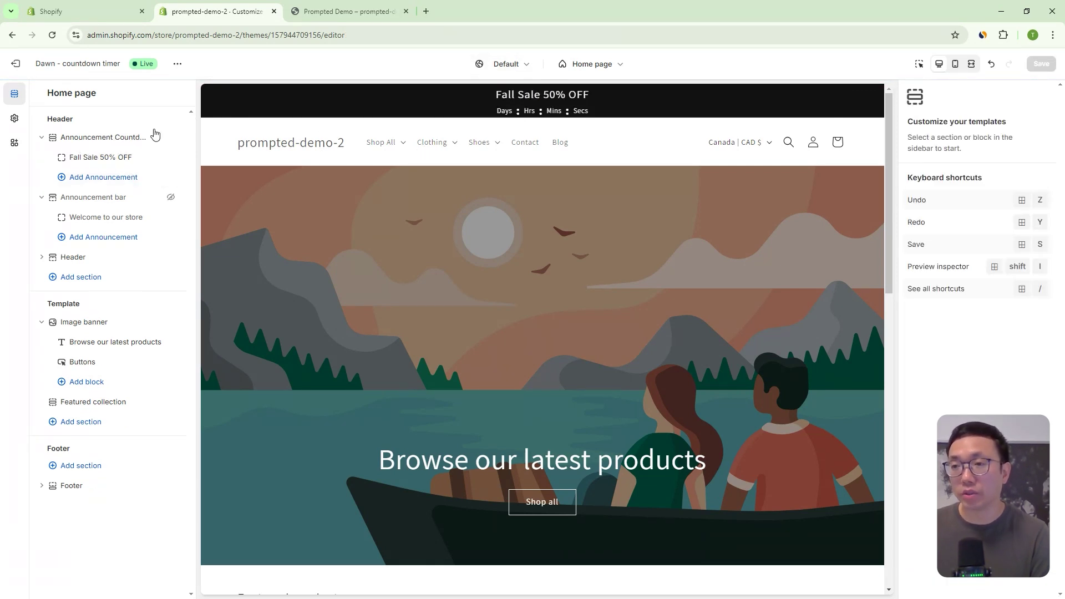
pyautogui.click(126, 137)
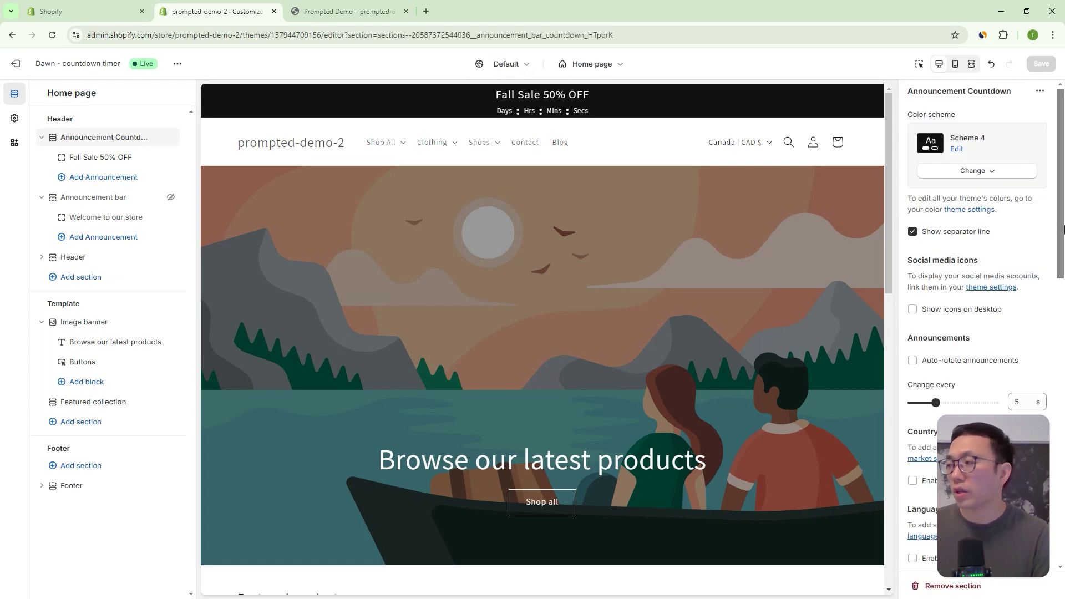
pyautogui.scroll(-7, 1003, 261)
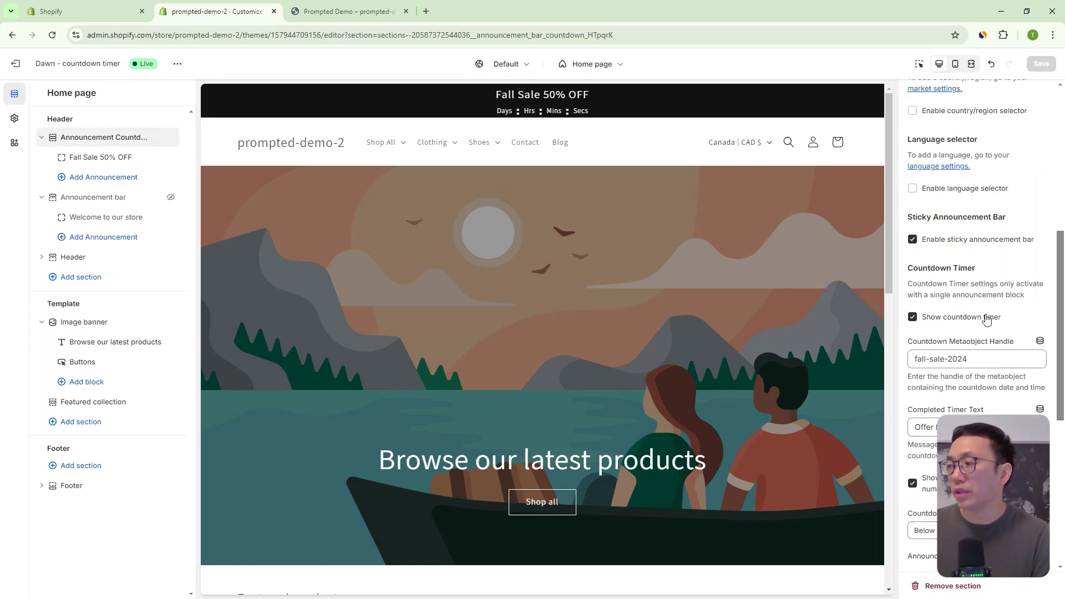
pyautogui.scroll(3, 970, 228)
pyautogui.scroll(4, 969, 229)
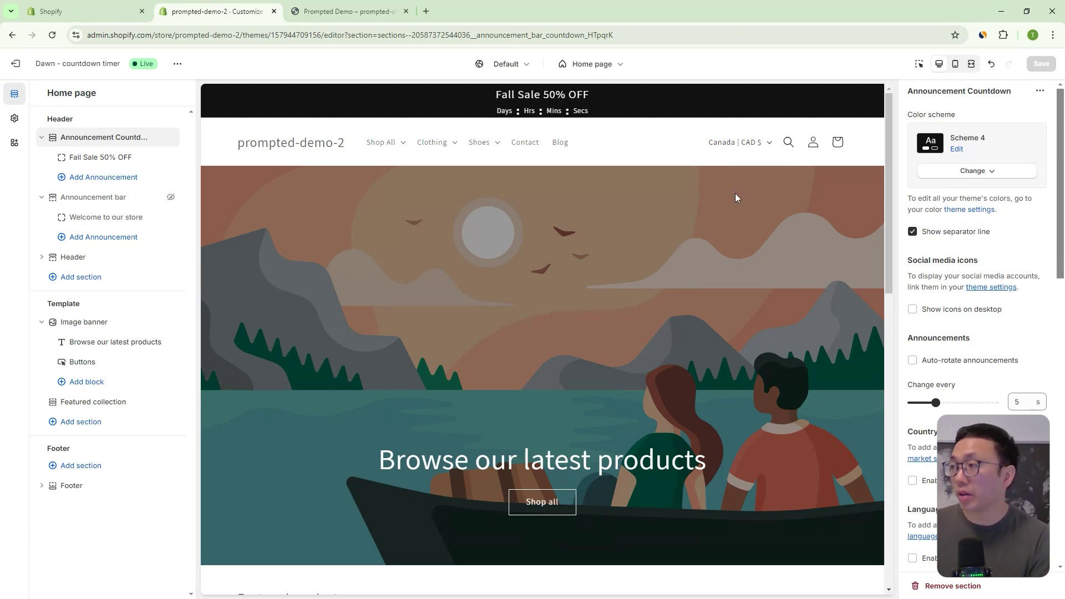
# Give the Announcement Countdown section the blue Scheme 5 colour scheme
pyautogui.click(966, 172)
pyautogui.click(977, 313)
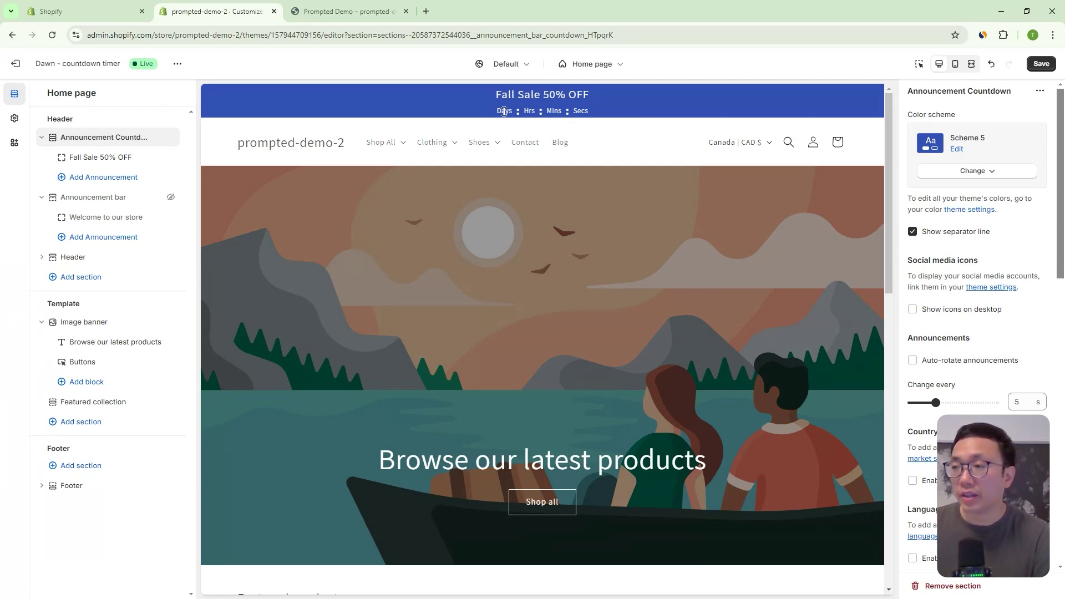
pyautogui.moveTo(499, 111); pyautogui.dragTo(617, 121)
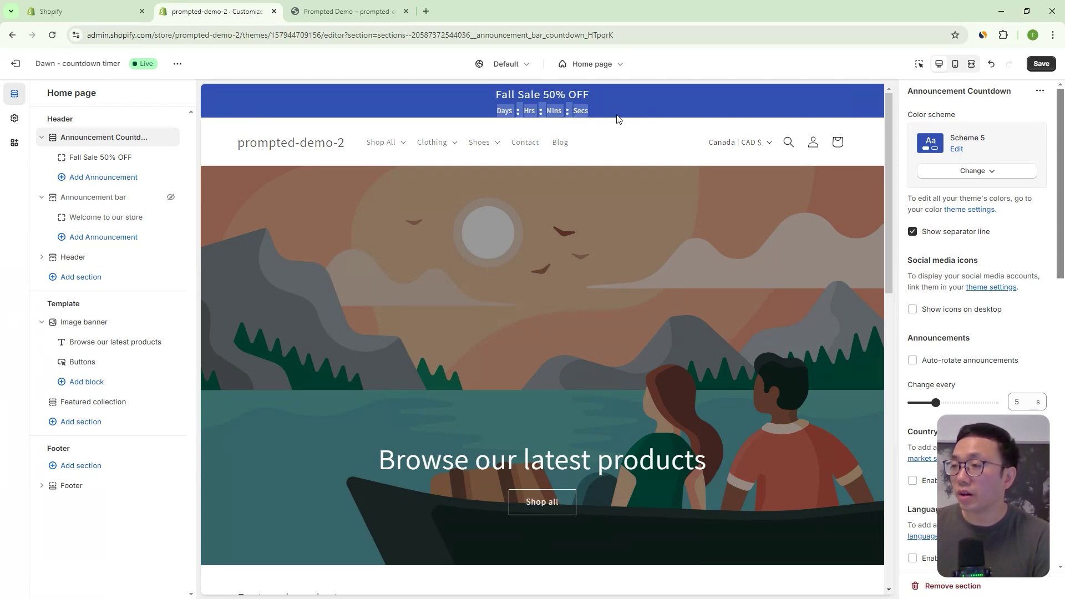
pyautogui.click(504, 112)
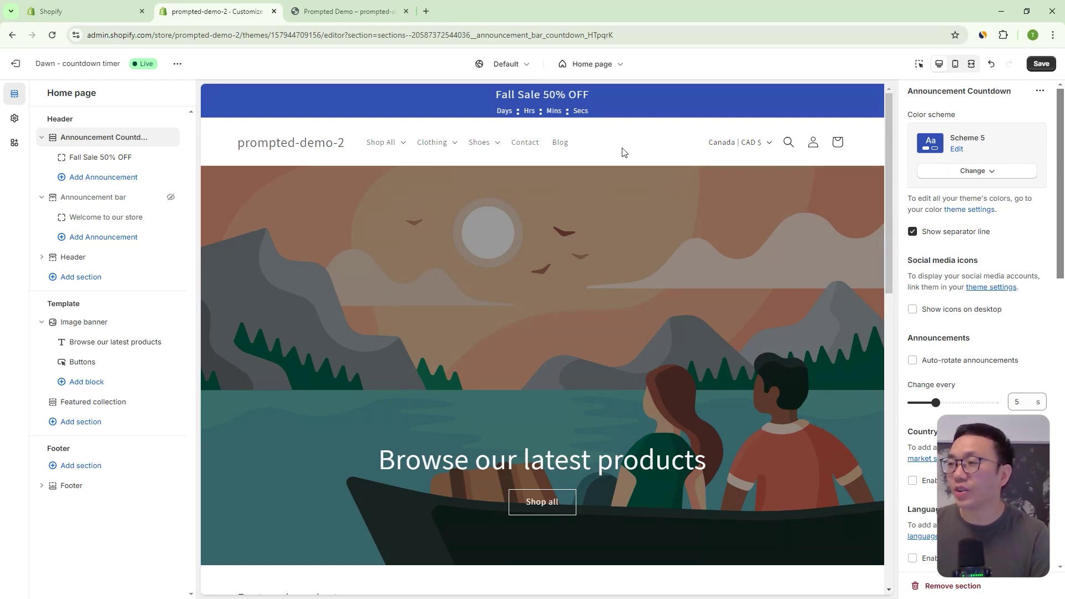
# Save the theme and check the running countdown on the live storefront
pyautogui.click(1040, 63)
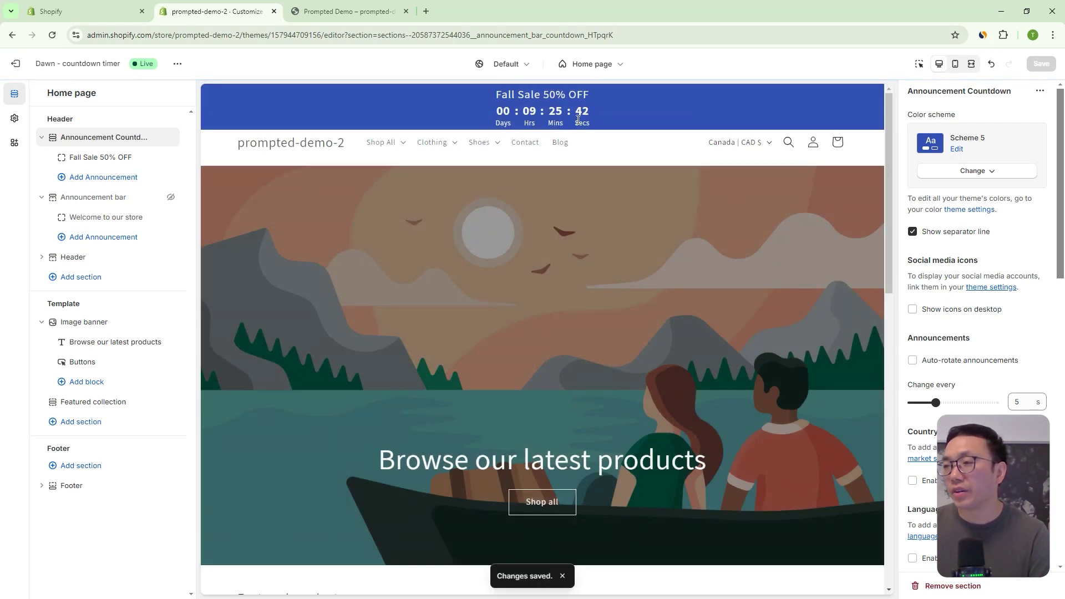
pyautogui.click(360, 12)
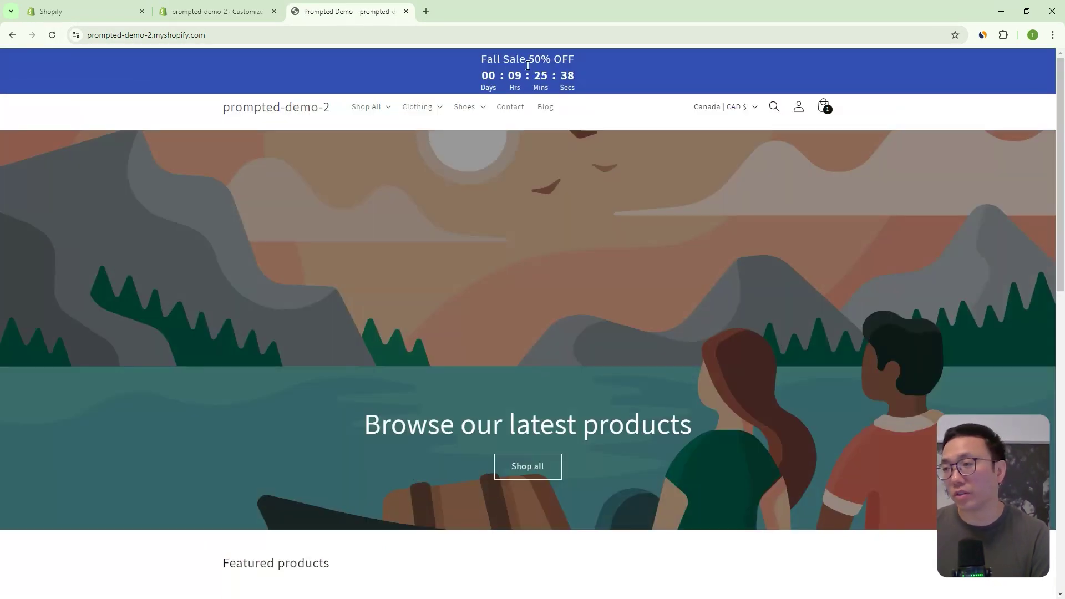
pyautogui.click(210, 13)
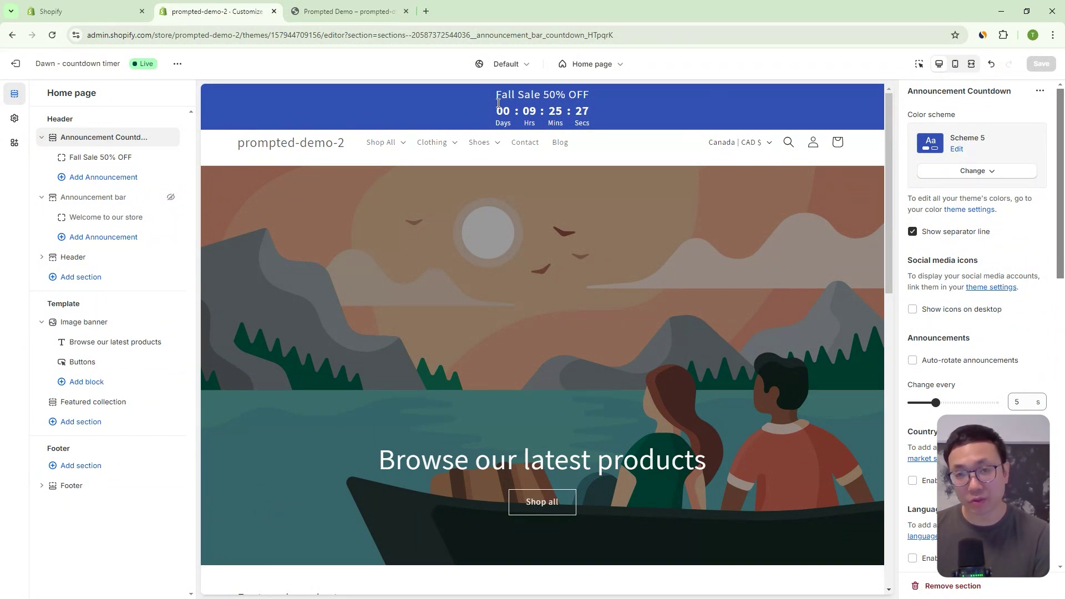
# Switch the announcement bar's colour scheme from Scheme 5 to Scheme 4 and scroll to the Countdown Timer settings
pyautogui.click(967, 171)
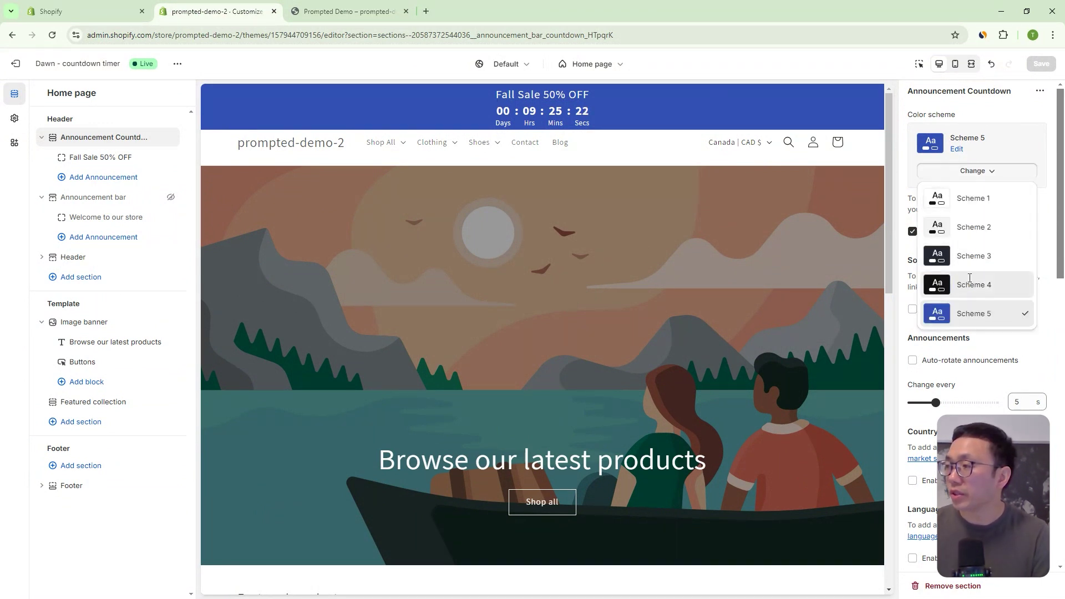
pyautogui.click(969, 278)
pyautogui.scroll(-5, 989, 210)
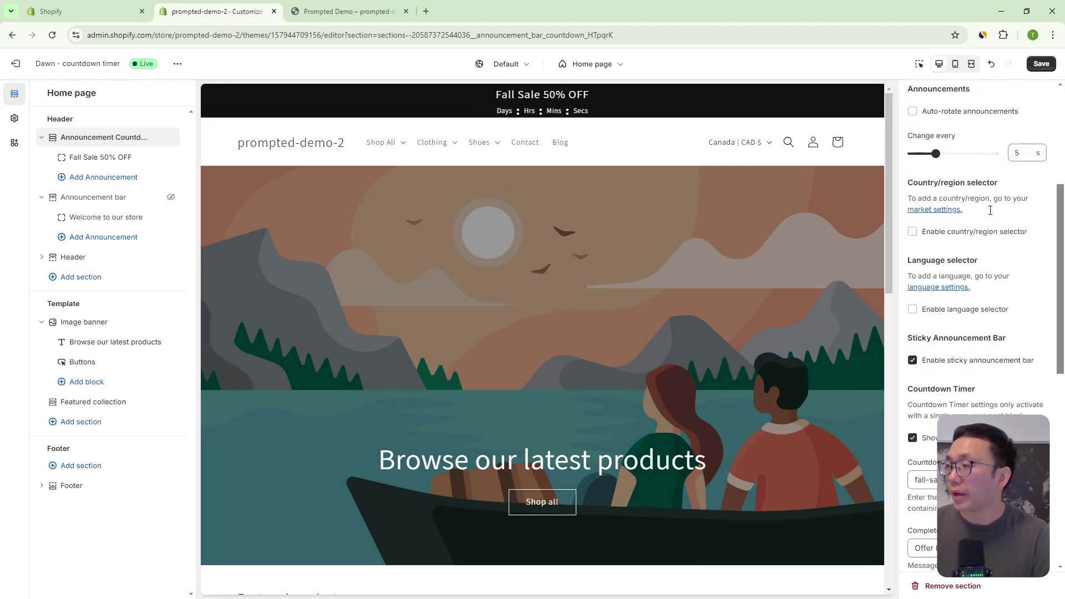
pyautogui.scroll(-4, 989, 210)
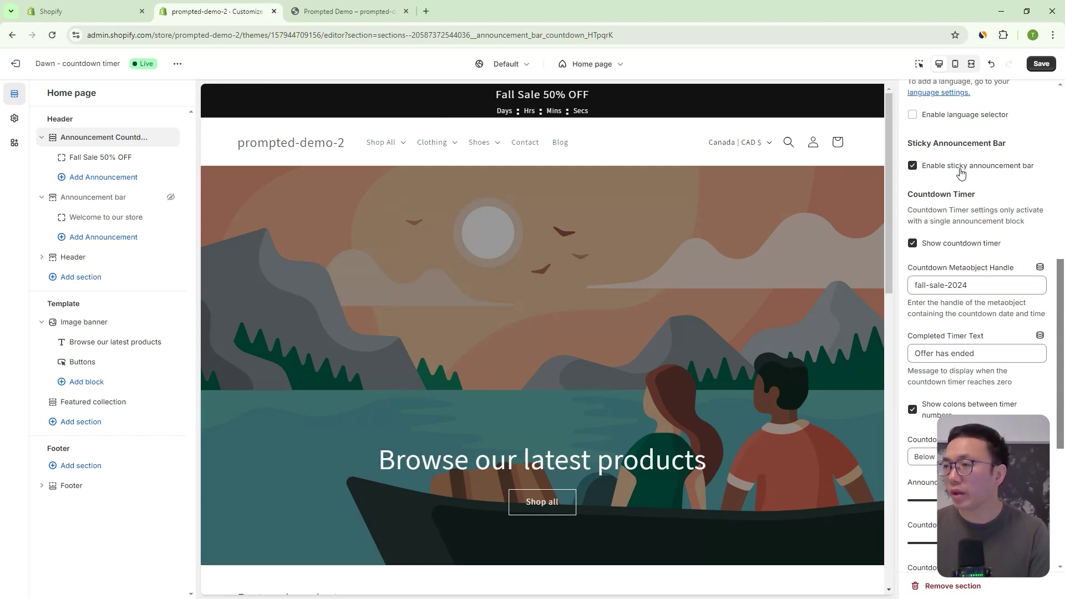
# Read the Countdown Metaobject Handle 'fall-sale-2024', then open the Fall Sale 2024 entry in the admin
pyautogui.scroll(-1, 959, 224)
pyautogui.scroll(-1, 959, 226)
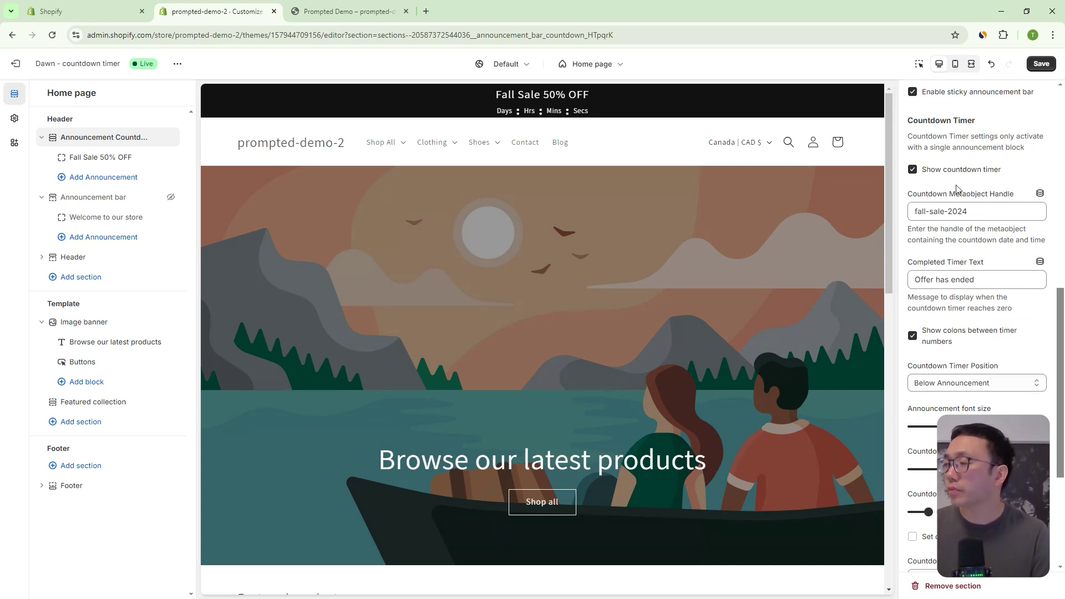
pyautogui.moveTo(985, 210); pyautogui.dragTo(892, 221)
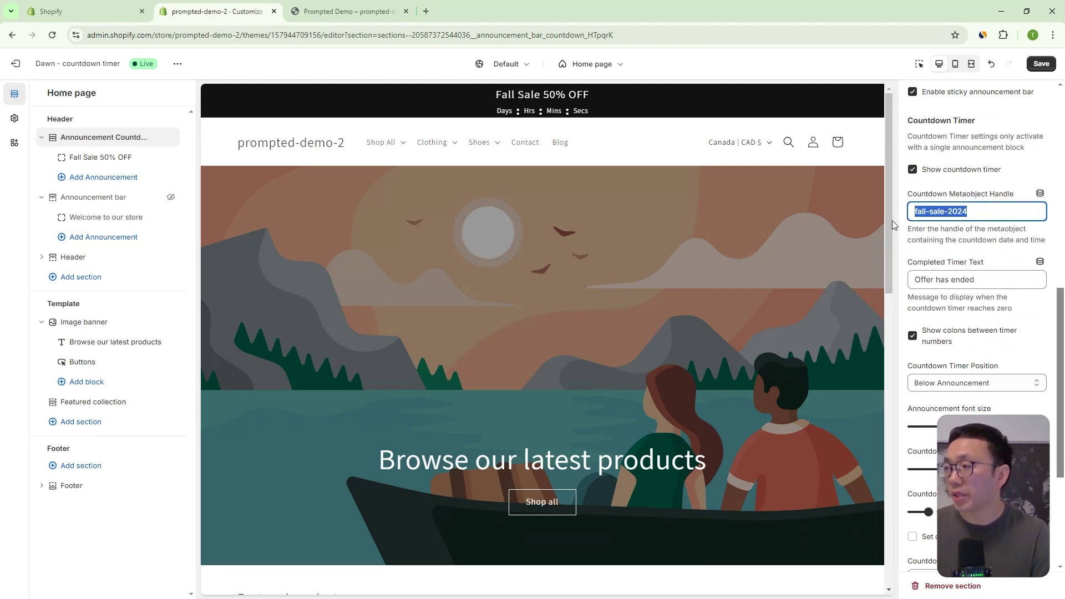
pyautogui.click(983, 211)
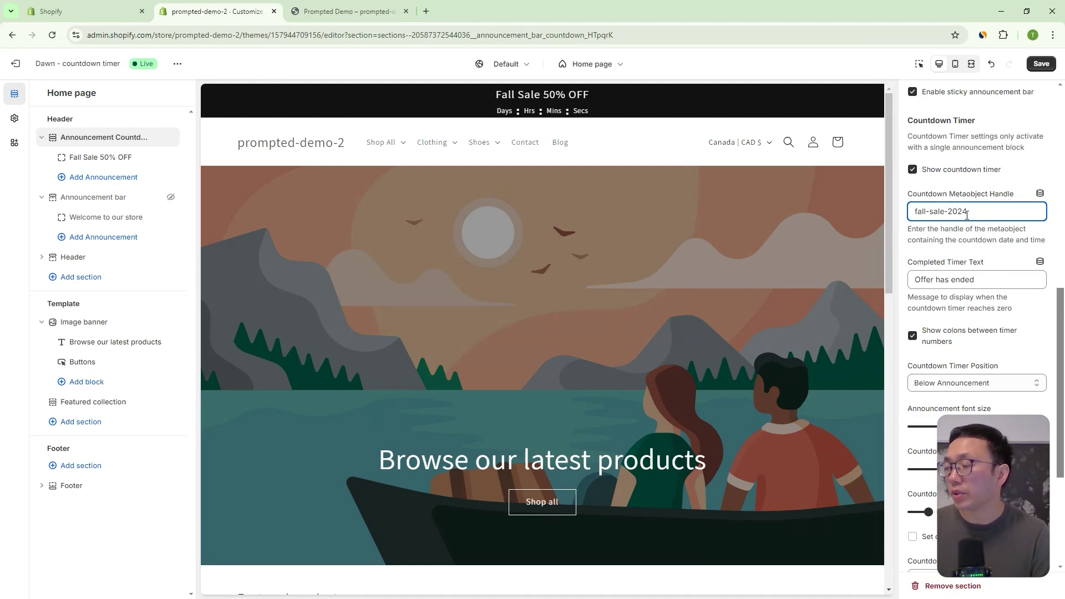
pyautogui.moveTo(966, 215); pyautogui.dragTo(917, 225)
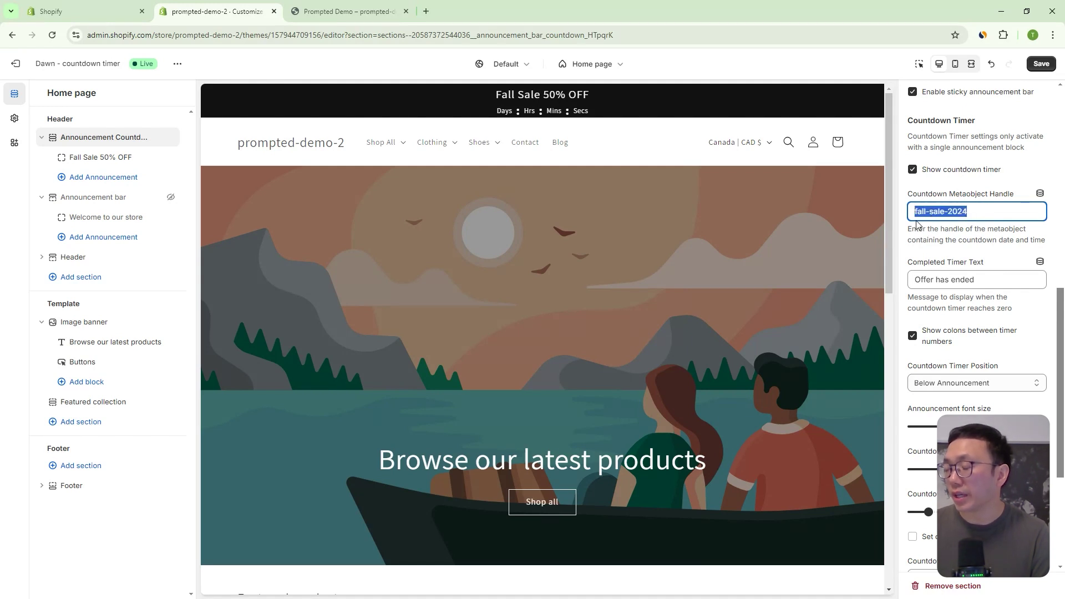
pyautogui.click(981, 211)
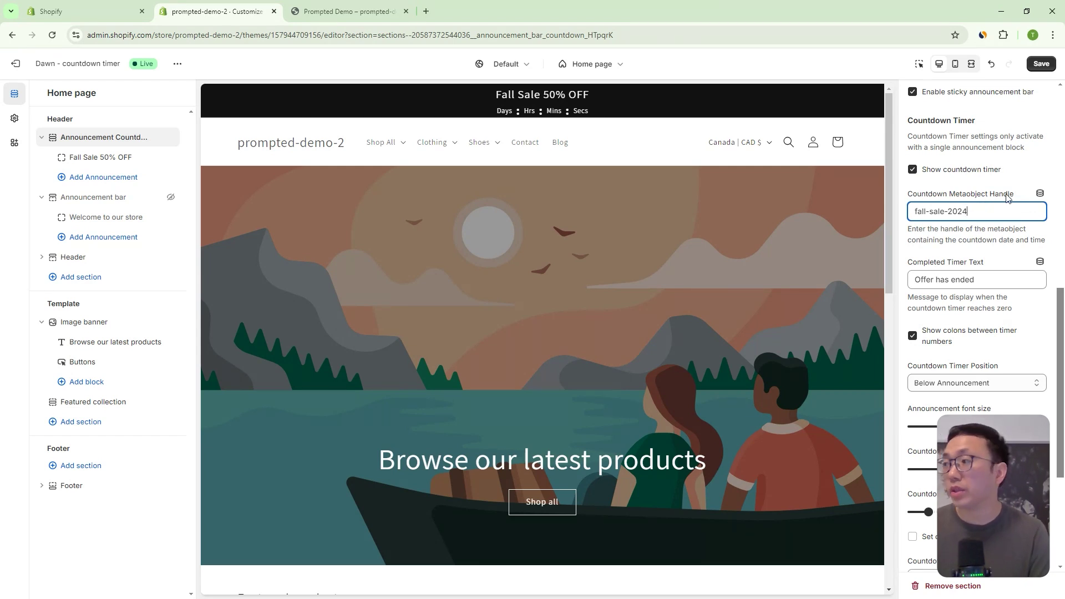
pyautogui.click(112, 11)
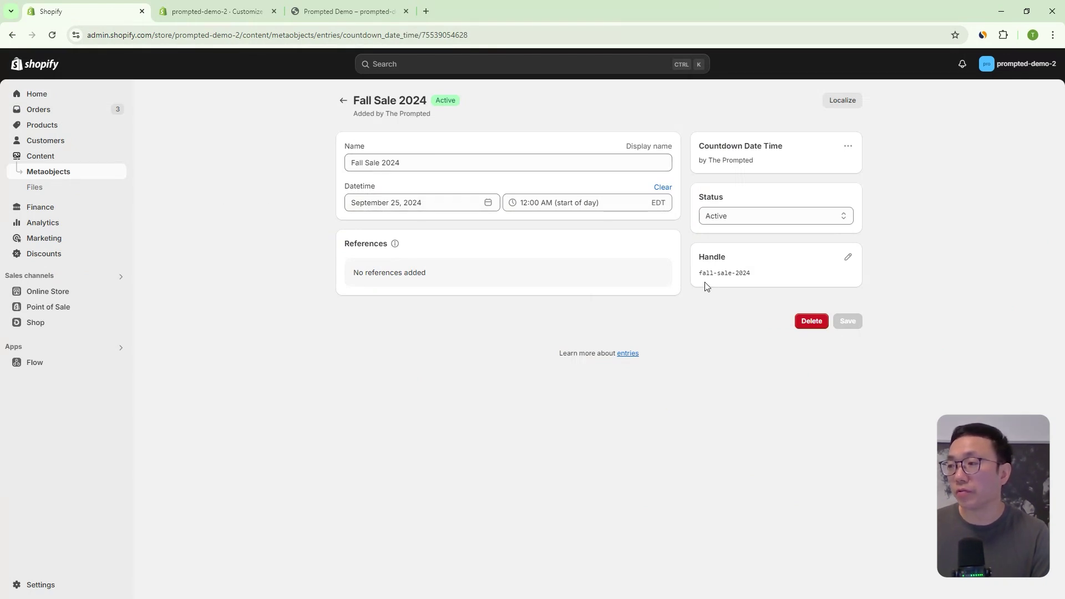
# Change the Fall Sale 2024 datetime to September 26, 2024 and save the entry
pyautogui.moveTo(734, 279)
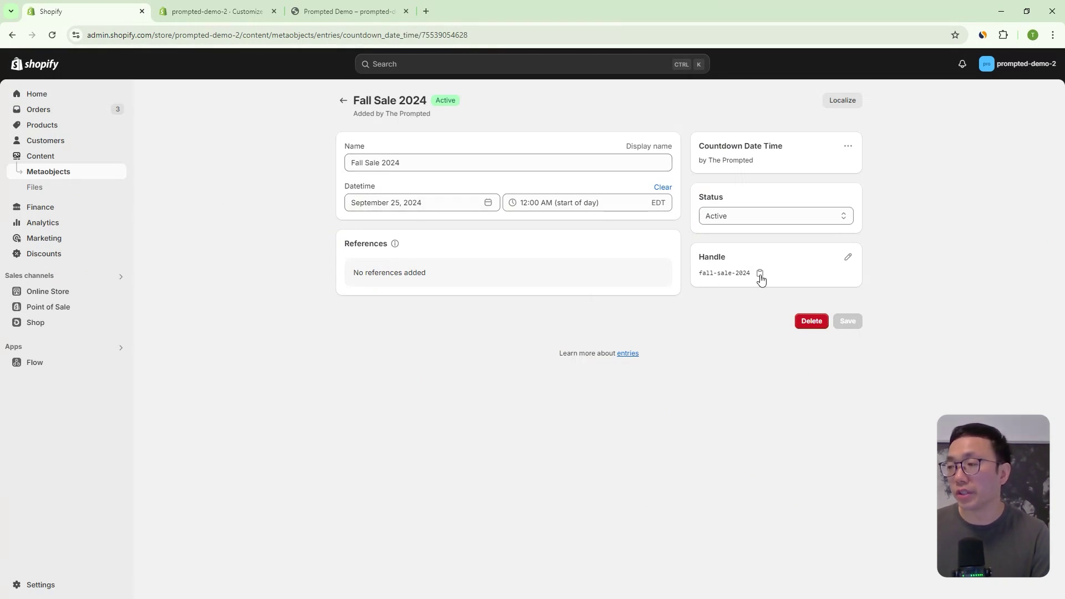
pyautogui.click(430, 198)
pyautogui.click(333, 215)
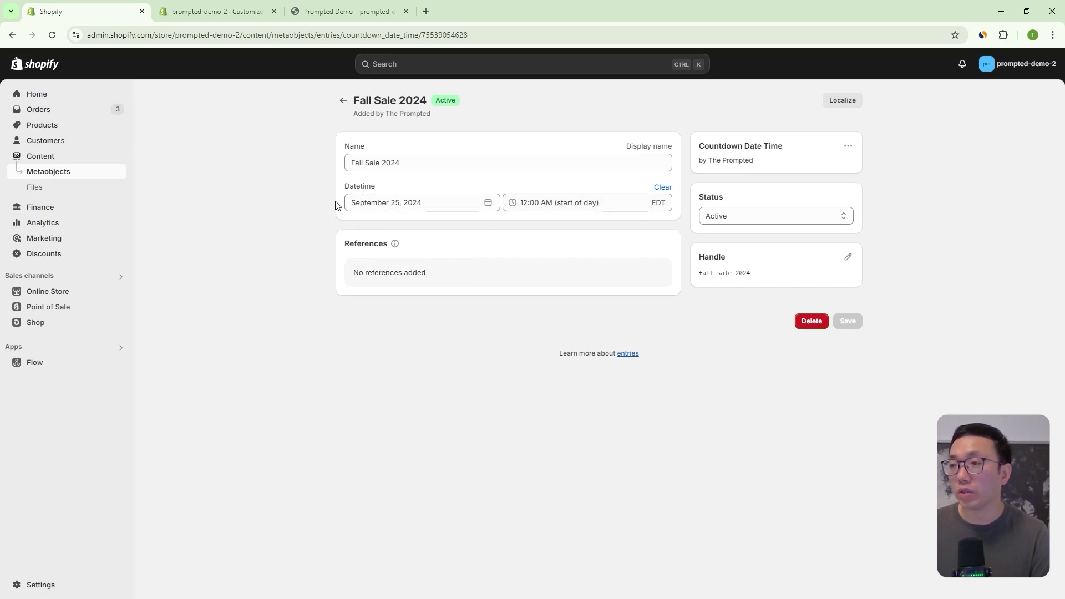
pyautogui.click(463, 208)
pyautogui.click(430, 314)
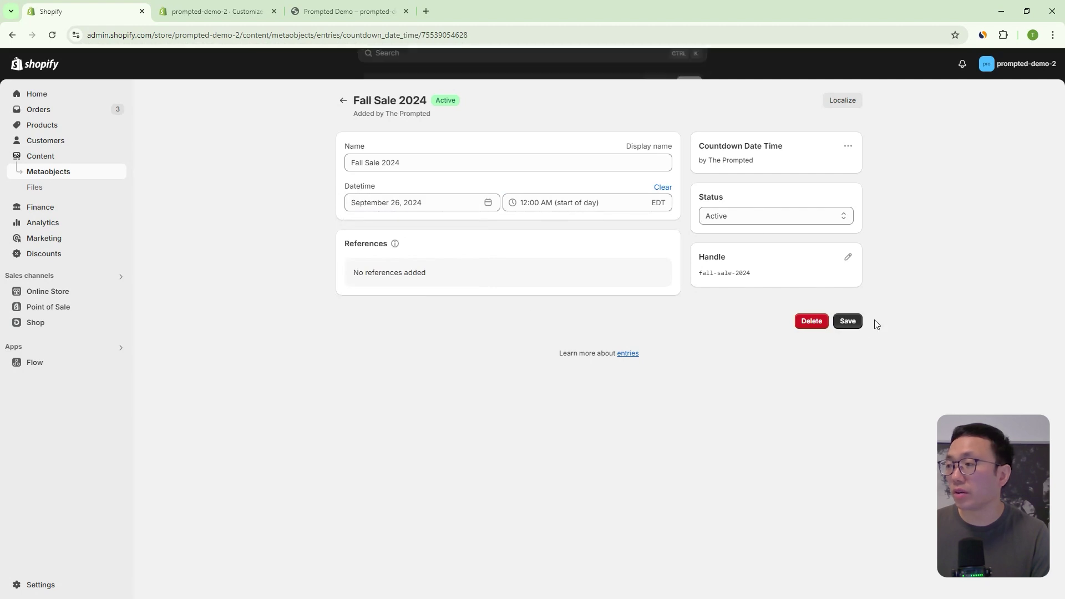
pyautogui.click(845, 325)
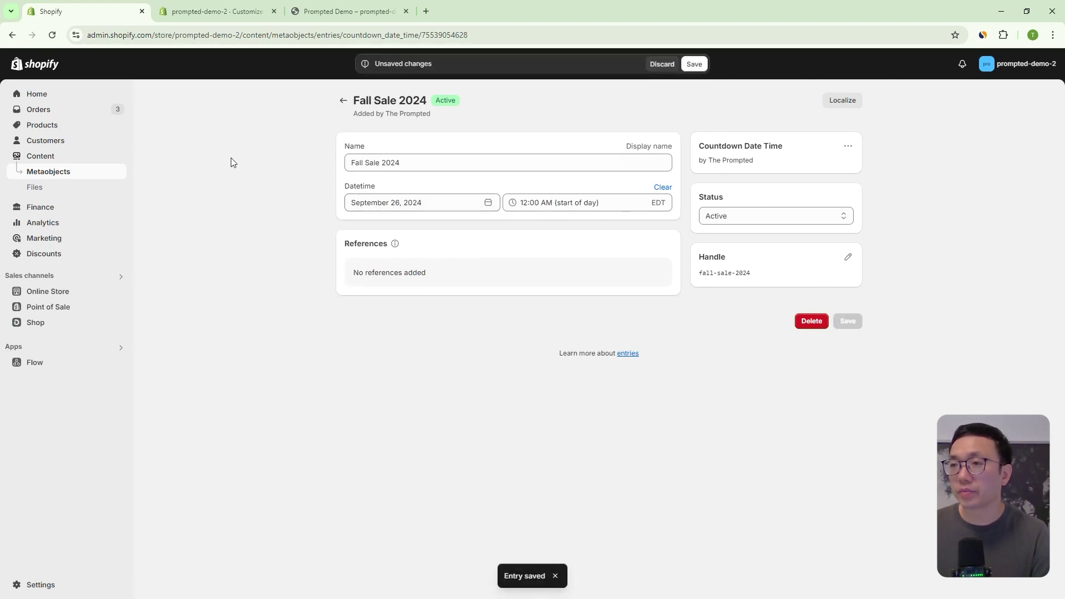
pyautogui.click(232, 15)
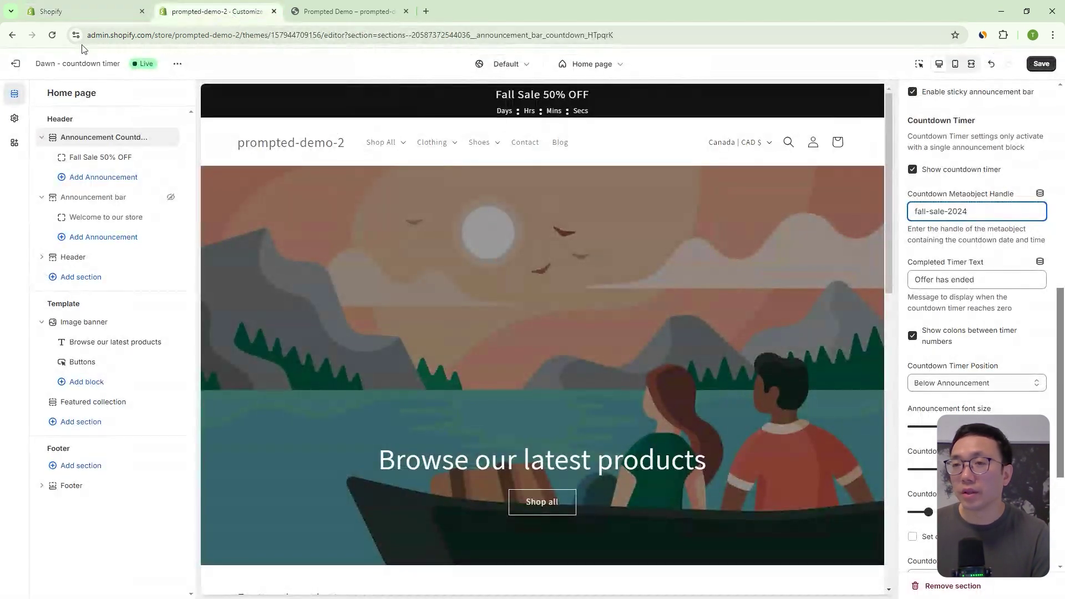
# Save the theme so the preview counts down 01 day, 09 hrs, 24 mins
pyautogui.click(1038, 65)
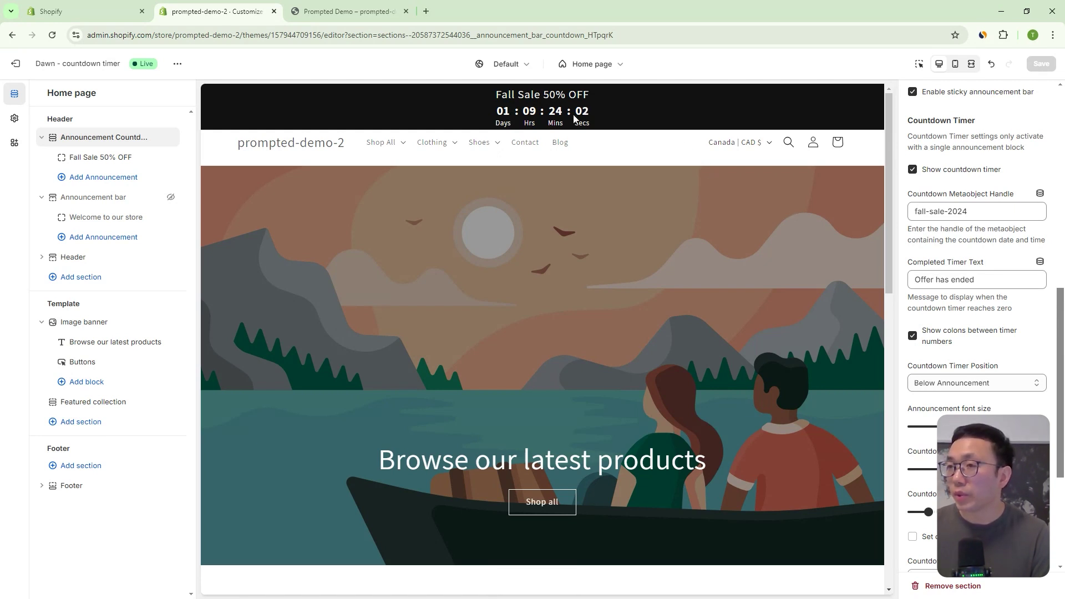
pyautogui.click(118, 16)
# Set the Fall Sale 2024 datetime to September 24, 2024 and save the entry
pyautogui.click(395, 198)
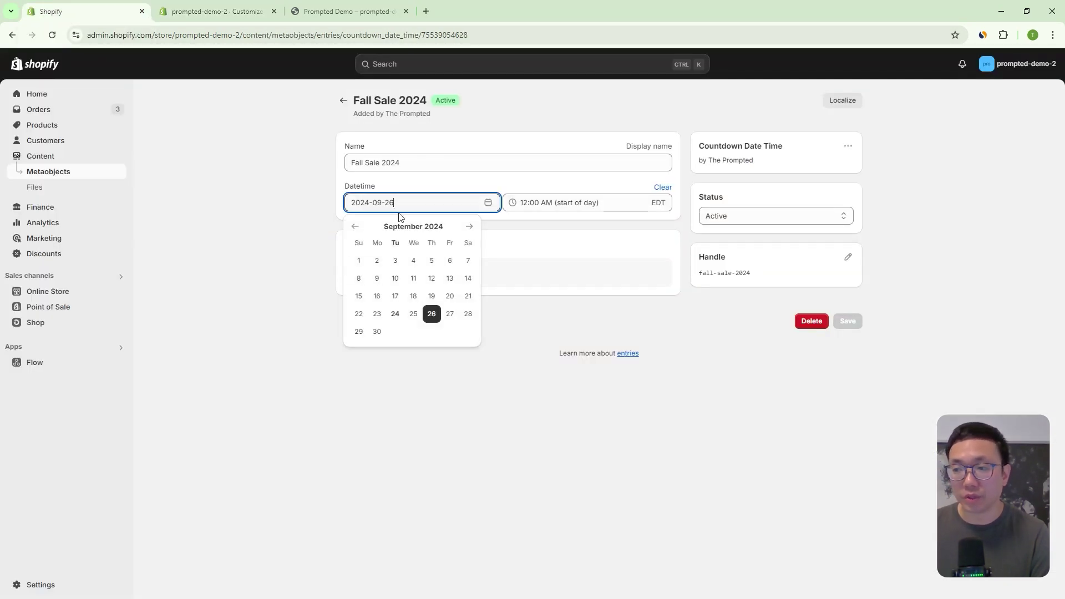
pyautogui.click(395, 311)
pyautogui.click(847, 321)
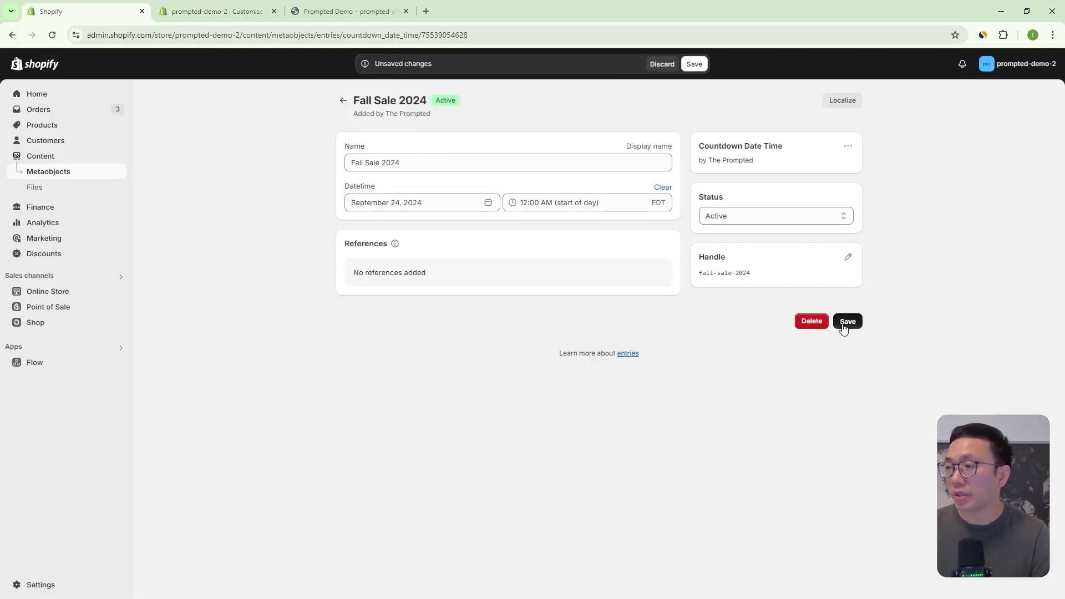
pyautogui.click(232, 14)
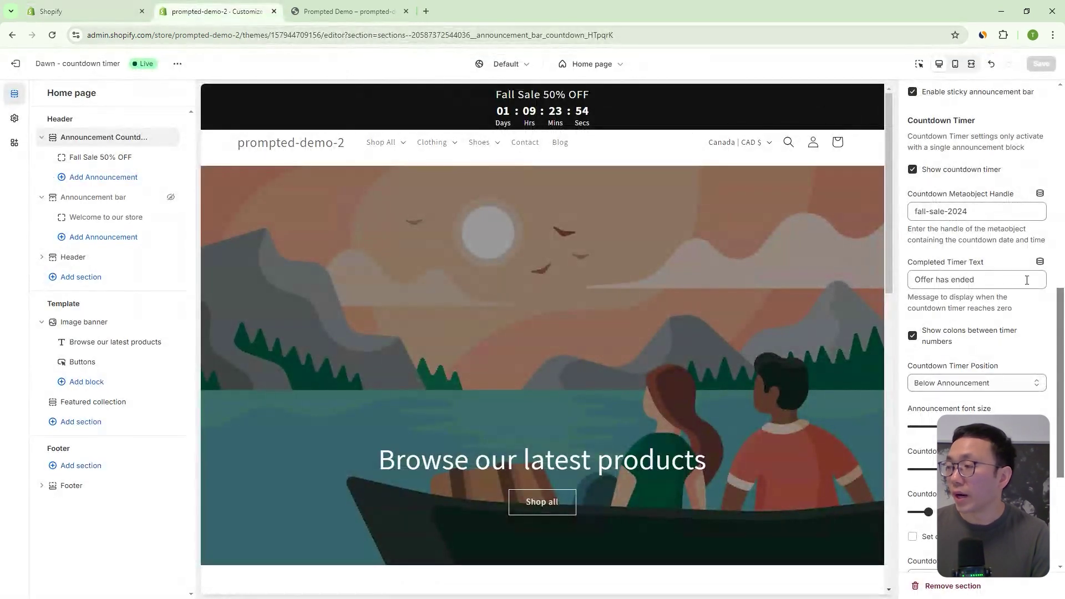
# Confirm the theme editor's countdown now shows the completed message 'Offer has ended'
pyautogui.moveTo(1028, 279); pyautogui.dragTo(901, 283)
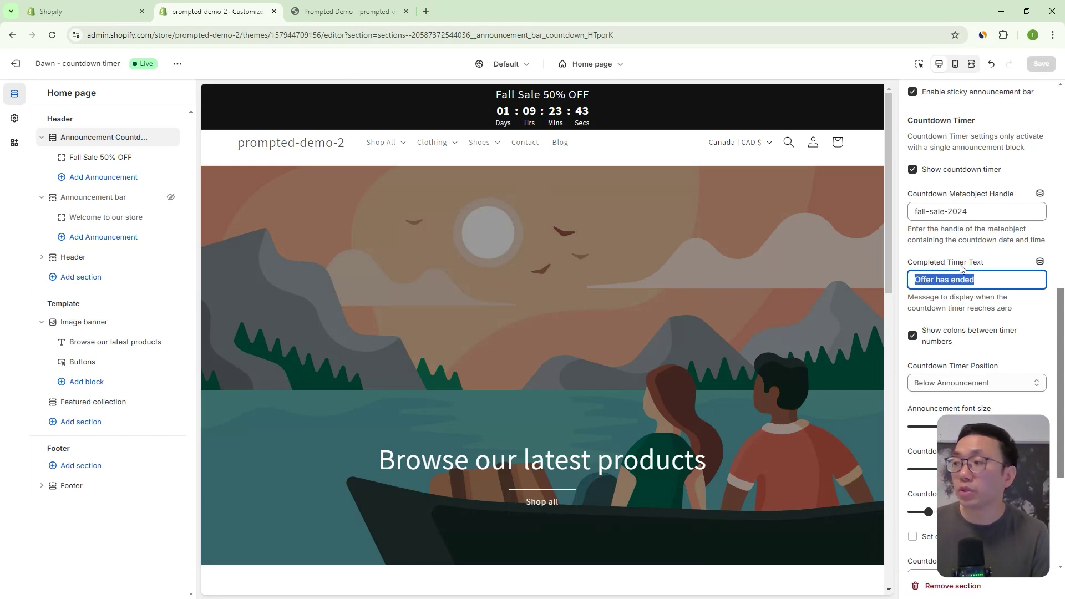
pyautogui.click(996, 272)
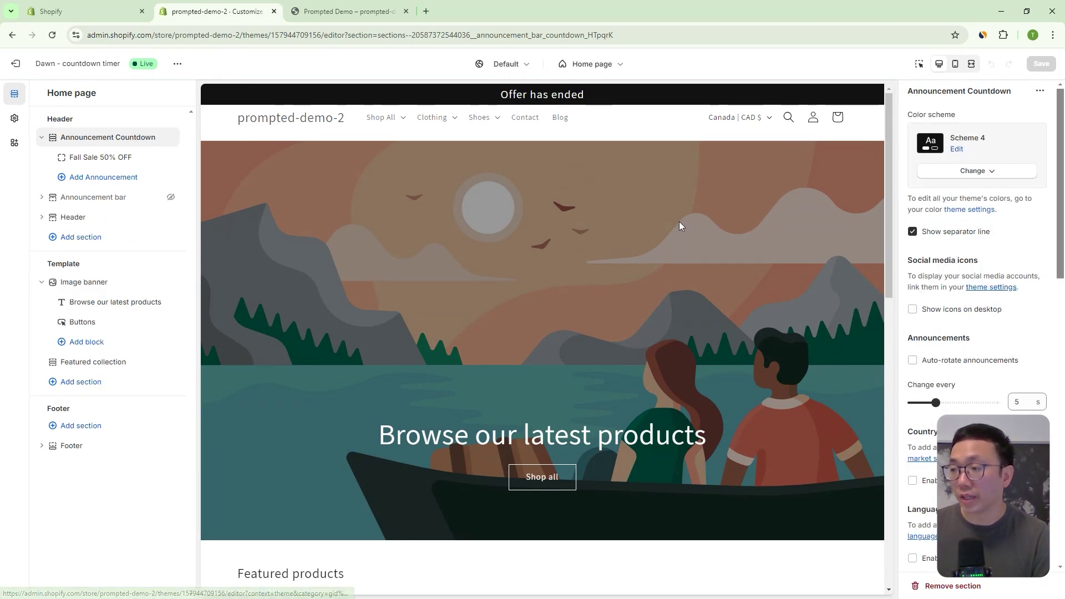
pyautogui.scroll(-1, 964, 278)
pyautogui.scroll(-7, 964, 277)
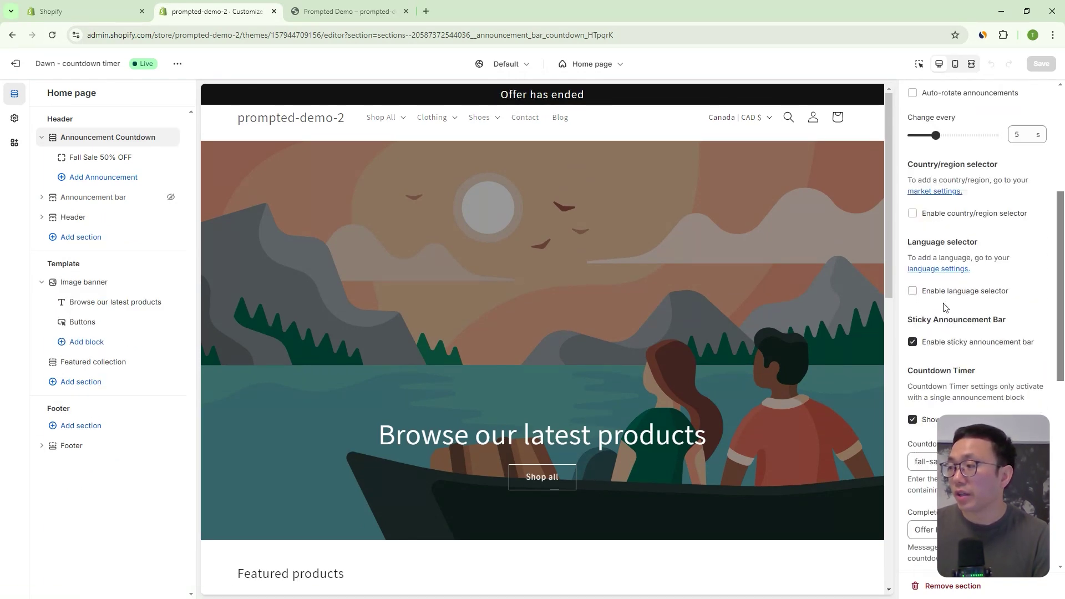
pyautogui.click(83, 11)
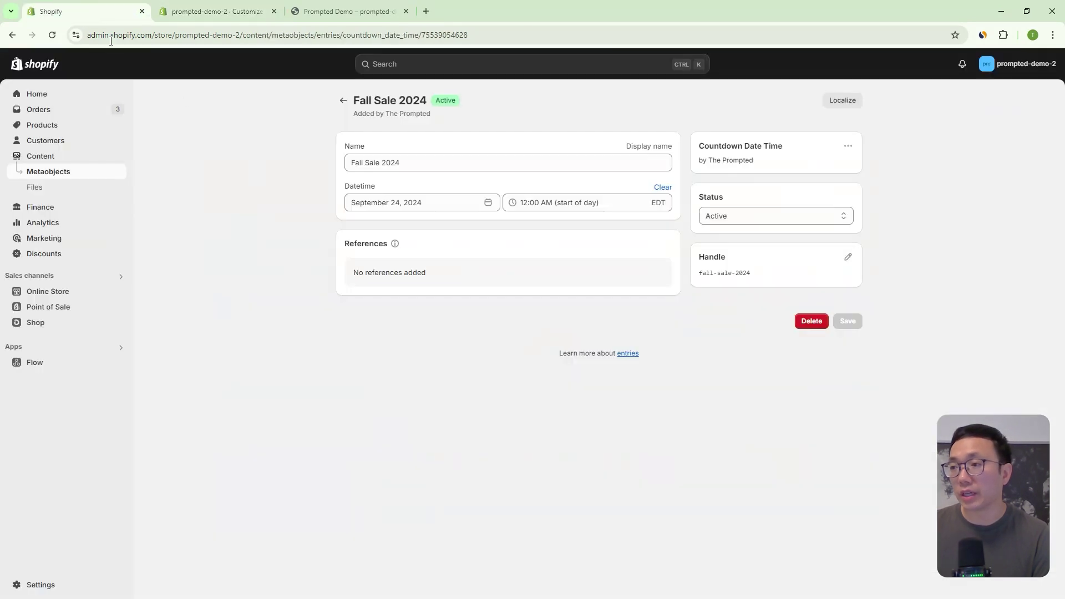
# Verify the entry still reads September 24 and the header shows 'Offer has ended'
pyautogui.click(426, 202)
pyautogui.click(383, 391)
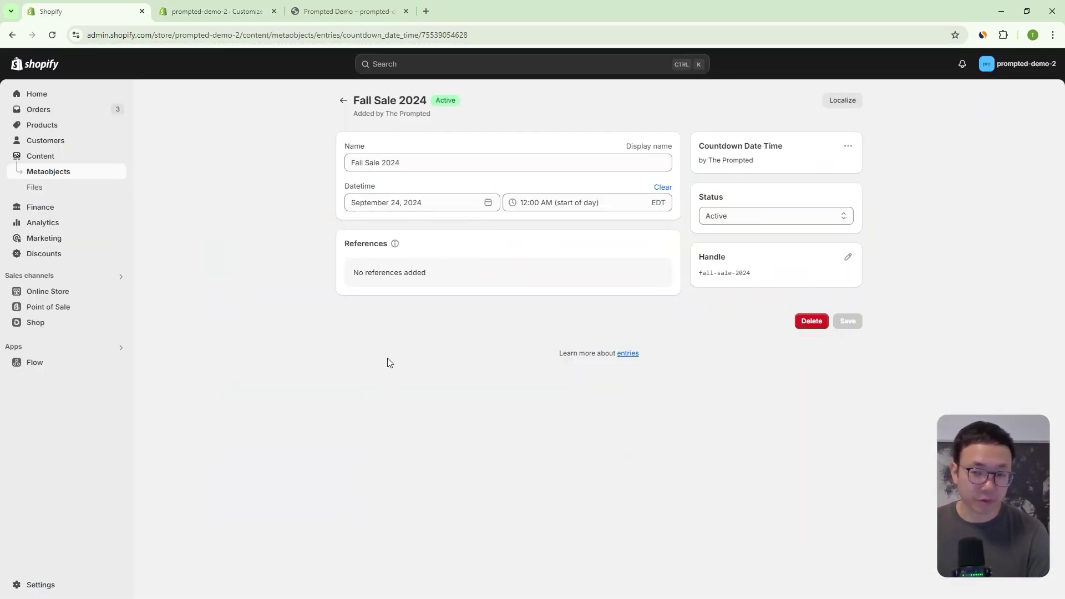
pyautogui.click(224, 8)
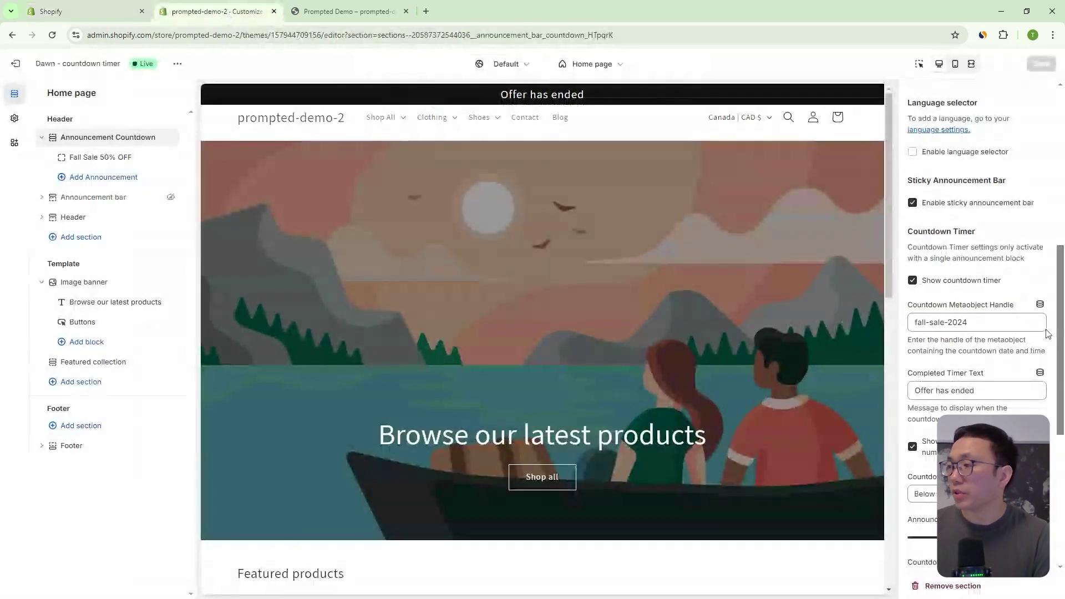
pyautogui.scroll(-3, 992, 283)
pyautogui.moveTo(992, 284); pyautogui.dragTo(879, 283)
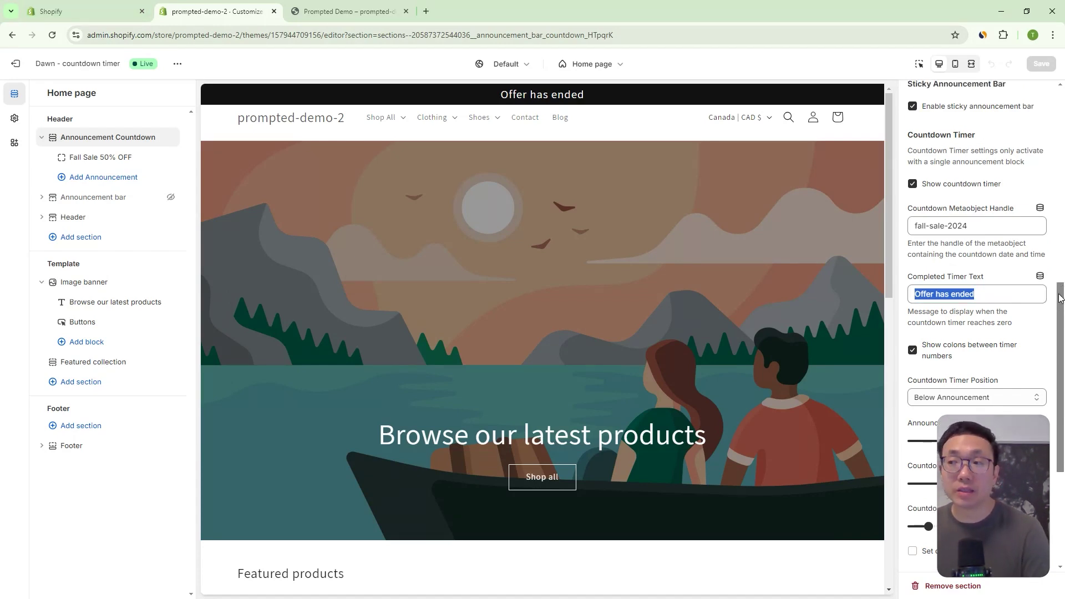
pyautogui.scroll(-1, 1059, 298)
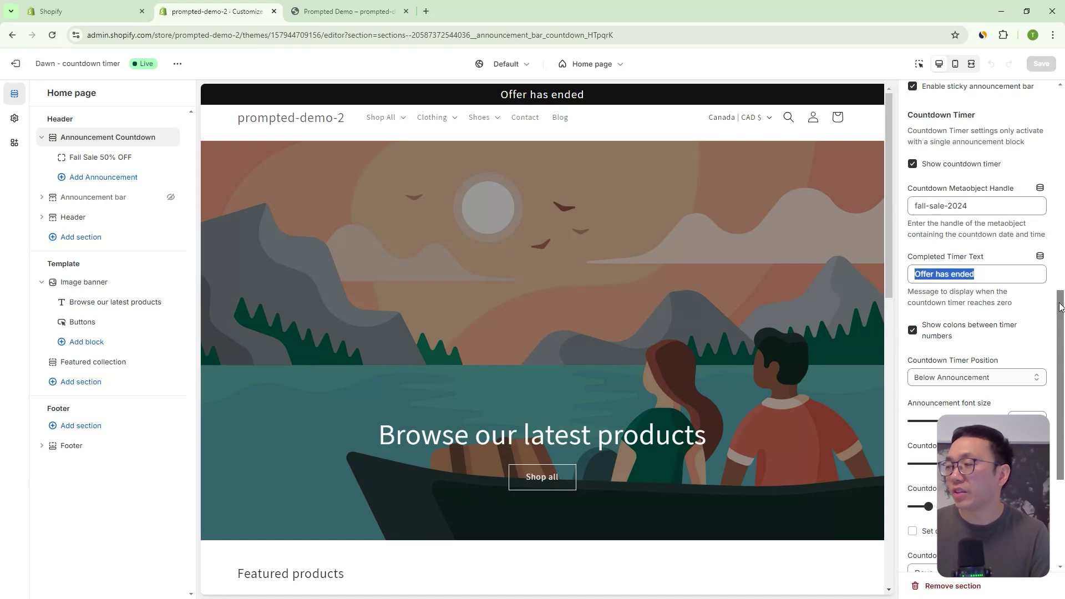
pyautogui.scroll(3, 1056, 307)
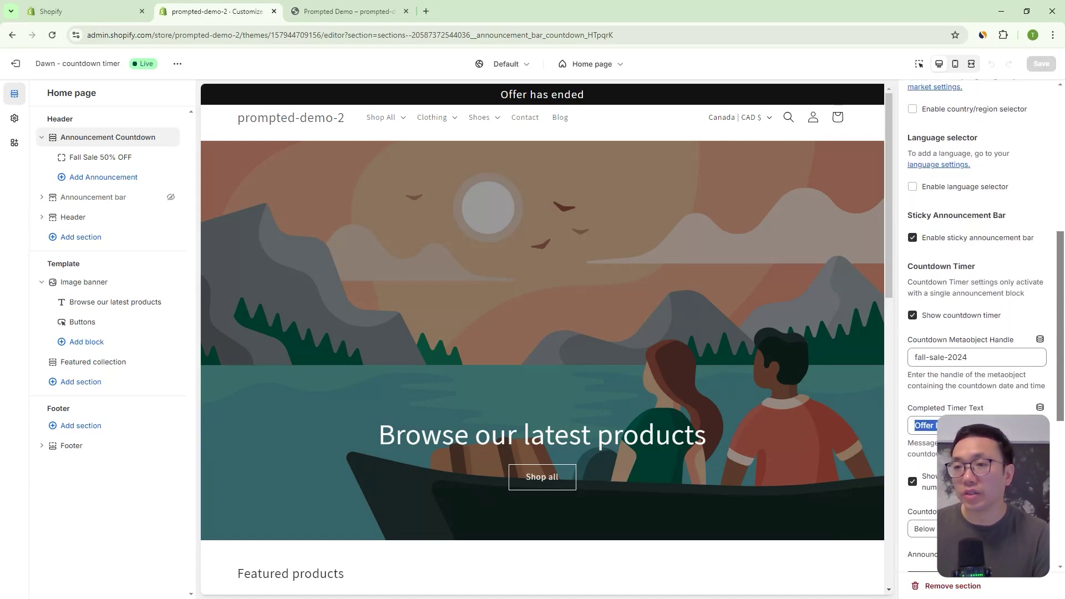
# Check the Fall Sale 50% OFF announcement block, then return to the Fall Sale 2024 entry
pyautogui.click(96, 160)
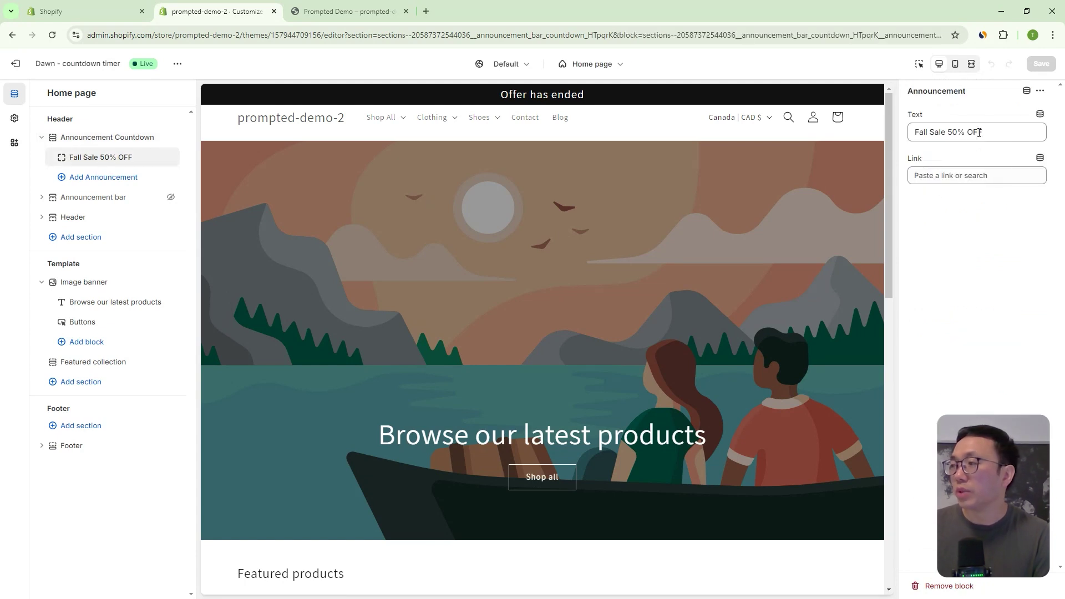
pyautogui.click(96, 138)
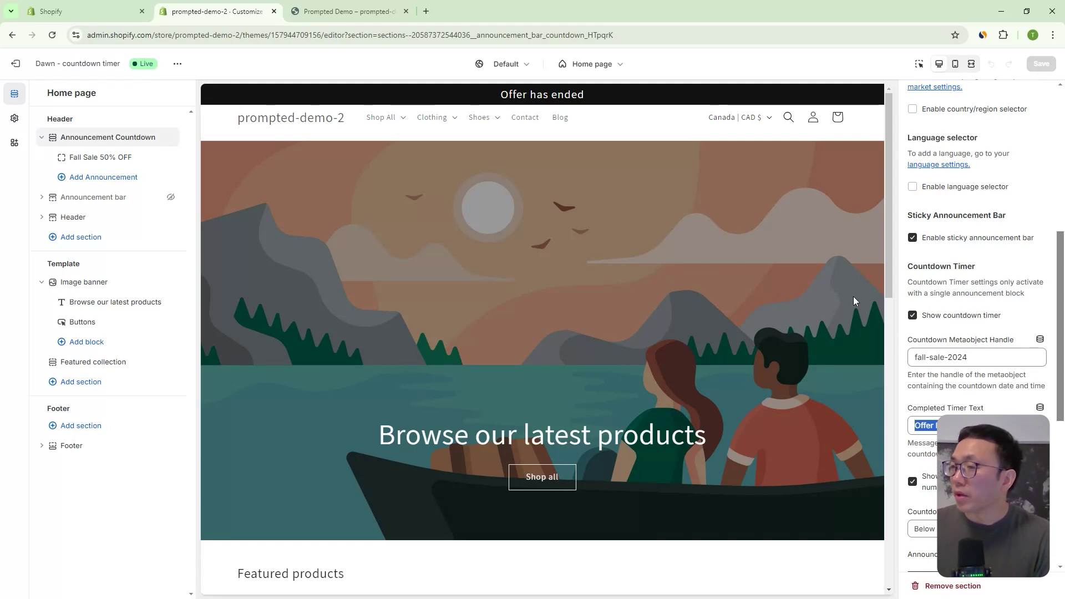
pyautogui.click(111, 11)
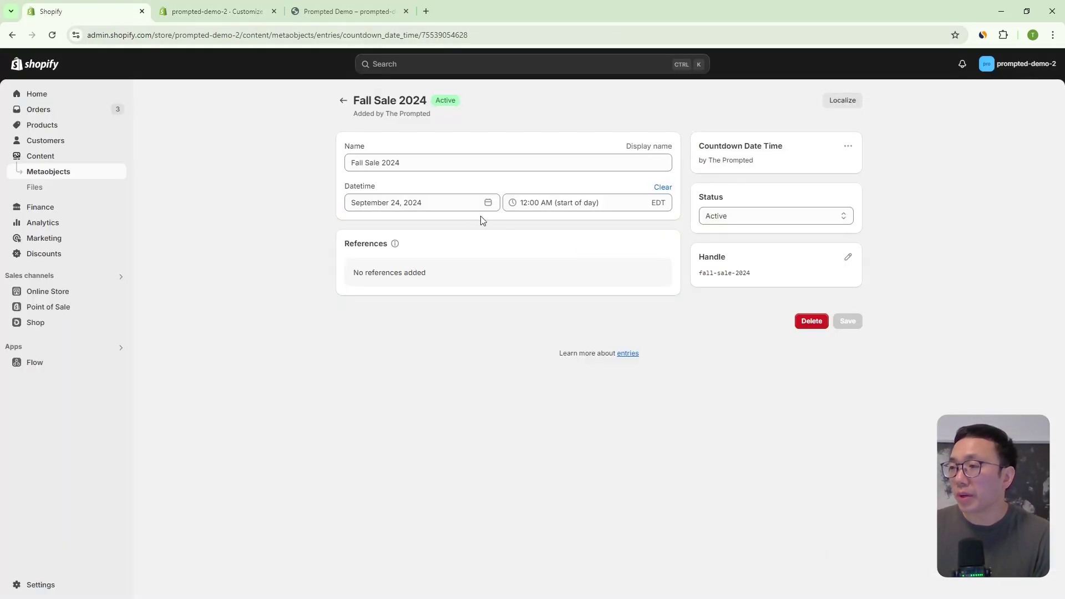
# Set the Fall Sale 2024 datetime to September 25, 2024 and save the entry
pyautogui.click(452, 202)
pyautogui.click(414, 312)
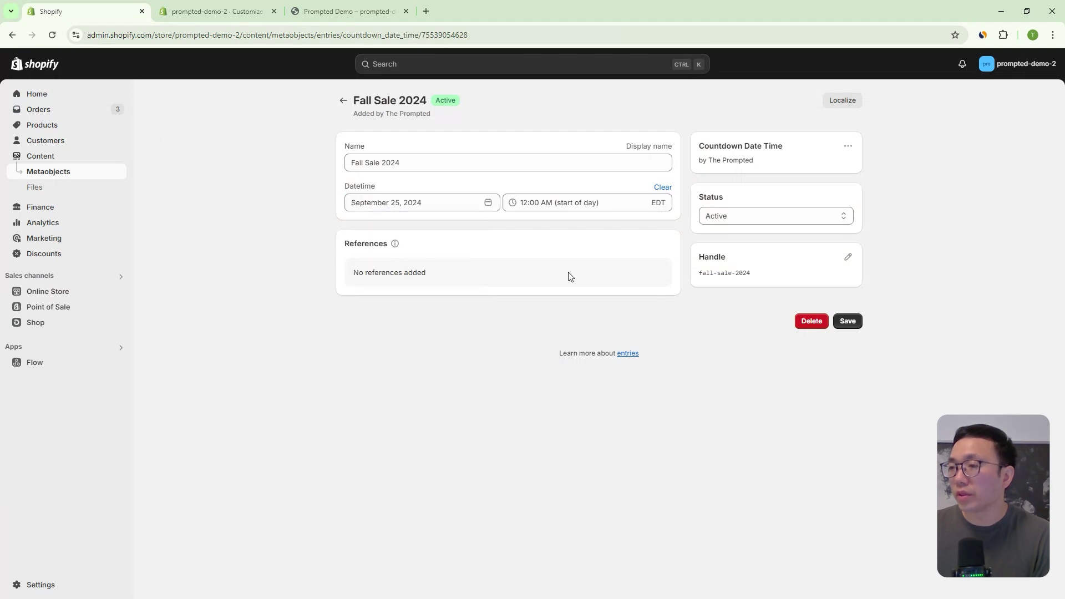
pyautogui.click(847, 322)
pyautogui.click(222, 11)
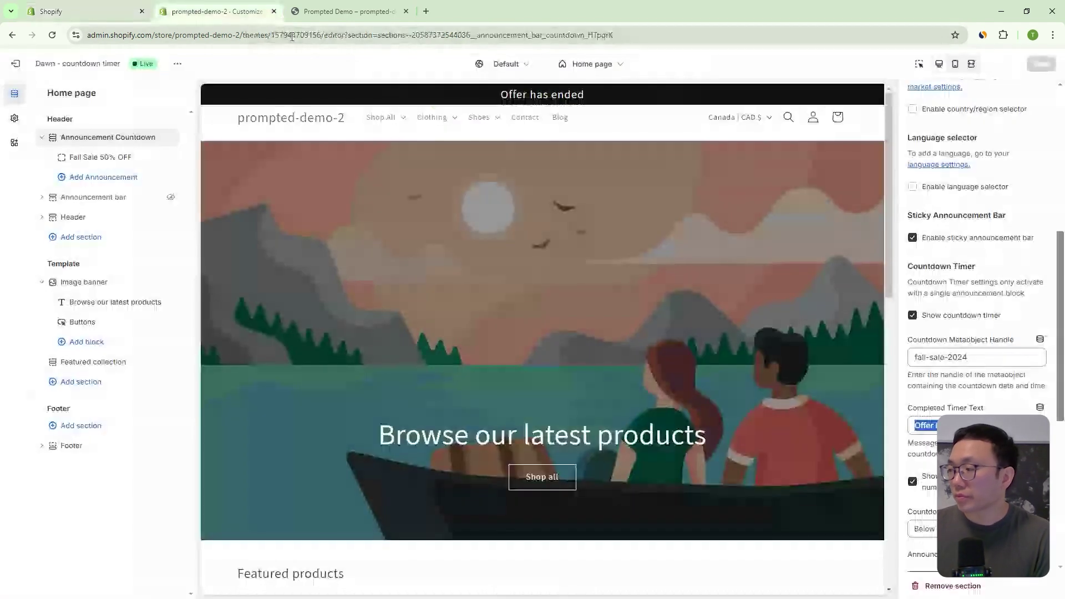
# Reload the theme editor to show the live countdown of about 9 hours 22 minutes
pyautogui.scroll(-3, 976, 222)
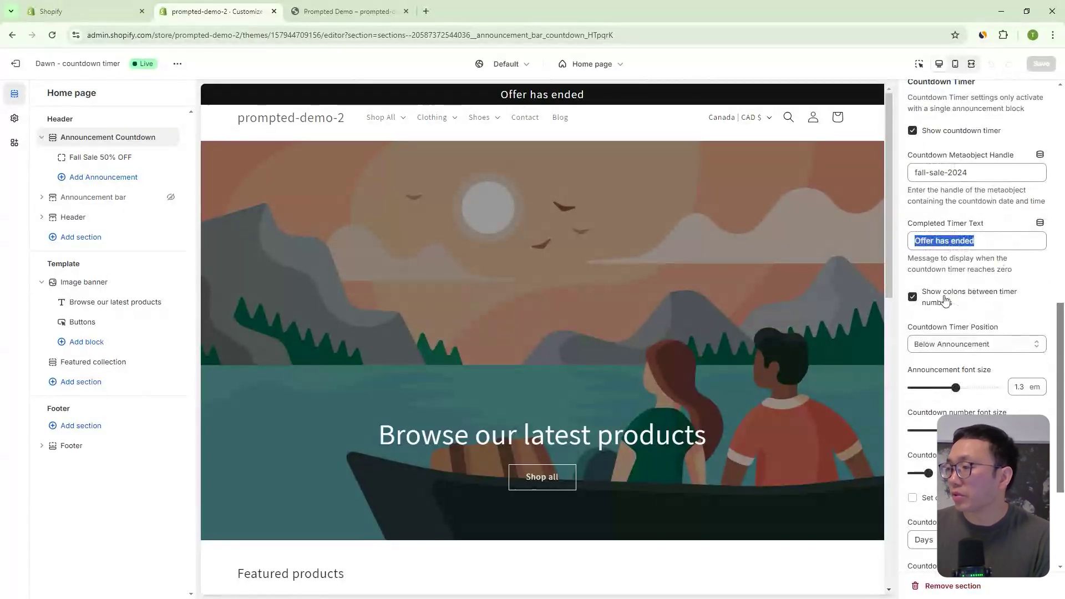
pyautogui.click(52, 35)
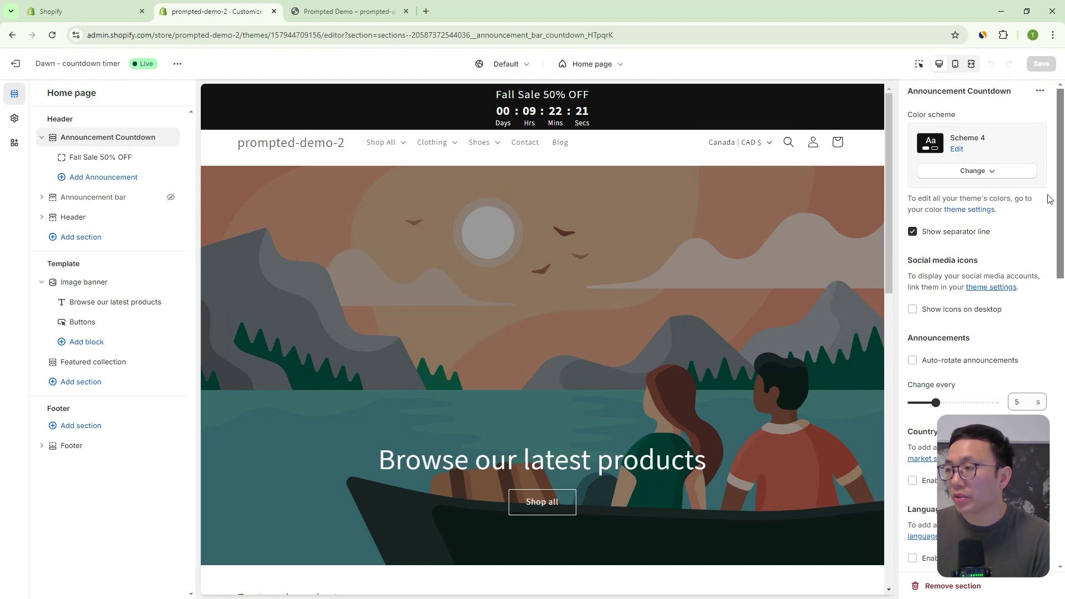
pyautogui.scroll(-5, 1023, 344)
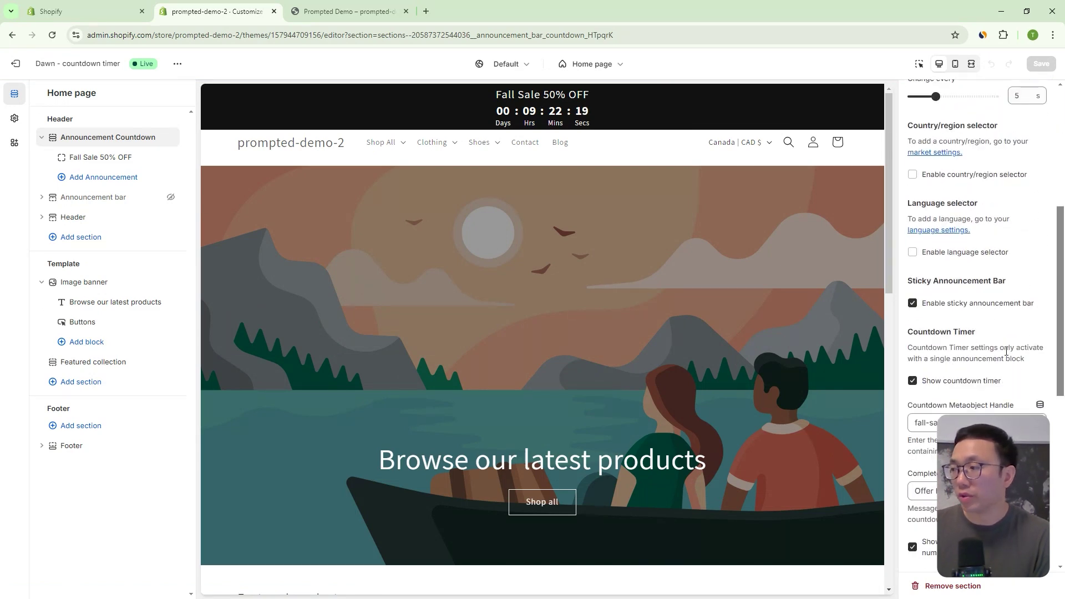
pyautogui.scroll(-2, 1006, 351)
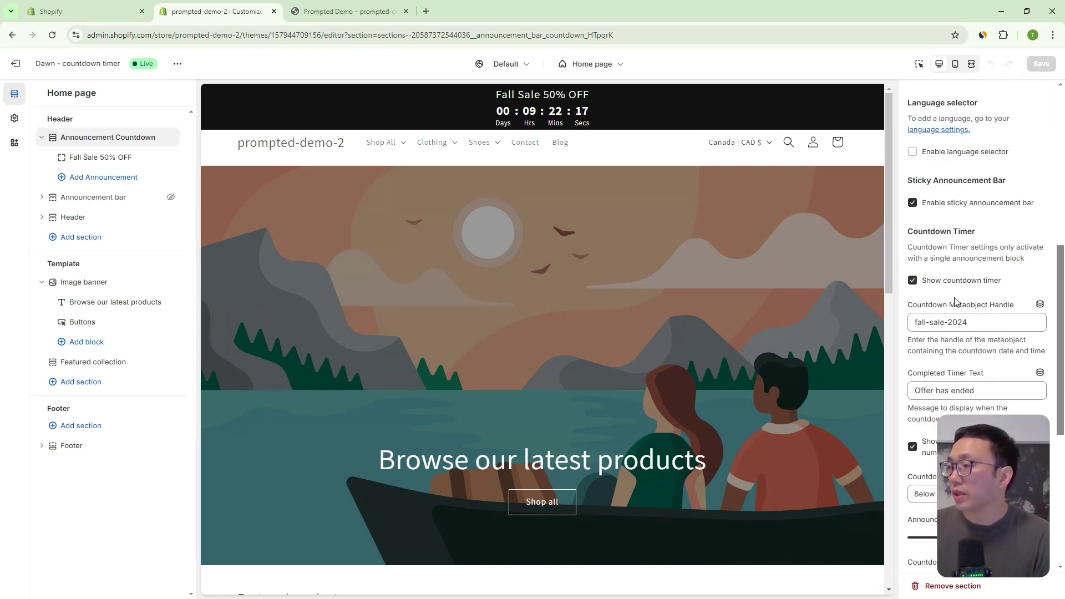
pyautogui.scroll(-4, 955, 301)
# Uncheck 'Show colons between timer numbers', save, then re-check it to restore the colons
pyautogui.click(954, 229)
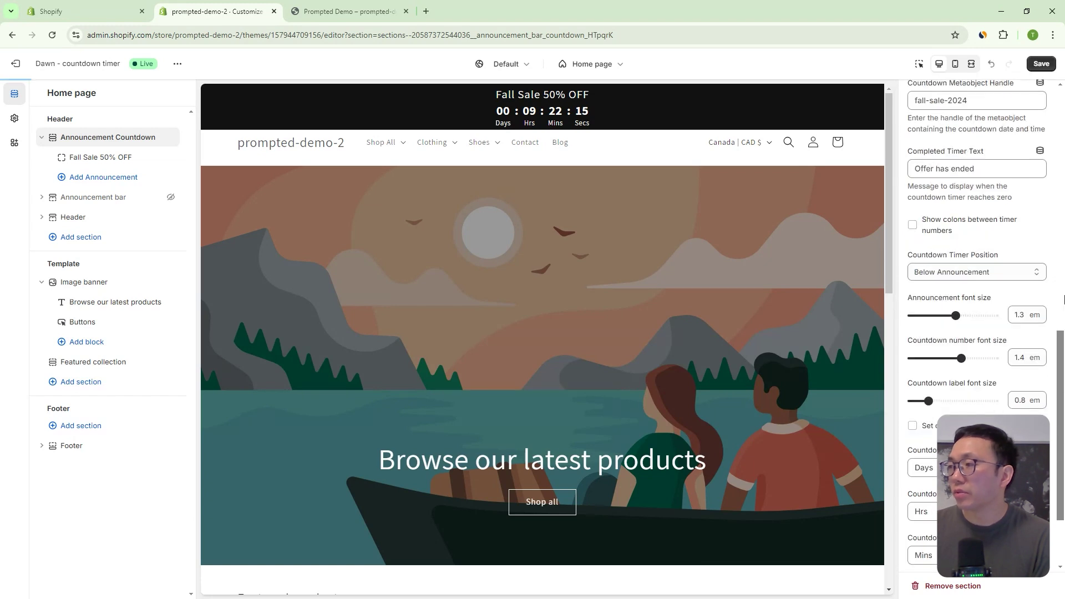
pyautogui.click(1041, 63)
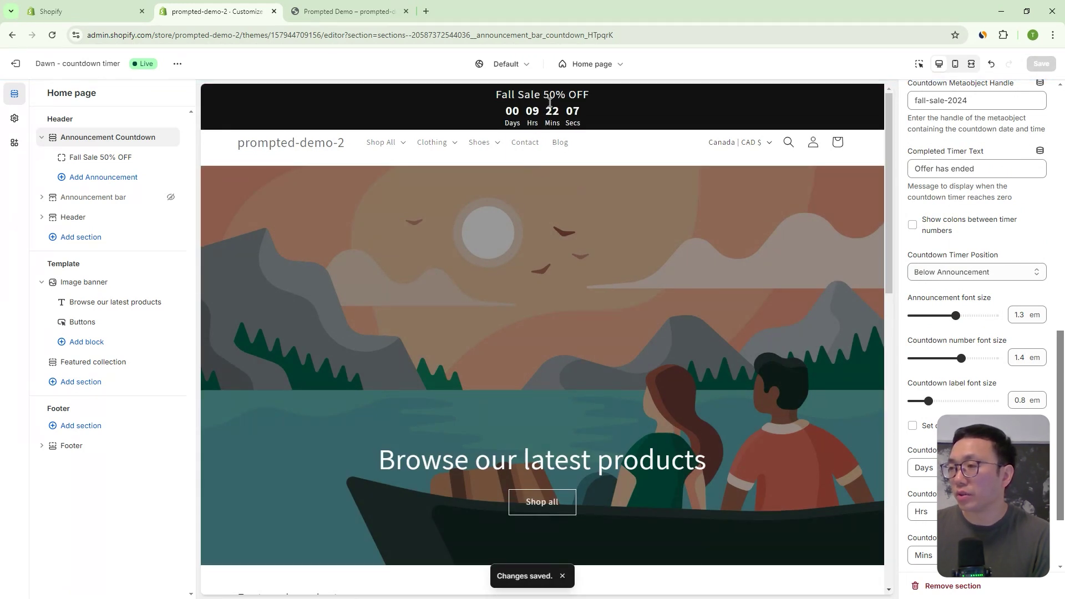
pyautogui.scroll(-2, 969, 248)
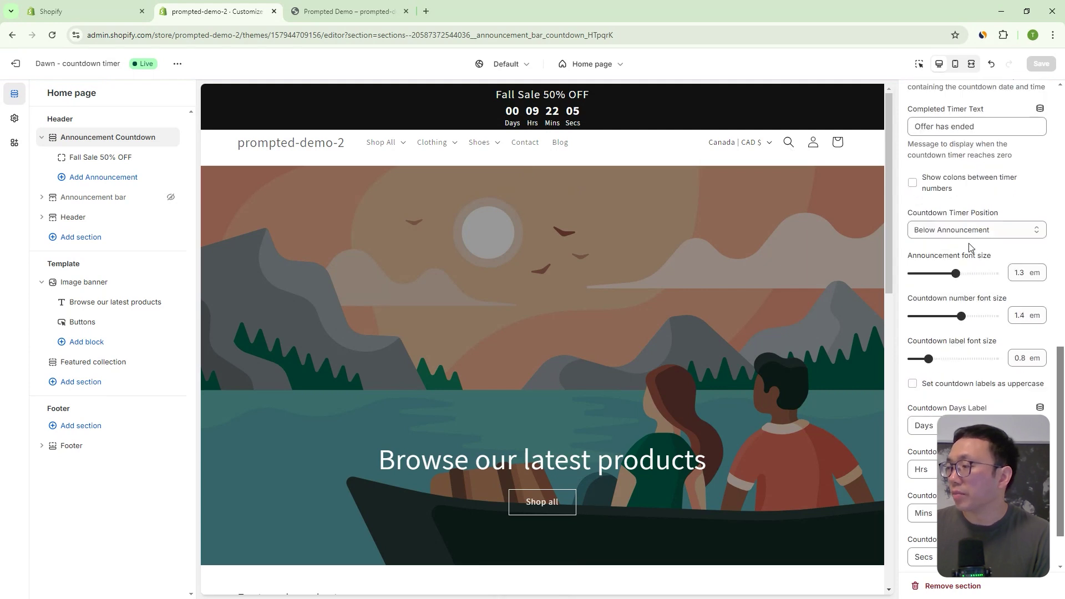
pyautogui.click(941, 126)
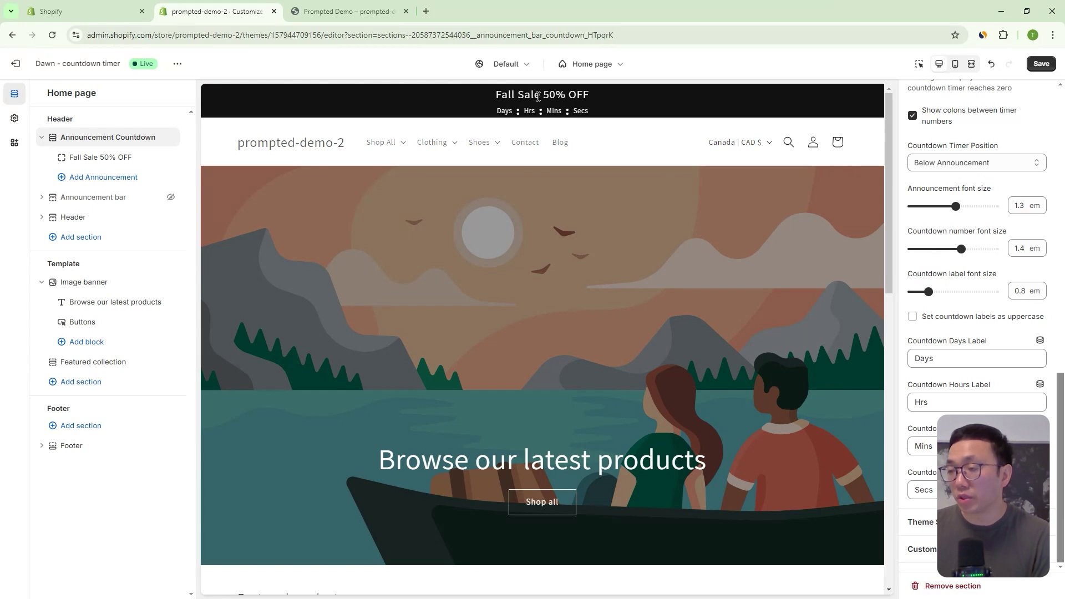
# Set Countdown Timer Position to Beside Announcement and save
pyautogui.click(938, 161)
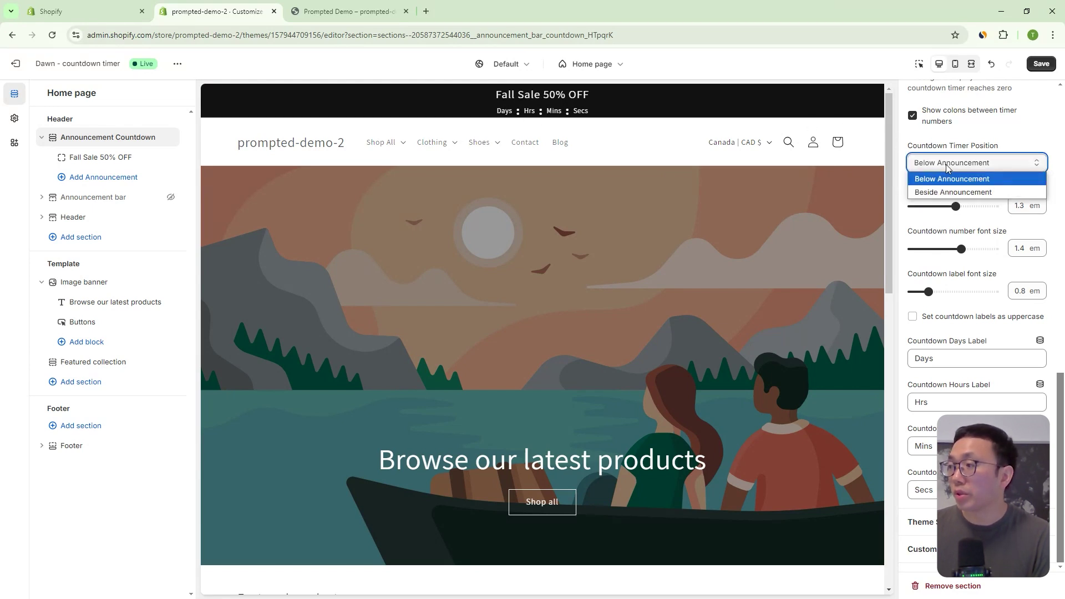
pyautogui.click(951, 191)
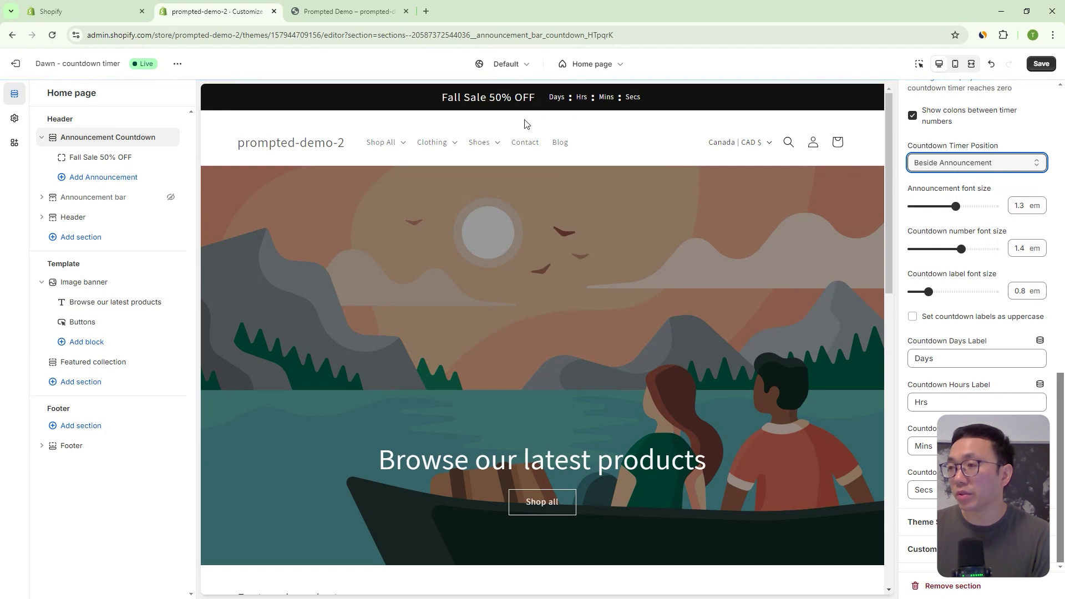
pyautogui.click(1041, 63)
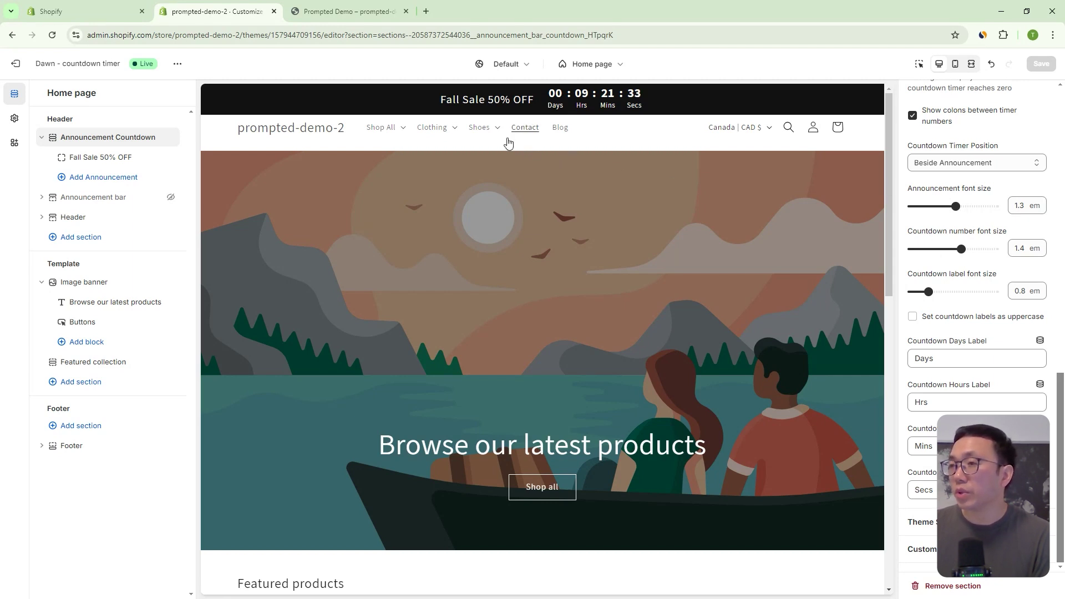
# Reload the live storefront to confirm, then shrink the announcement text to 0.9 em
pyautogui.click(355, 11)
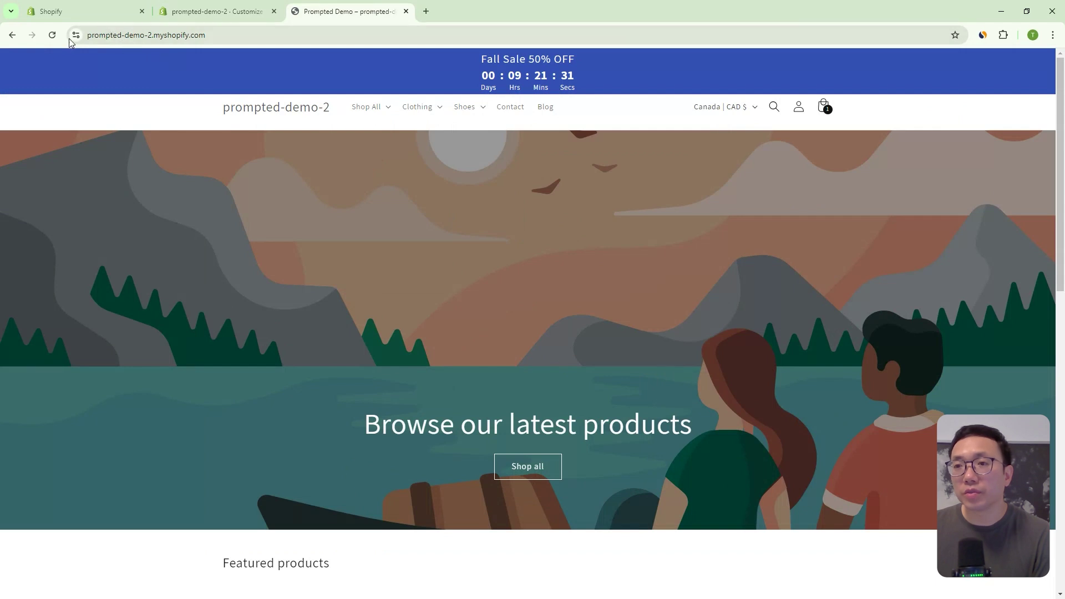
pyautogui.click(52, 35)
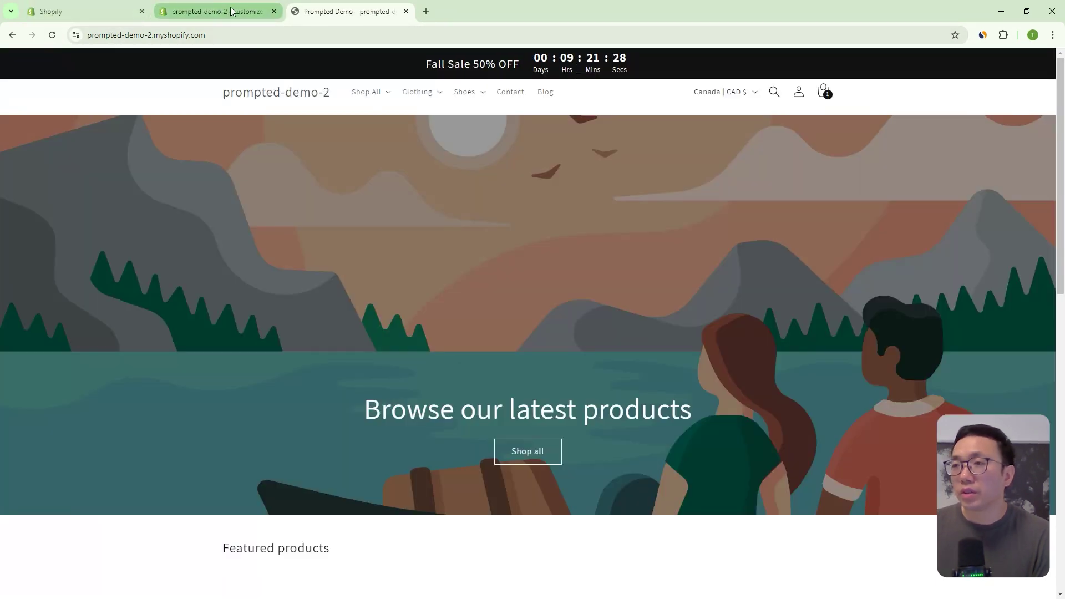
pyautogui.click(222, 12)
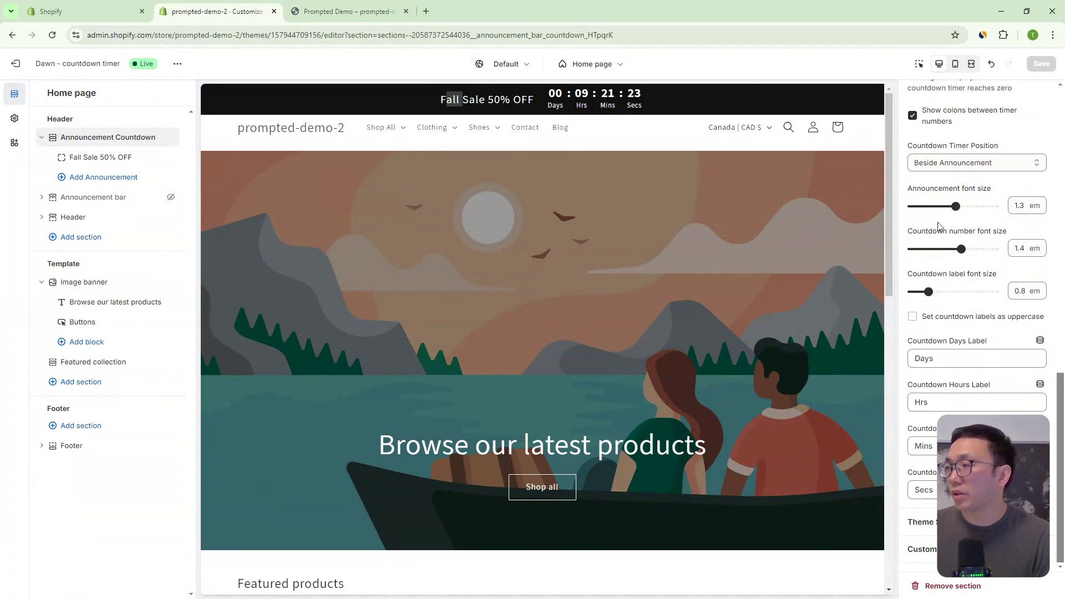
pyautogui.moveTo(955, 206); pyautogui.dragTo(934, 206)
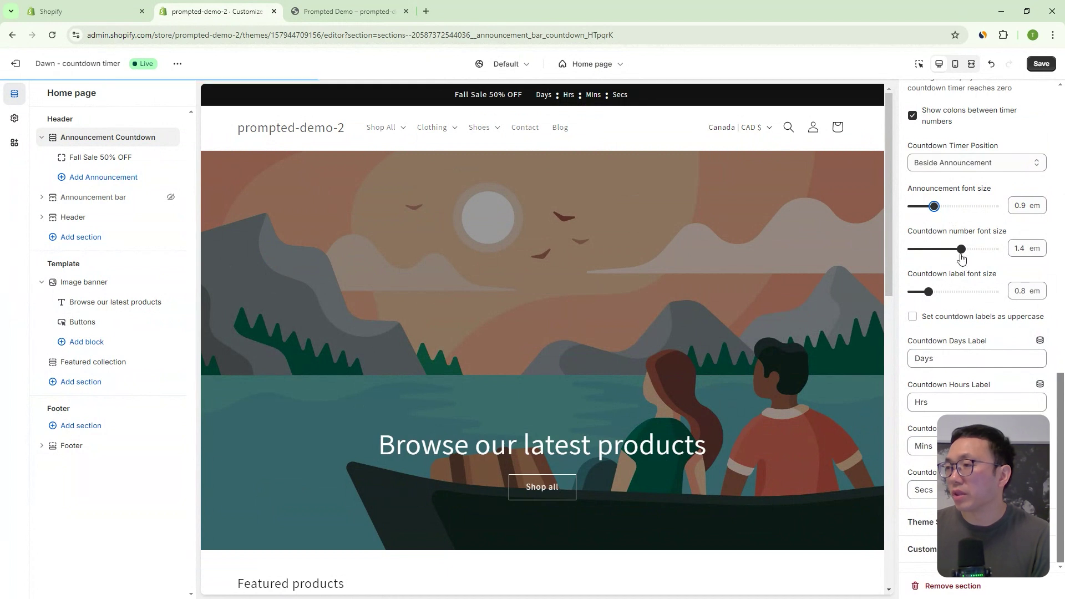
# Enlarge the countdown numbers to 1.8 em and shrink the labels to 0.6 em
pyautogui.moveTo(961, 249); pyautogui.dragTo(983, 249)
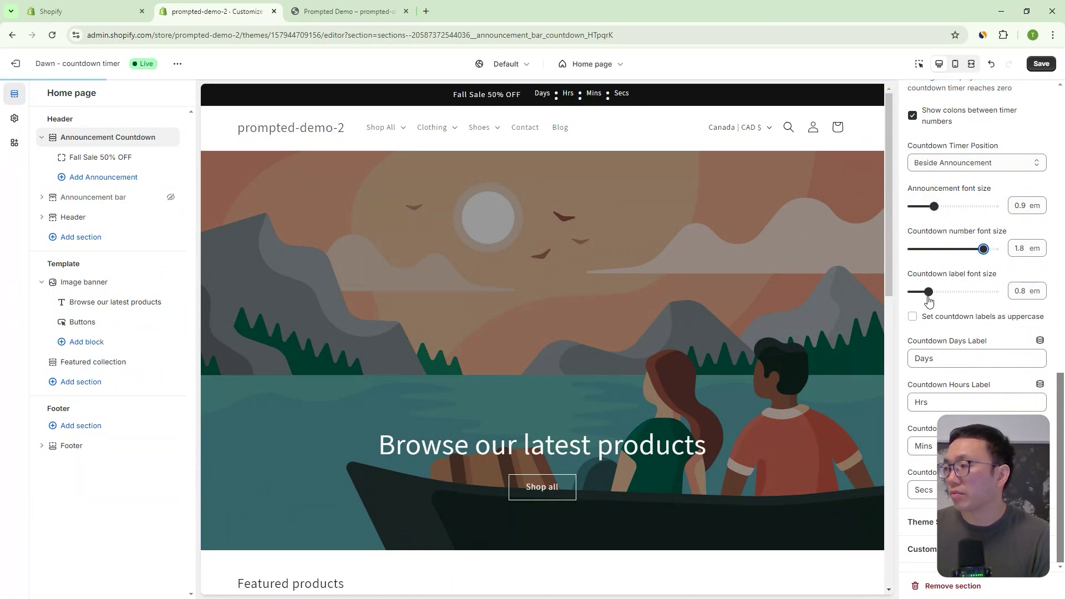
pyautogui.moveTo(927, 291); pyautogui.dragTo(916, 291)
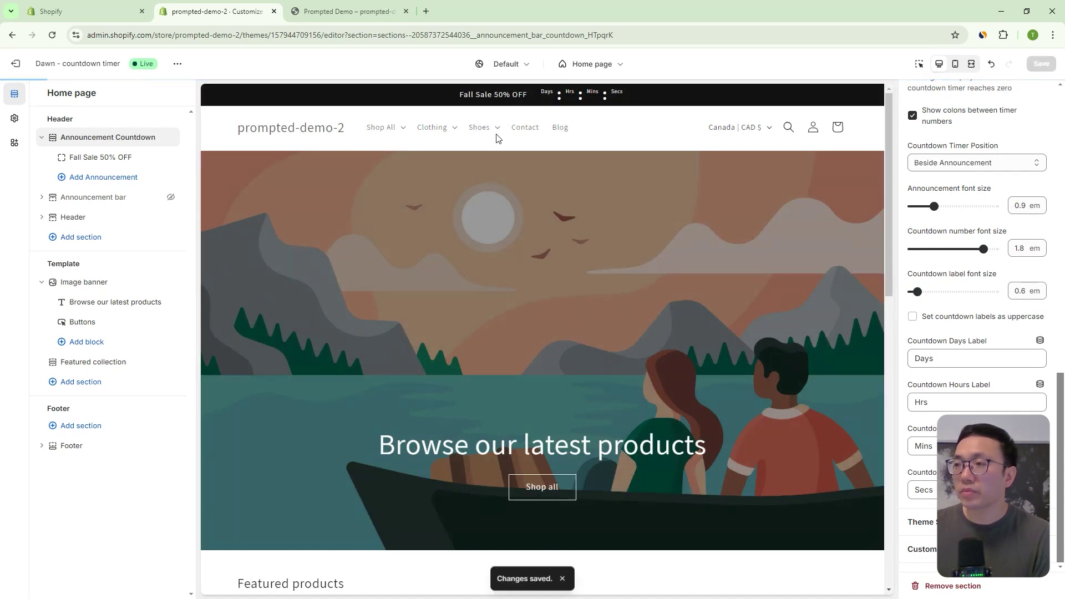
pyautogui.click(351, 12)
# Duplicate the storefront tab and refresh the copy
pyautogui.rightClick(324, 16)
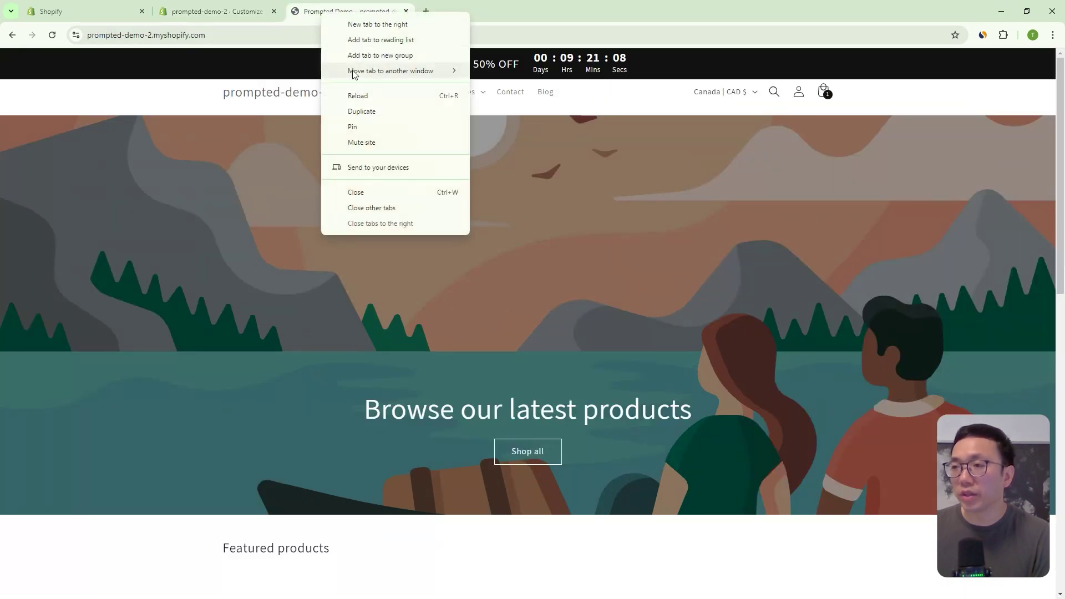
pyautogui.click(361, 110)
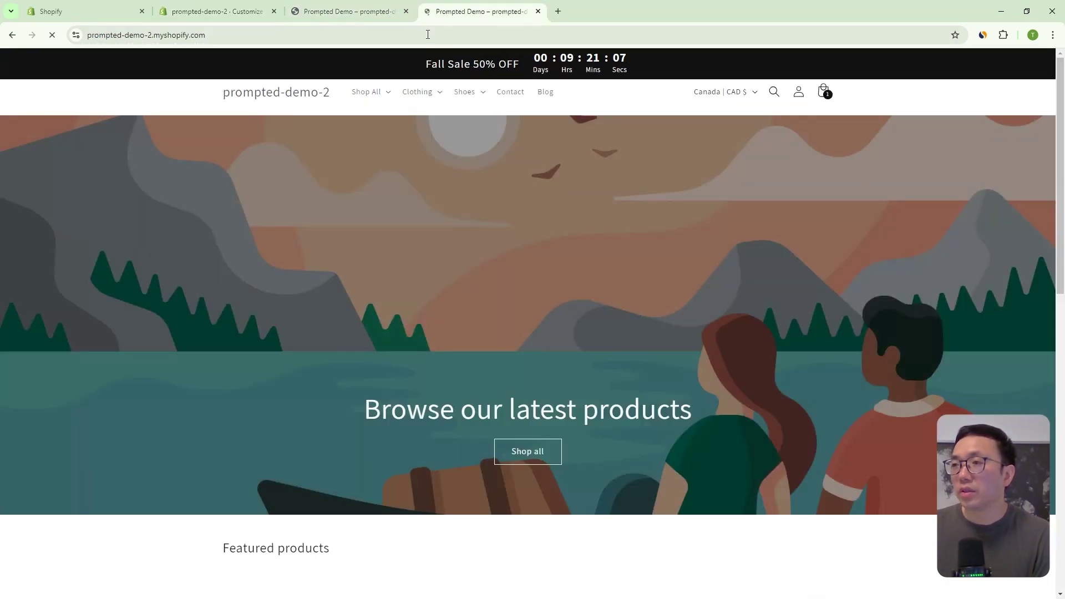
pyautogui.click(375, 12)
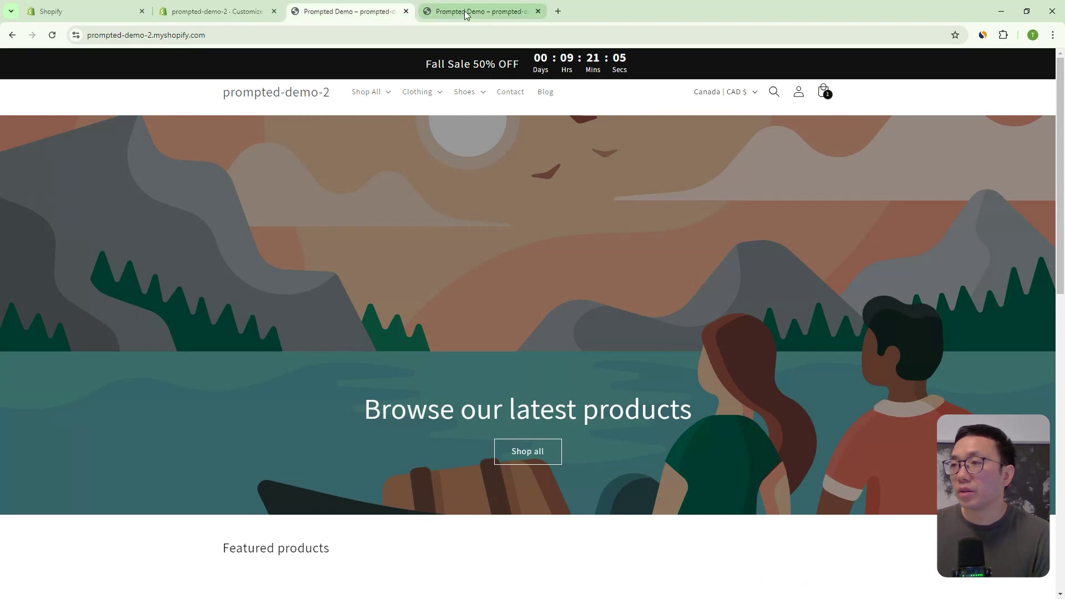
pyautogui.hotkey('ctrl', 'Tab')
# Flip between the two storefront tabs to compare the countdown banners
pyautogui.click(52, 35)
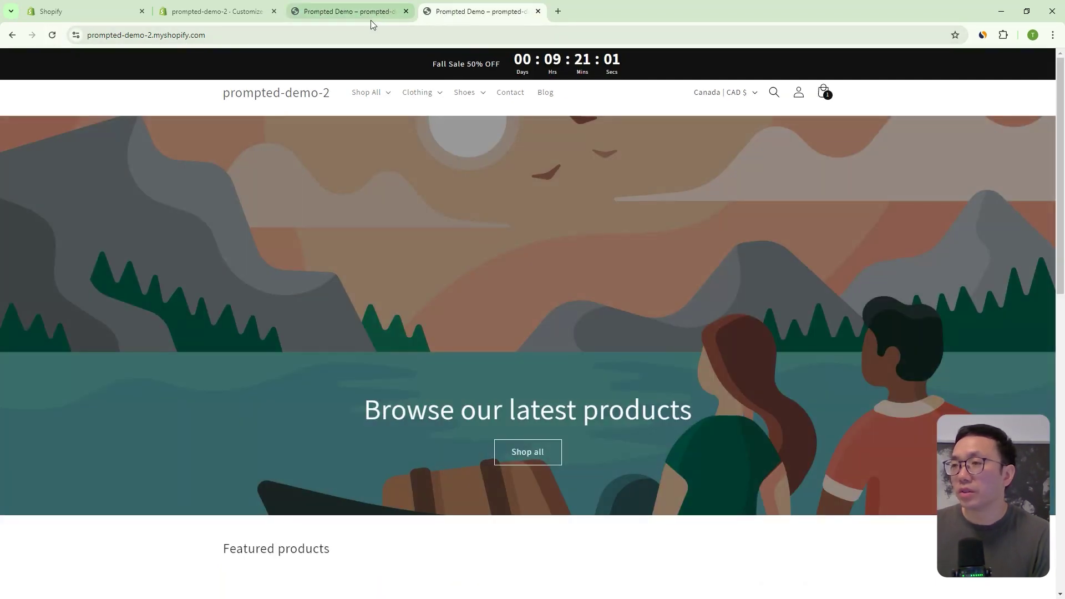
pyautogui.click(370, 20)
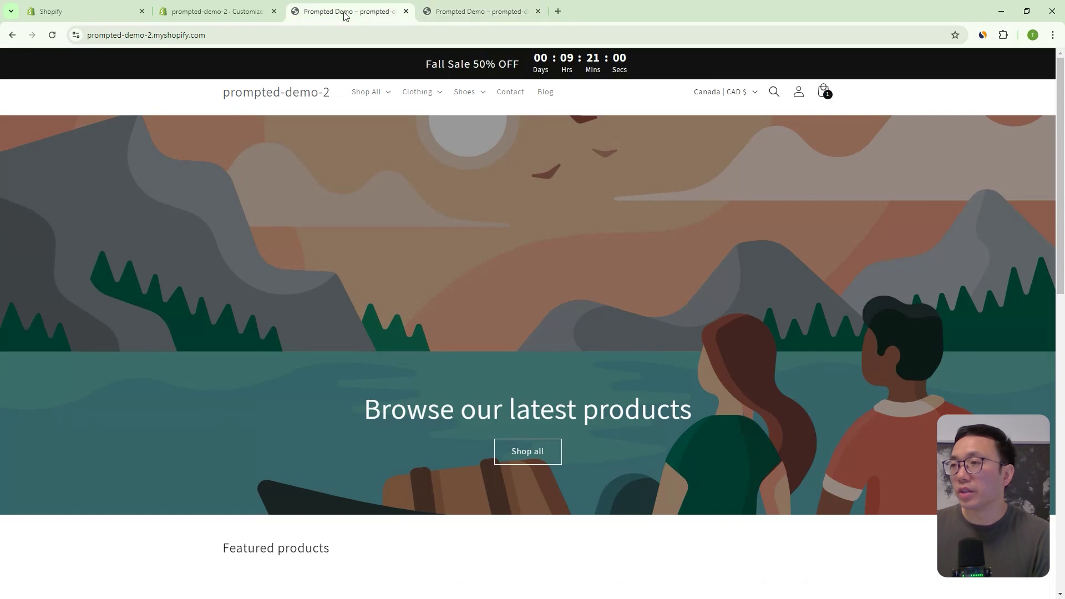
pyautogui.click(448, 16)
pyautogui.hotkey('ctrl', 'shift', 'Tab')
pyautogui.click(445, 16)
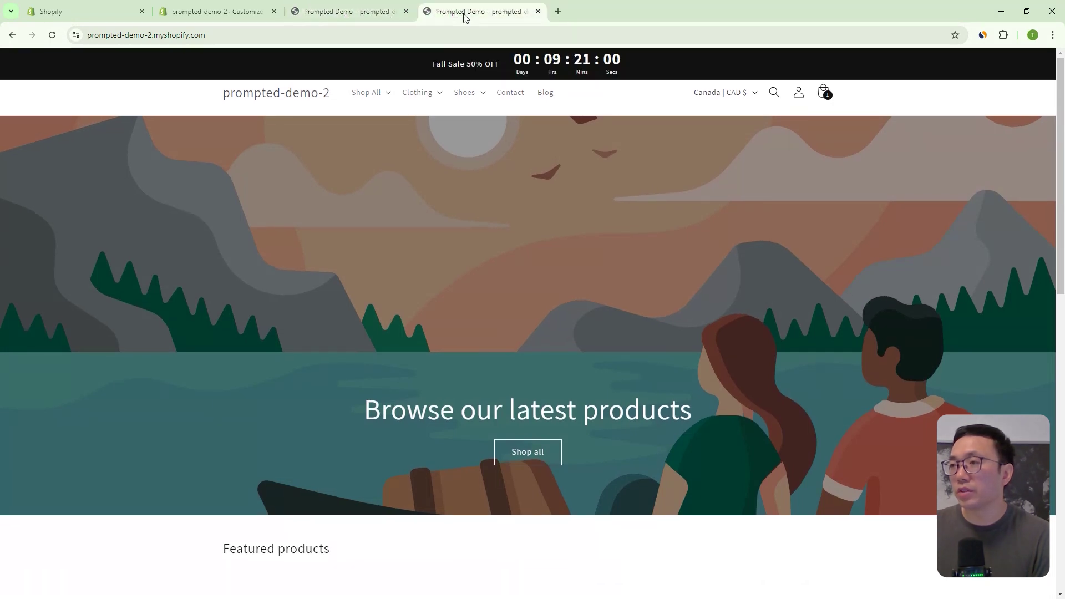
pyautogui.click(348, 18)
pyautogui.click(443, 15)
pyautogui.click(444, 16)
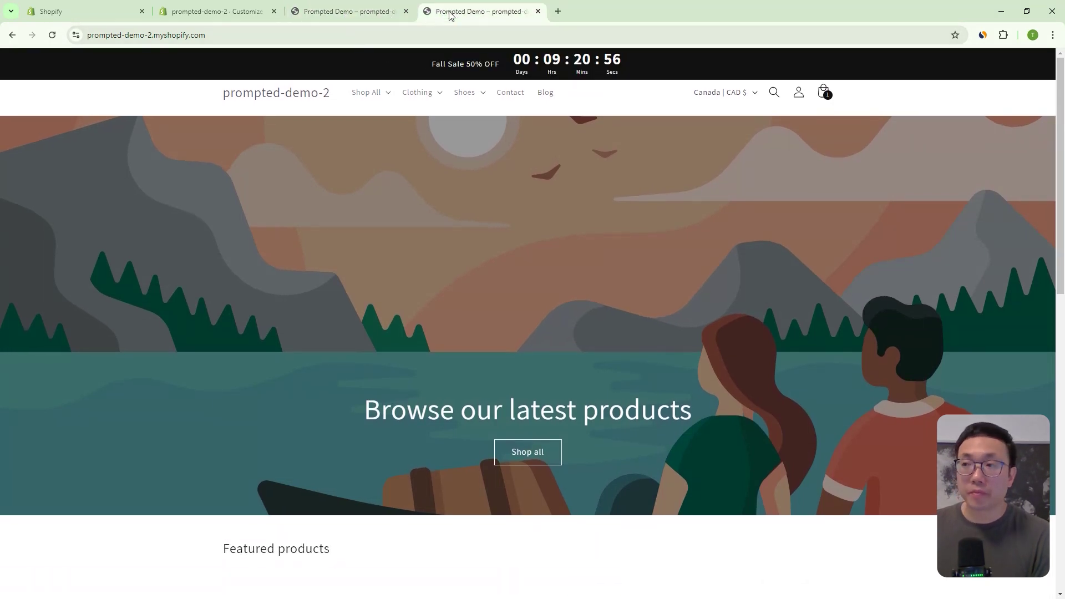
pyautogui.click(369, 17)
pyautogui.click(455, 12)
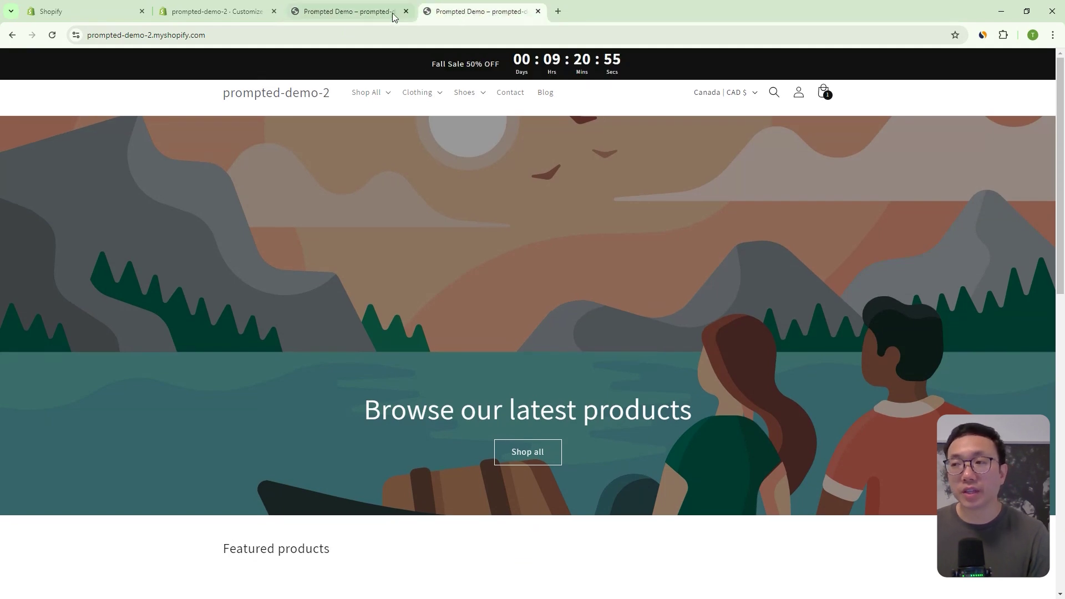
pyautogui.click(348, 17)
# Back in the theme editor, set the countdown labels to uppercase
pyautogui.click(477, 16)
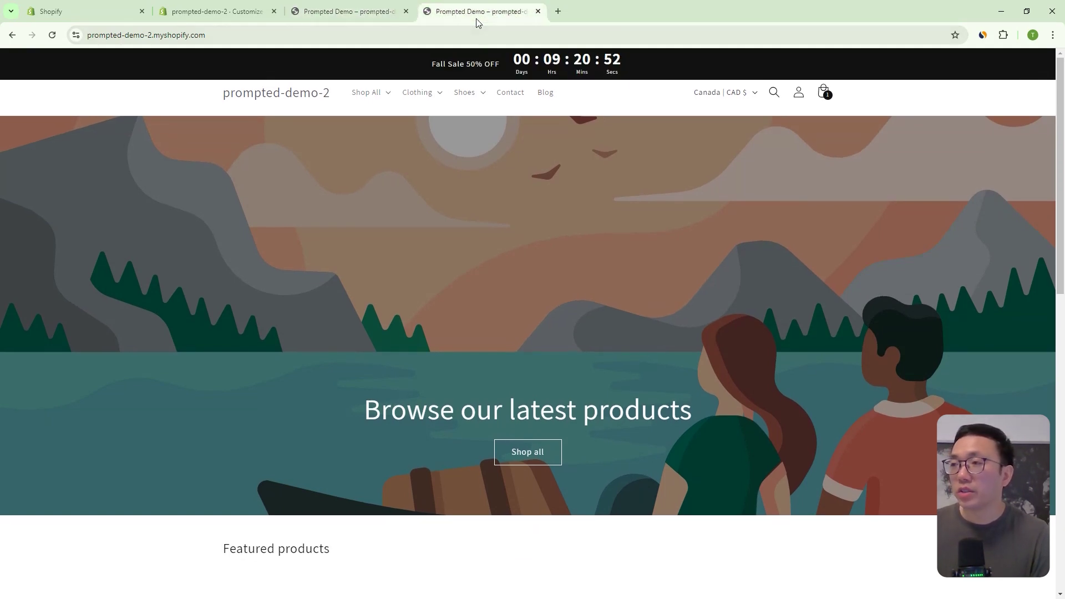
pyautogui.click(240, 13)
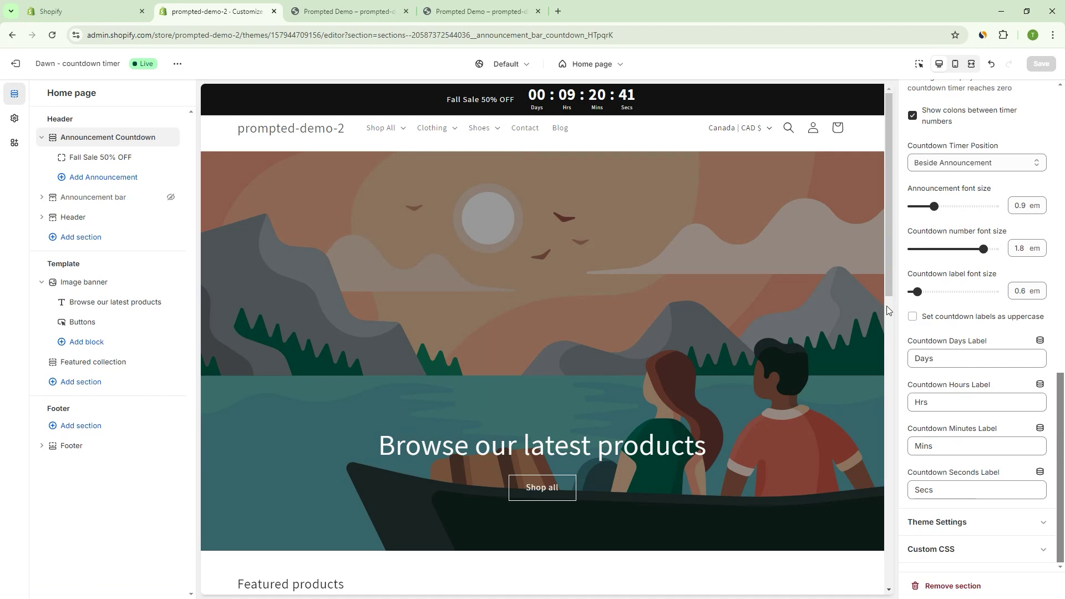
pyautogui.click(912, 318)
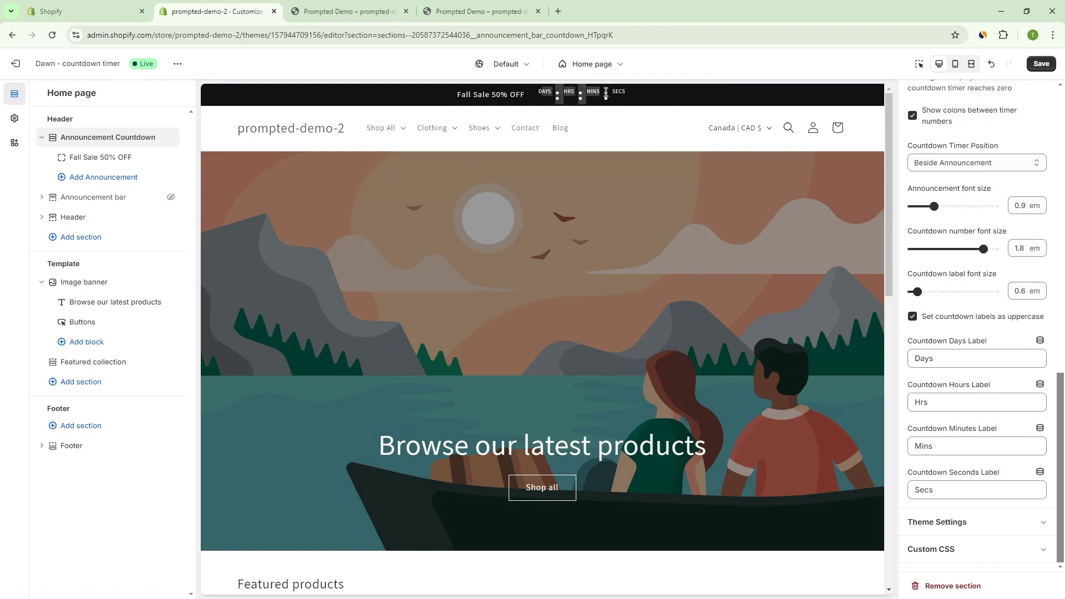
# Save the uppercase labels and inspect the Days, Hrs and Mins label fields
pyautogui.click(1040, 64)
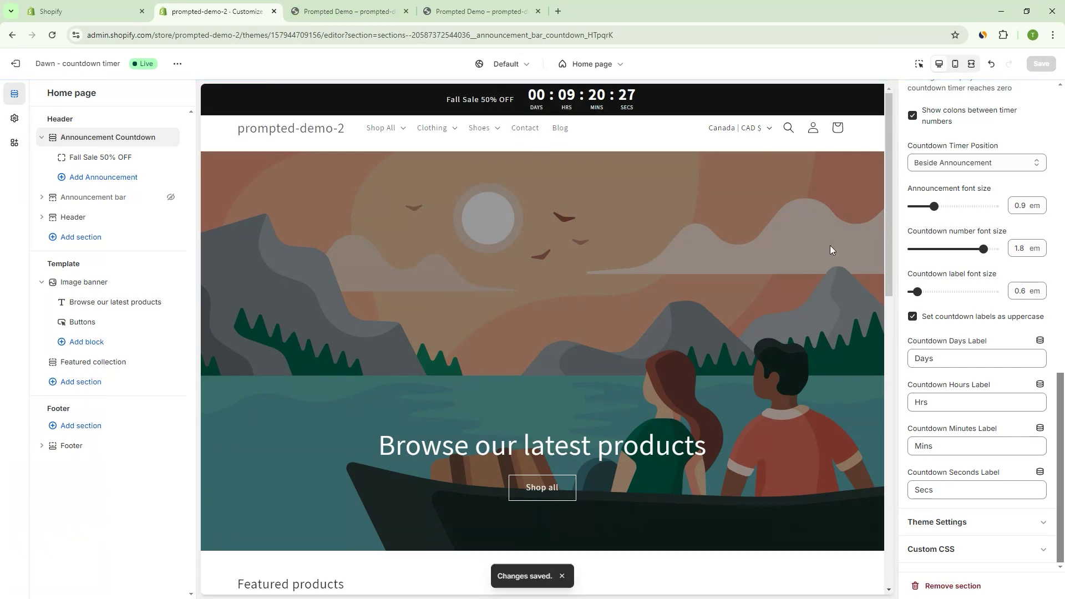
pyautogui.click(937, 356)
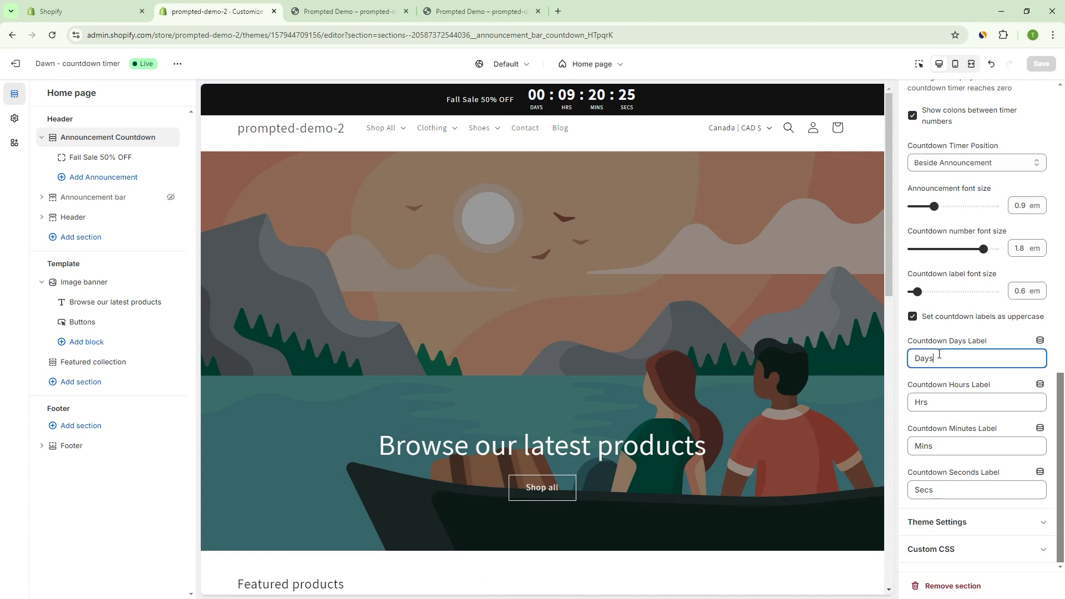
pyautogui.click(949, 401)
pyautogui.click(946, 365)
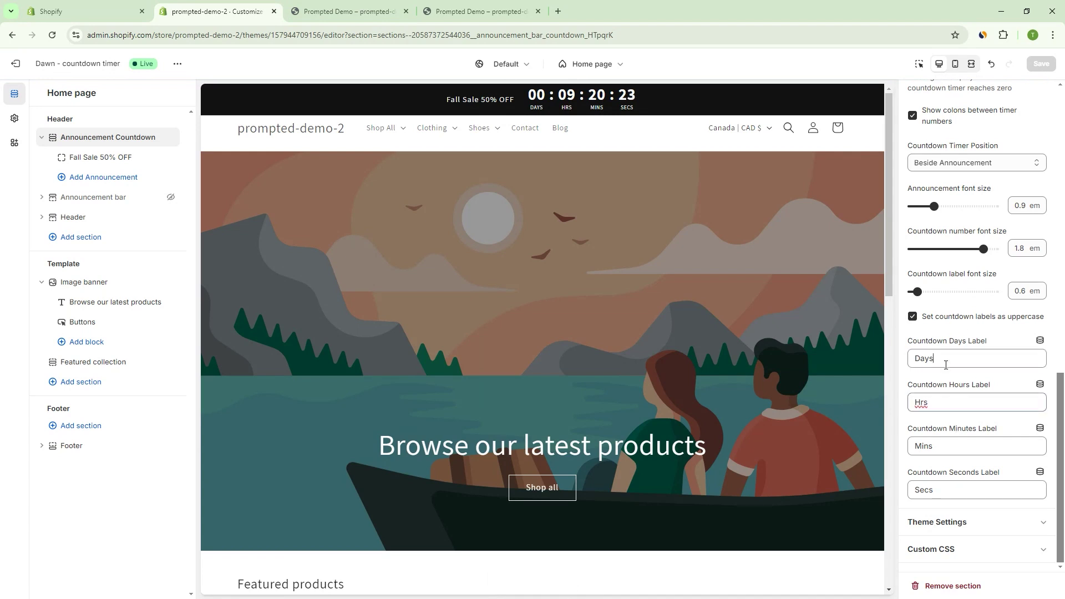
pyautogui.click(949, 442)
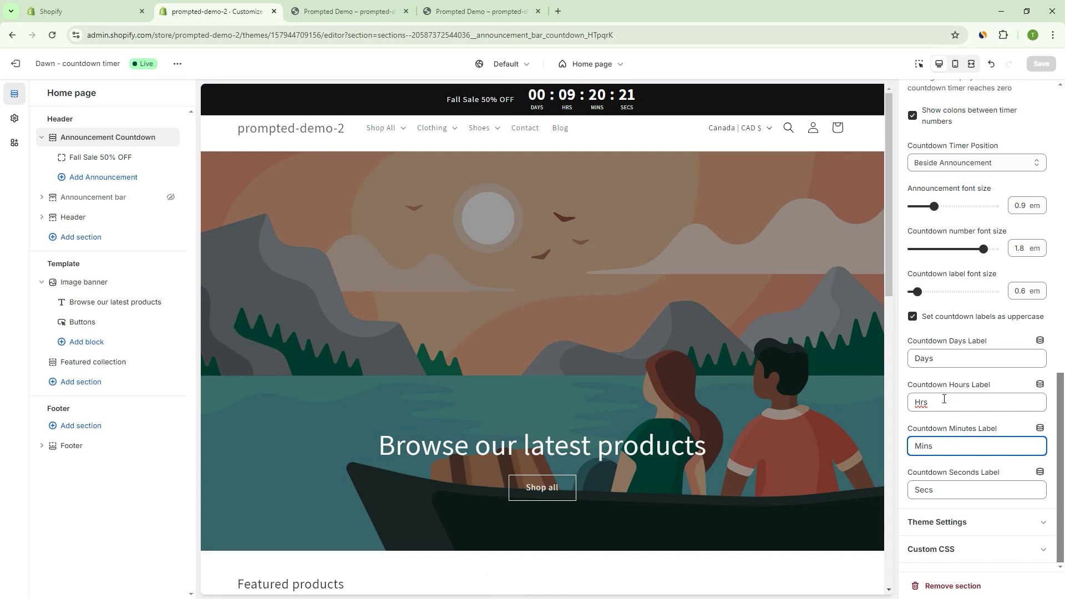
# Try longer labels 'Hours', 'Minutes' and 'Seconds'
pyautogui.doubleClick(935, 406)
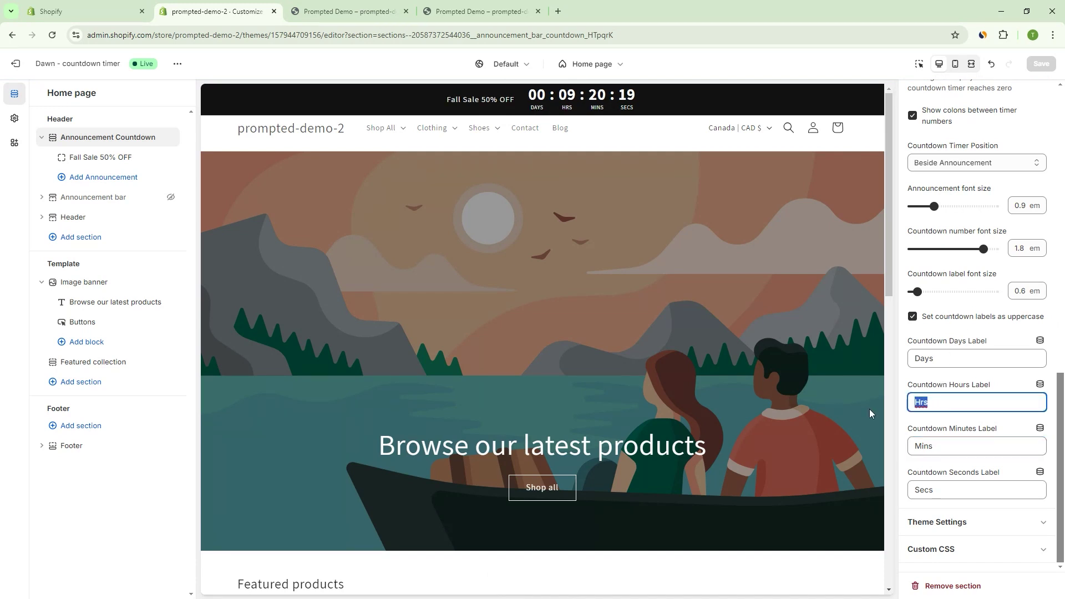
pyautogui.write('Hours')
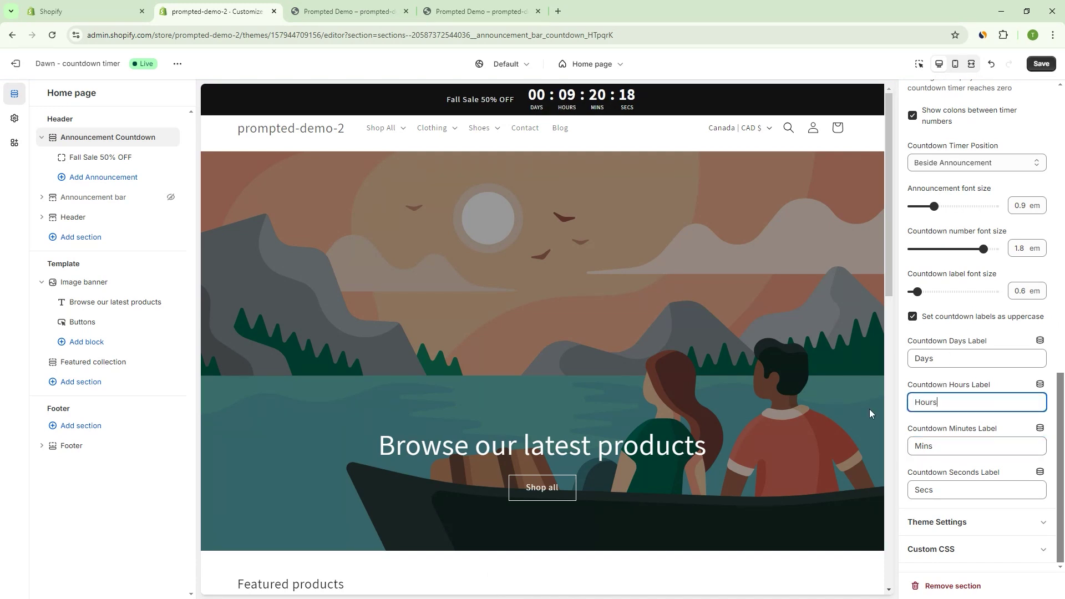
pyautogui.doubleClick(938, 446)
pyautogui.write('Mi')
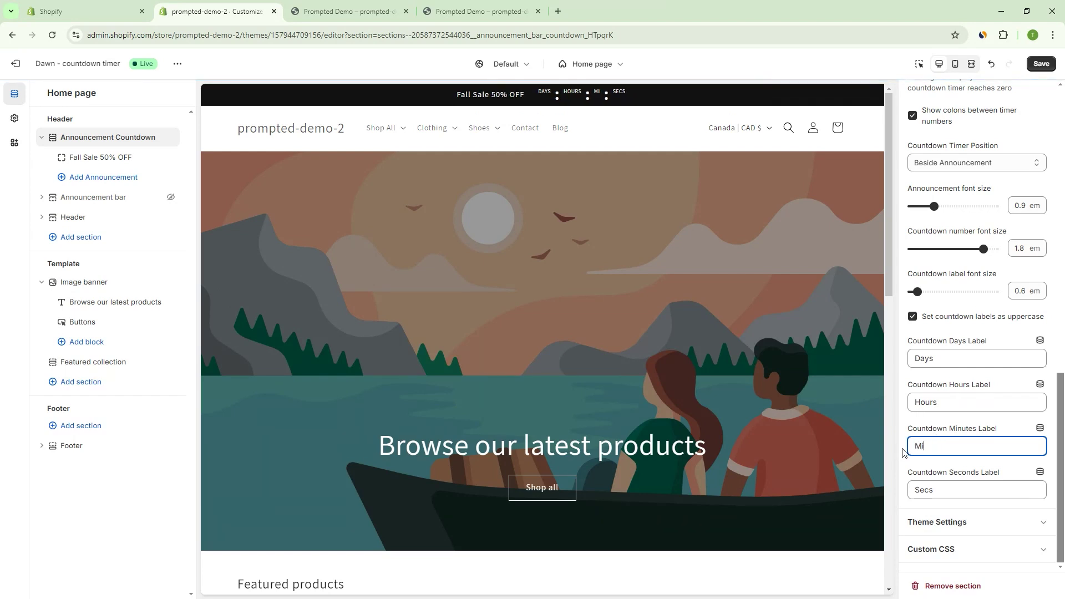
pyautogui.write('nutes')
pyautogui.press('Tab')
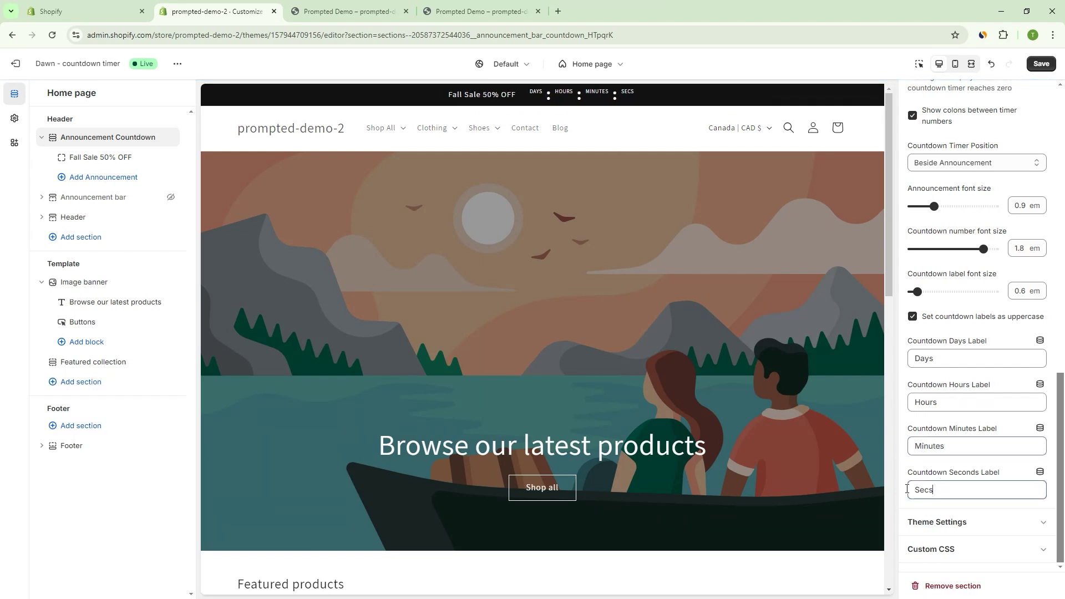
pyautogui.write('Seconds')
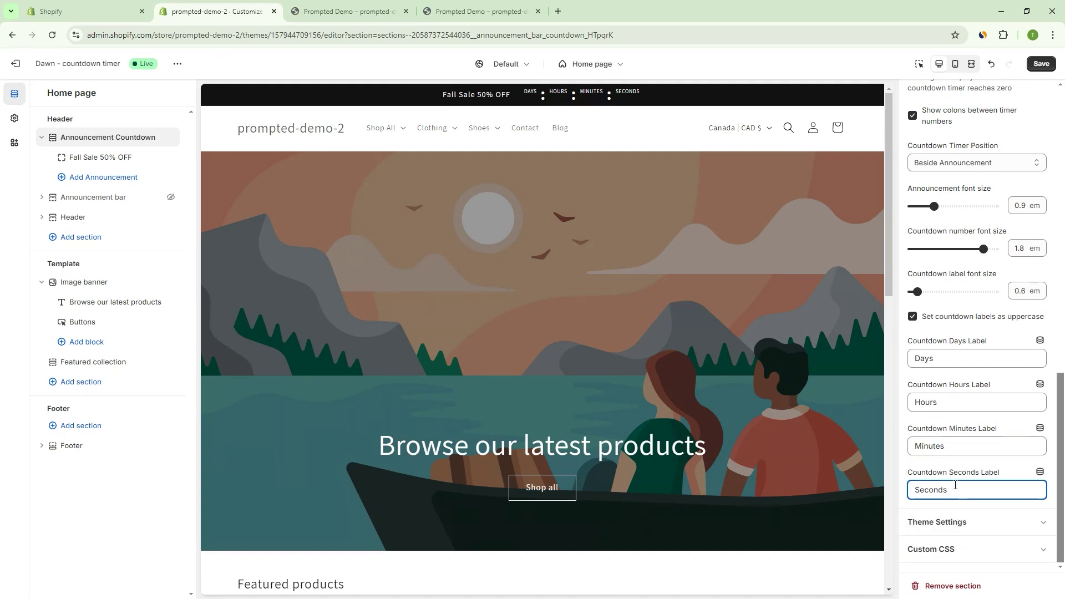
# Restore the short labels 'Secs', 'Mins' and 'Hrs'
pyautogui.doubleClick(958, 487)
pyautogui.write('Secs')
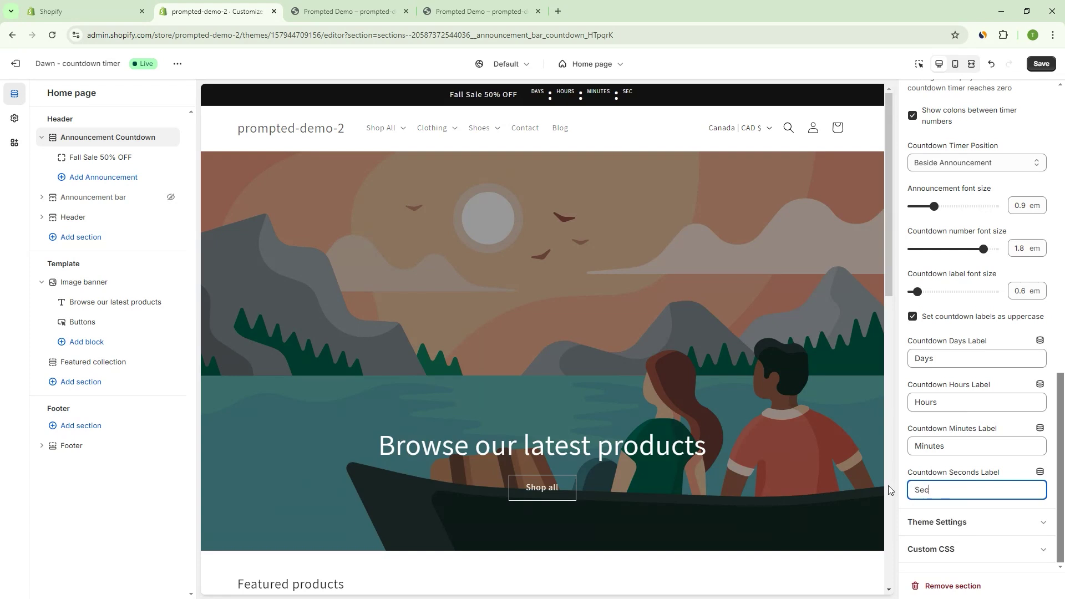
pyautogui.doubleClick(974, 453)
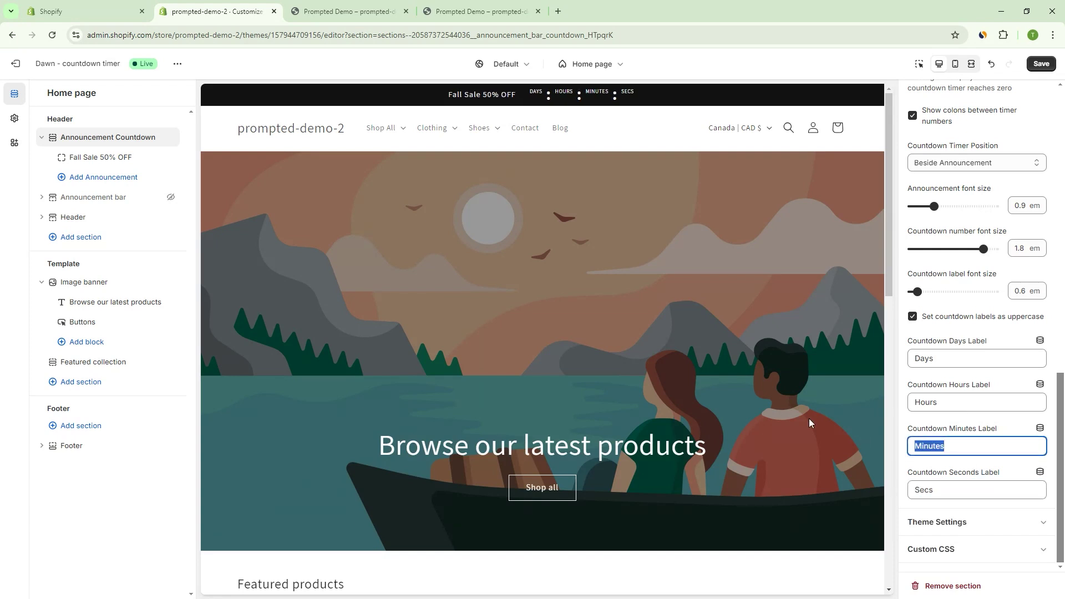
pyautogui.write('Mins')
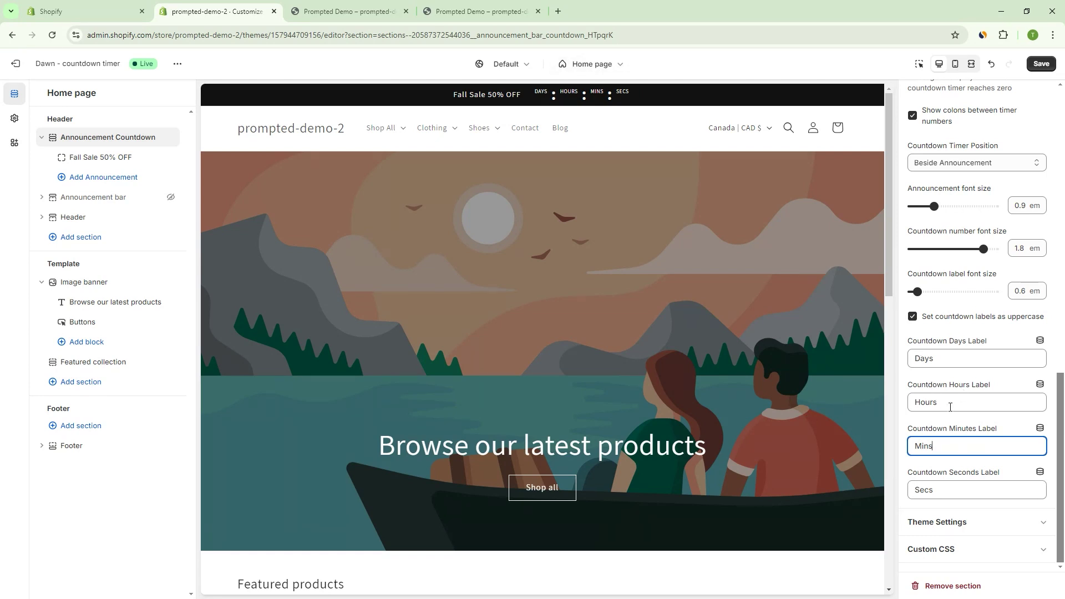
pyautogui.doubleClick(949, 407)
pyautogui.write('Hrs')
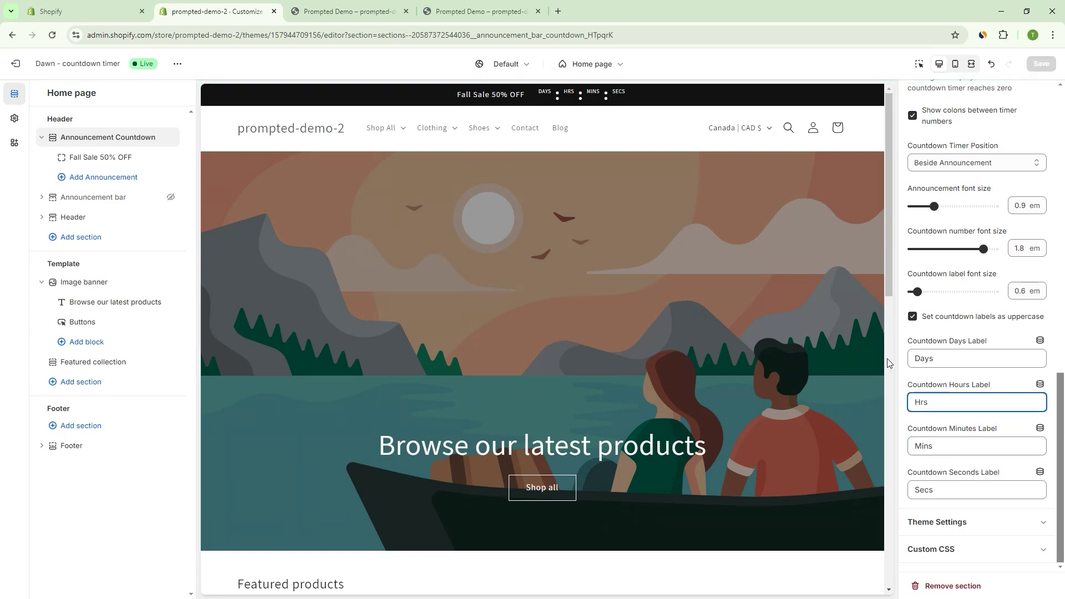
pyautogui.click(1006, 523)
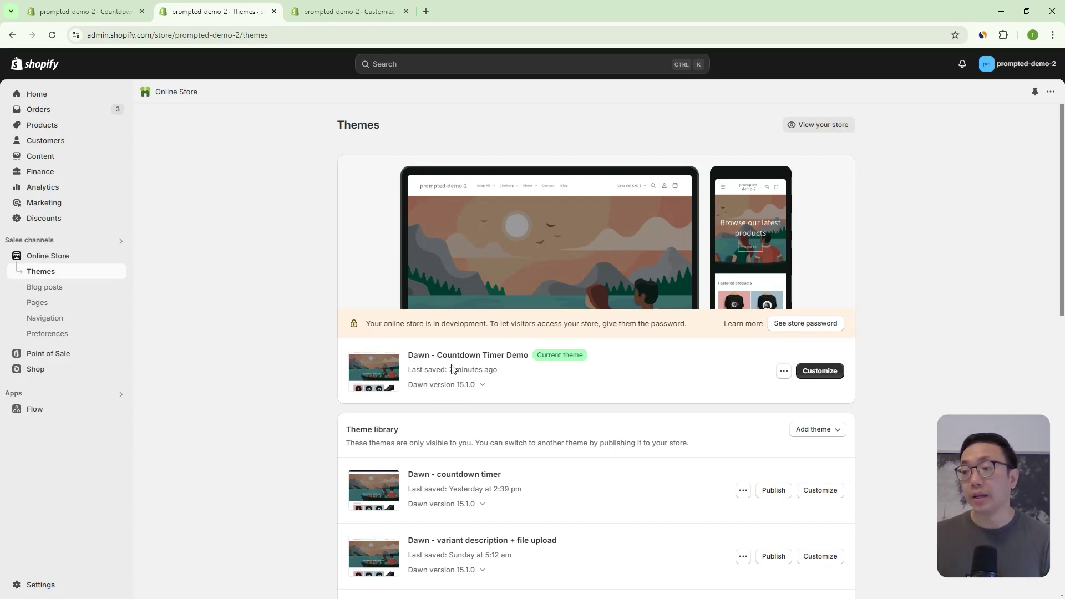
# Switch from the Themes page to the tab listing Countdown Date Time entries
pyautogui.moveTo(428, 354); pyautogui.dragTo(524, 351)
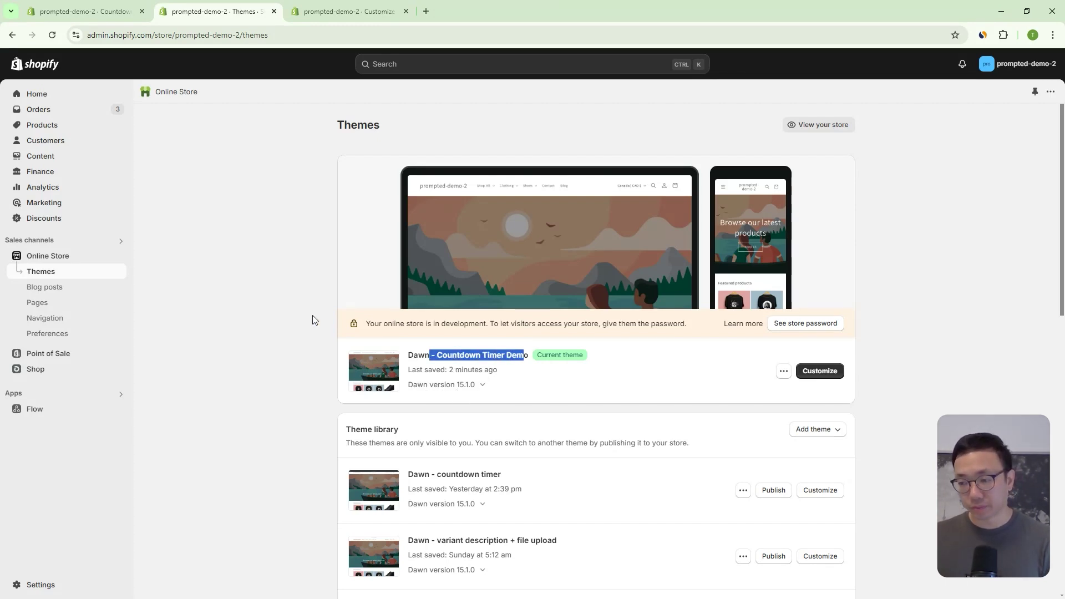
pyautogui.click(291, 314)
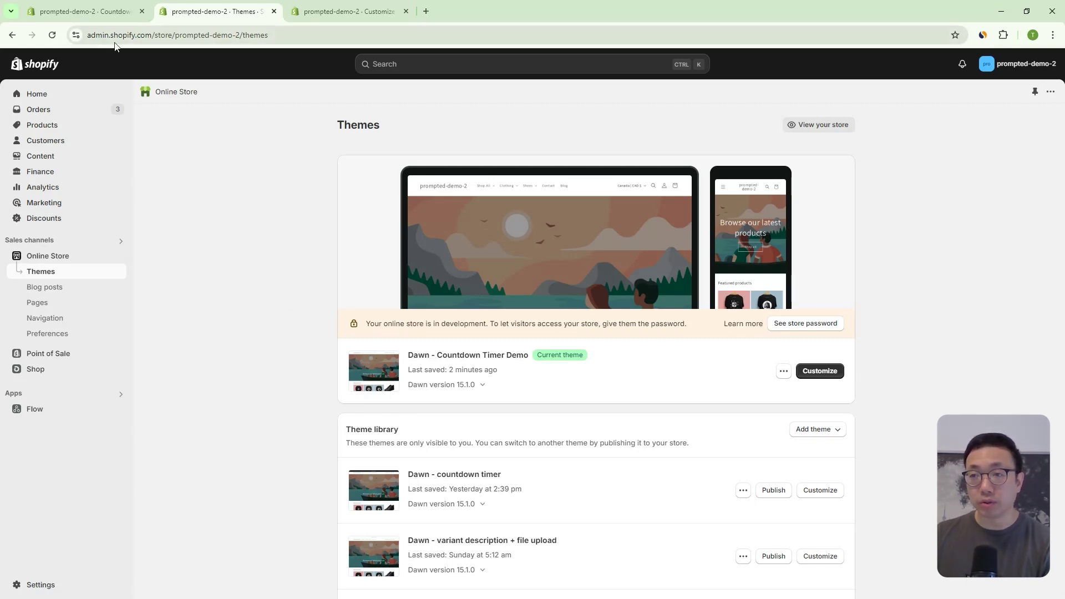
pyautogui.click(106, 21)
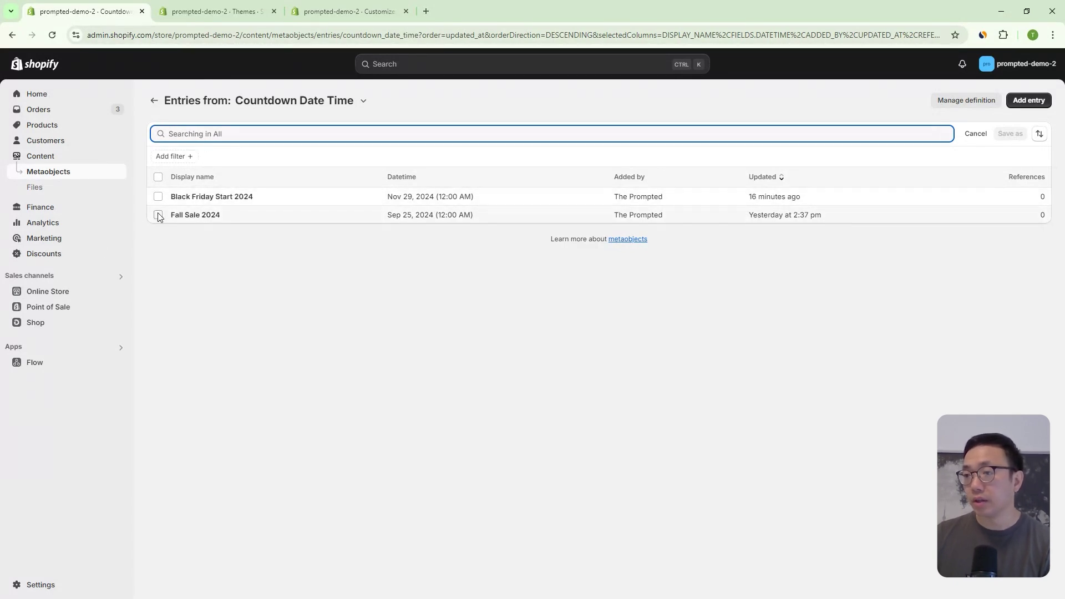
# View the Black Friday Start 2024 entry, then open Settings > Custom data
pyautogui.click(219, 198)
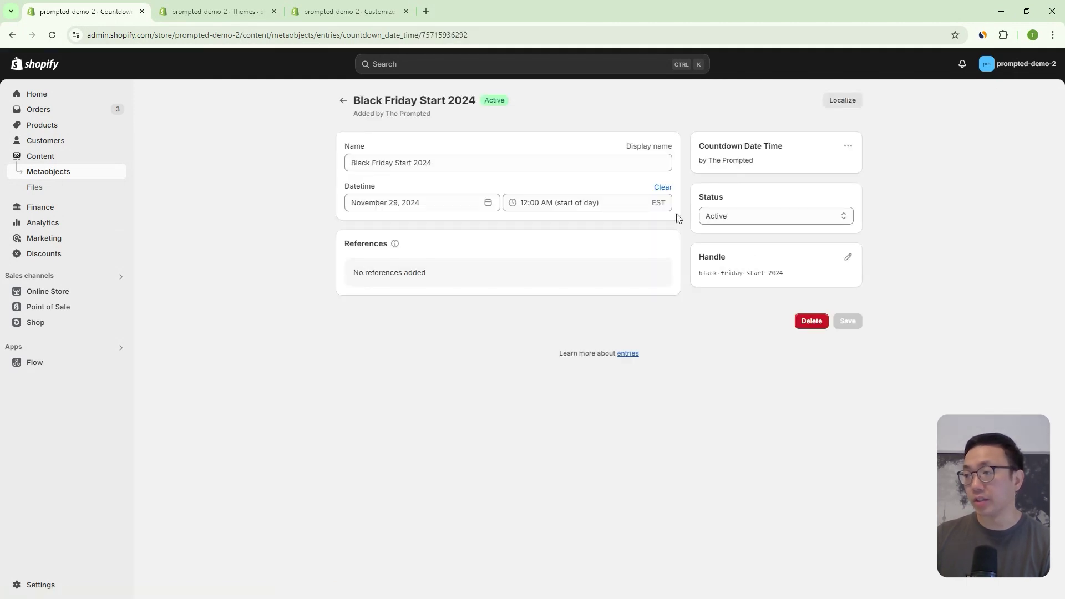
pyautogui.moveTo(718, 281)
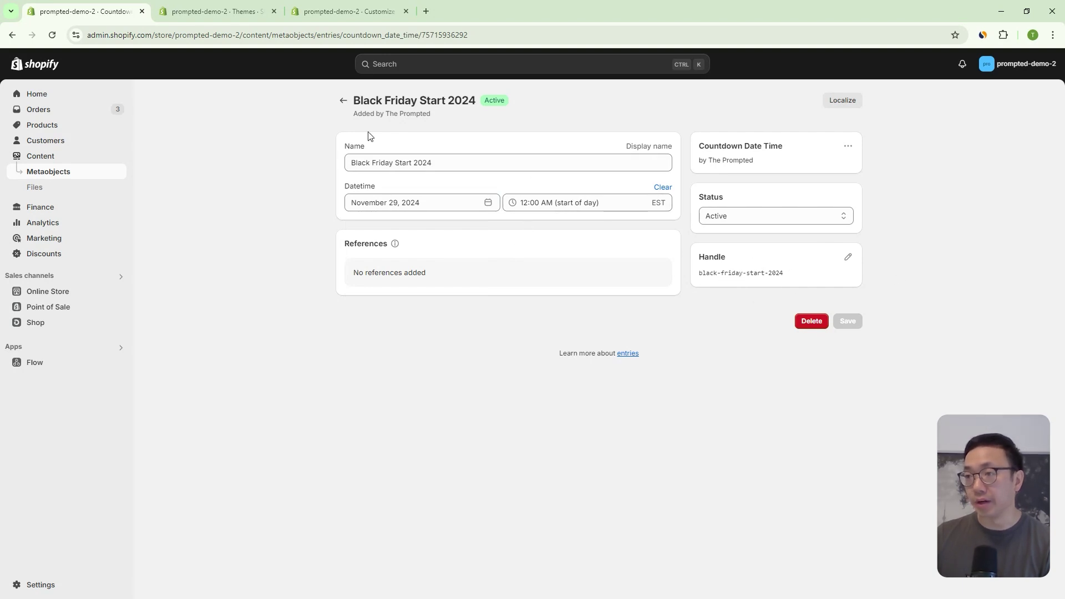
pyautogui.click(344, 100)
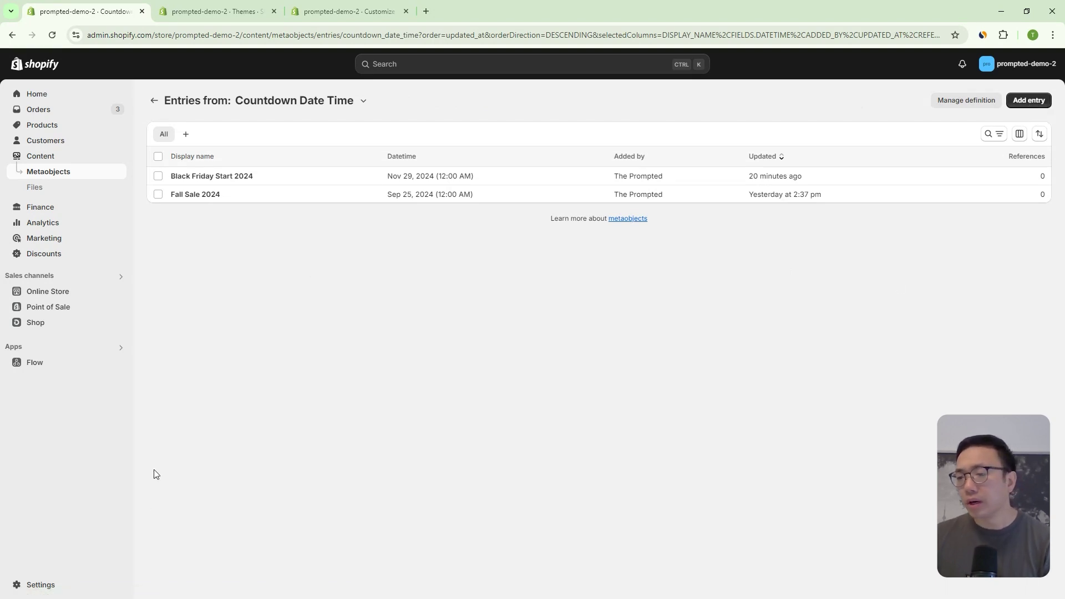
pyautogui.click(42, 585)
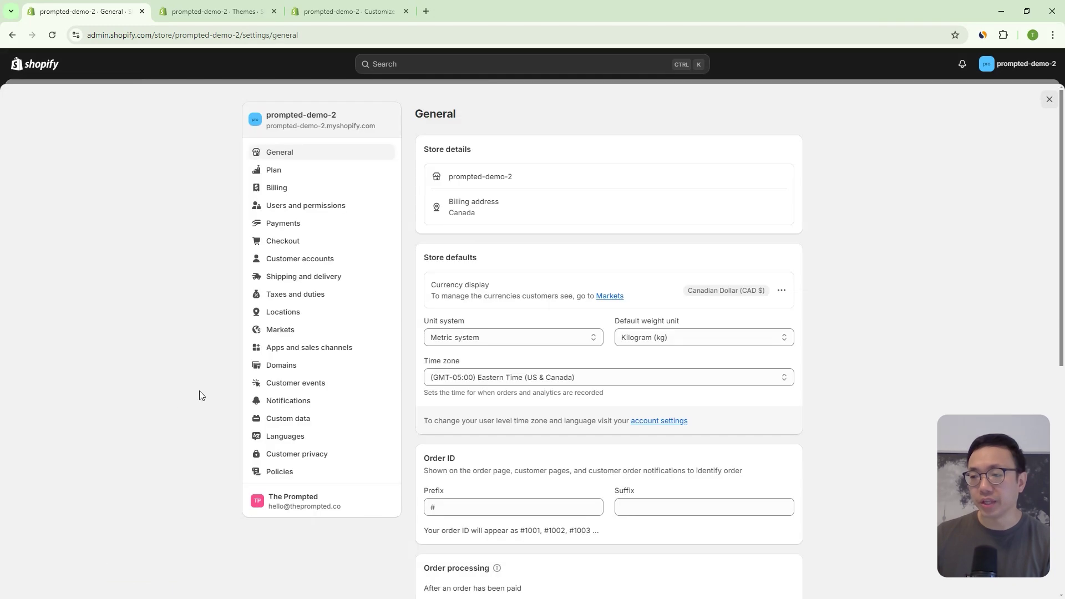
pyautogui.click(326, 412)
# Open the Countdown Date Time metaobject definition from Custom data
pyautogui.scroll(-5, 571, 316)
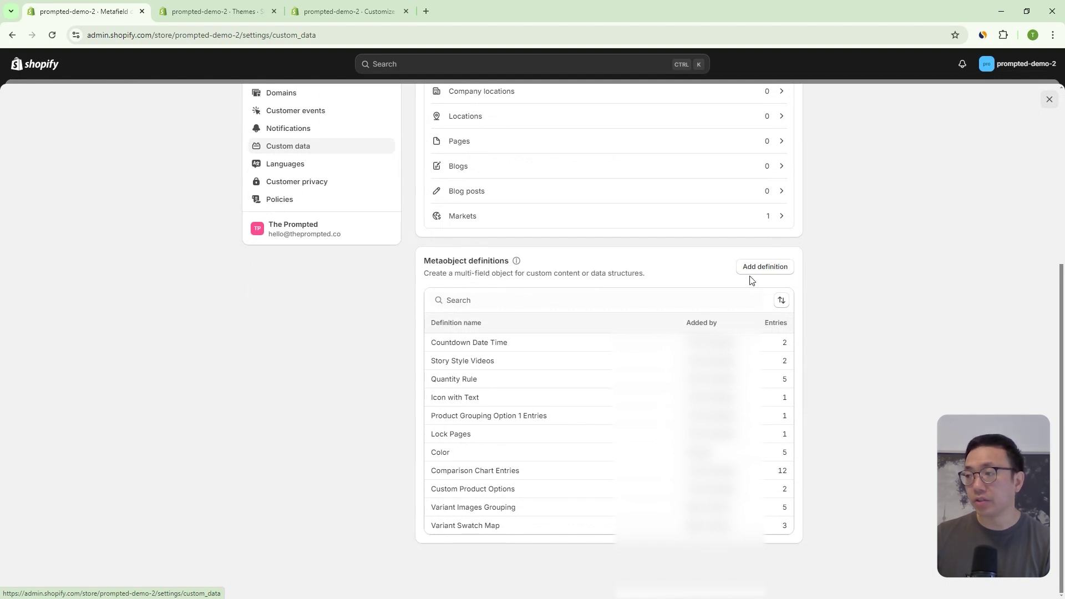
pyautogui.click(779, 268)
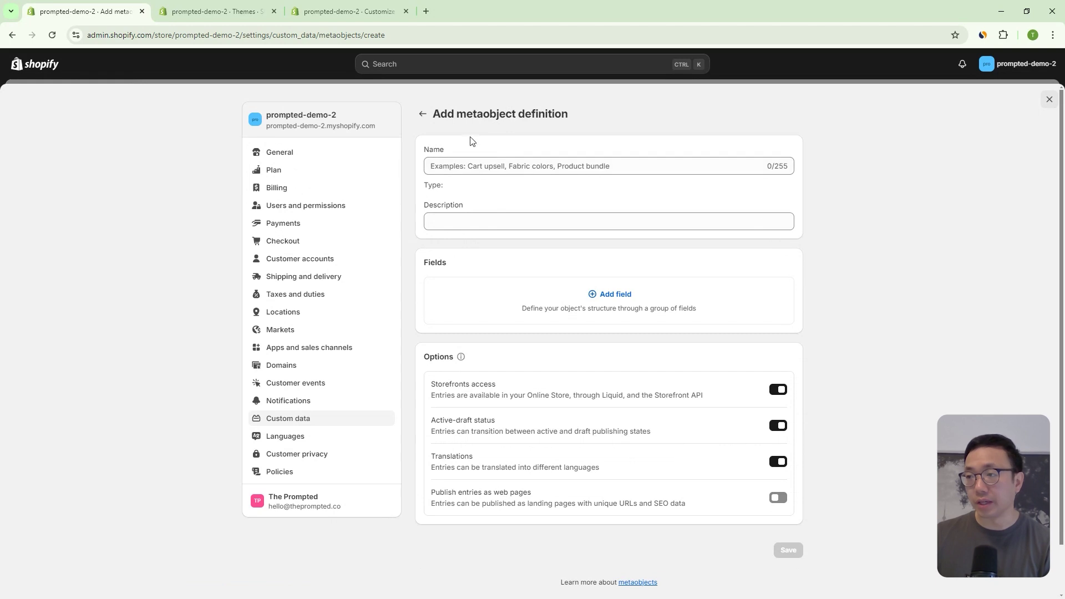
pyautogui.click(422, 114)
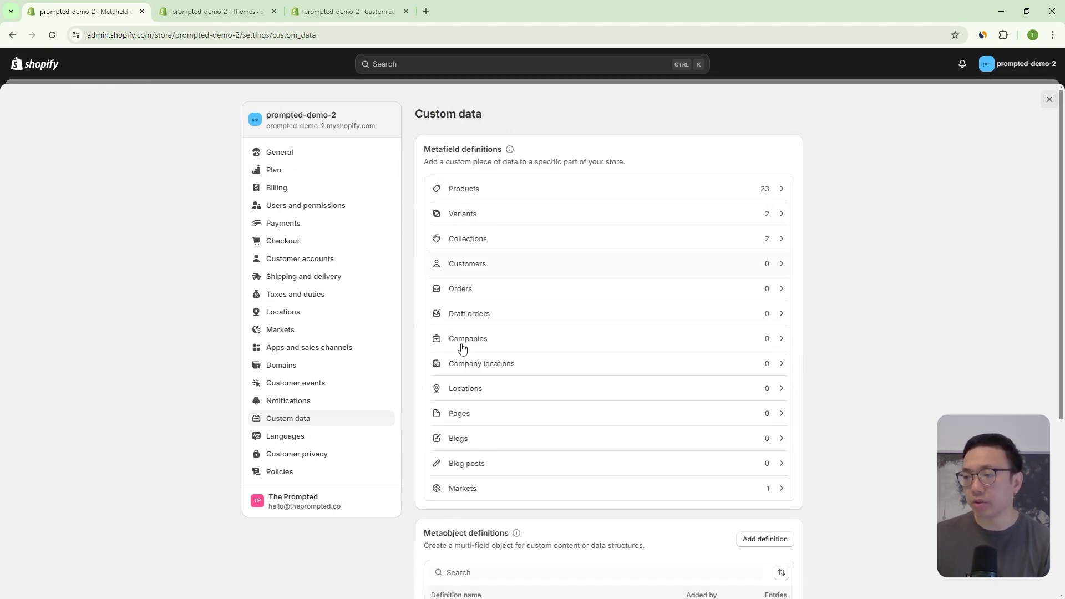
pyautogui.scroll(-3, 518, 407)
pyautogui.click(472, 438)
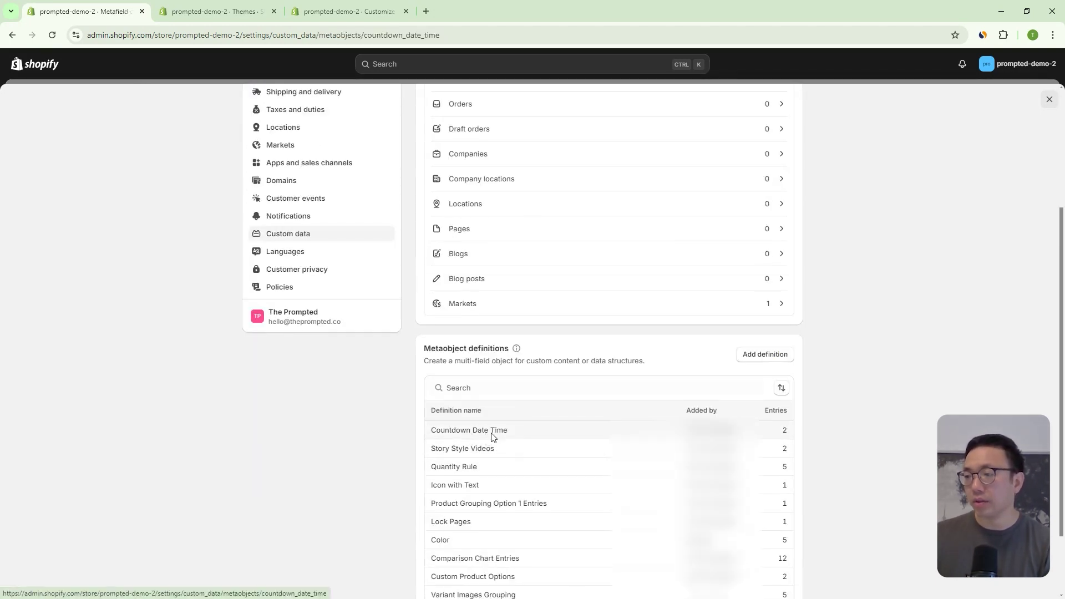
# Inspect the definition's name and its countdown_date_time type handle
pyautogui.tripleClick(521, 165)
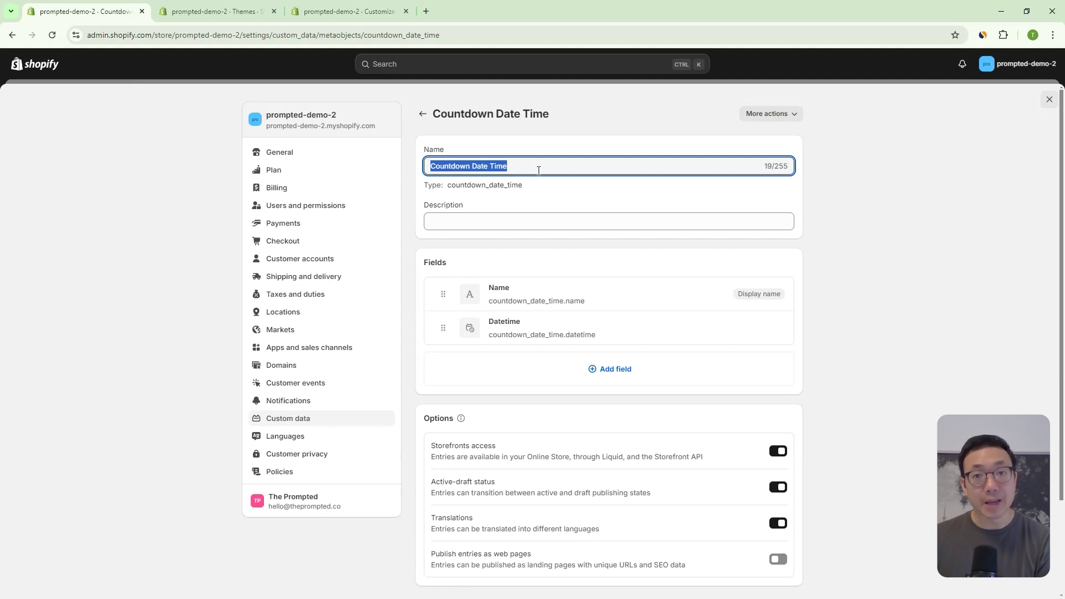
pyautogui.click(540, 168)
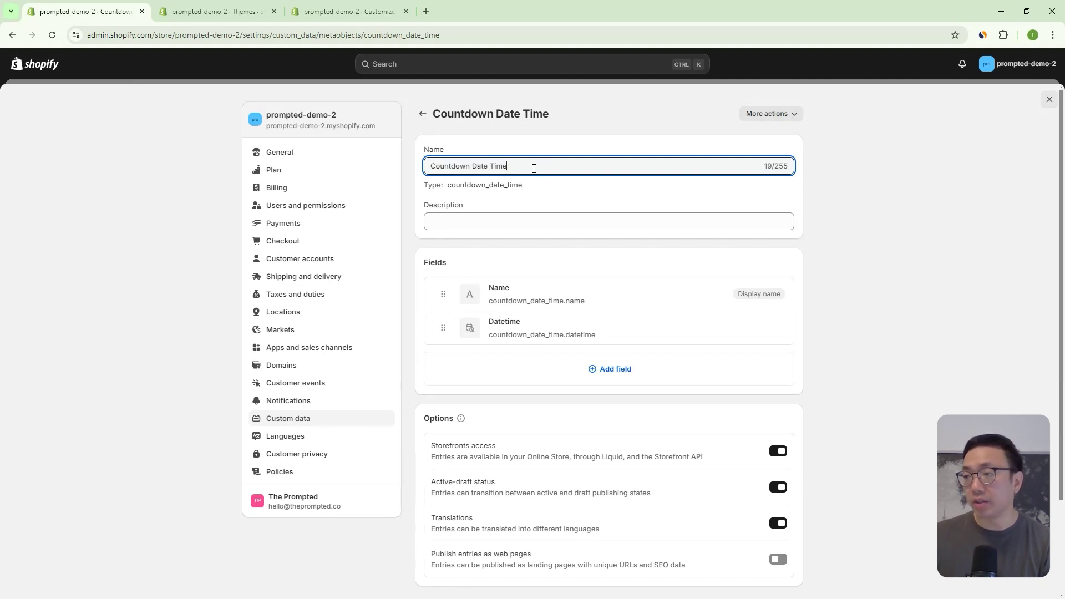
pyautogui.moveTo(526, 168); pyautogui.dragTo(409, 169)
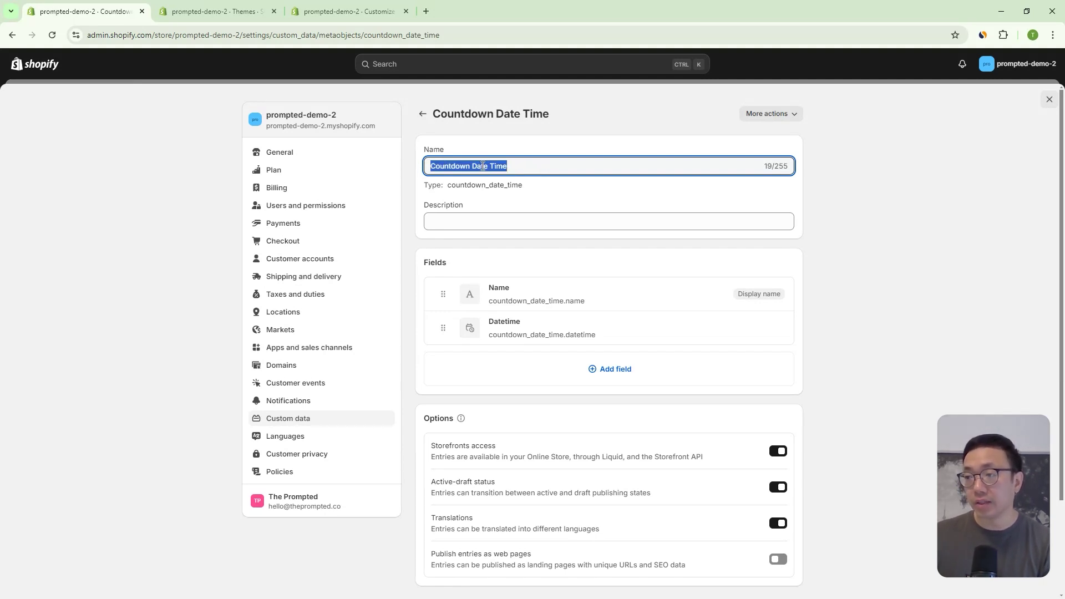
pyautogui.click(516, 166)
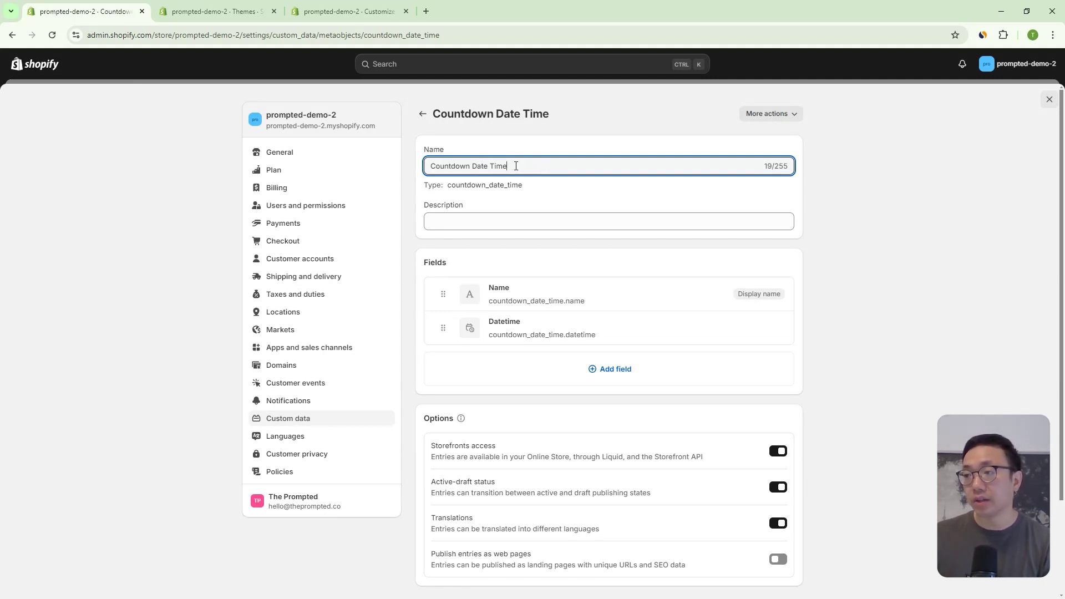
pyautogui.doubleClick(463, 188)
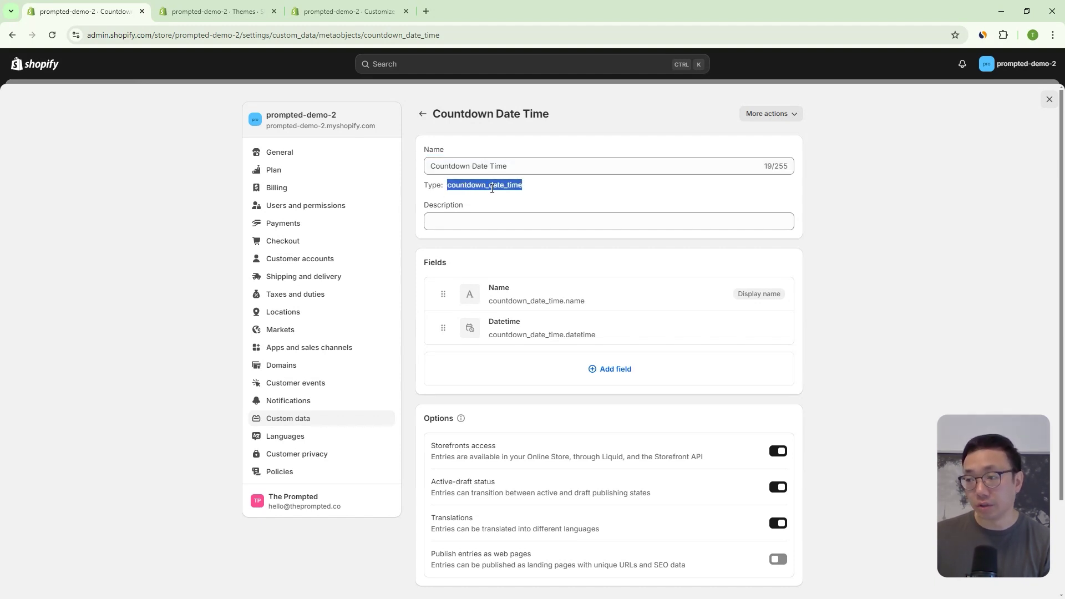
pyautogui.click(537, 164)
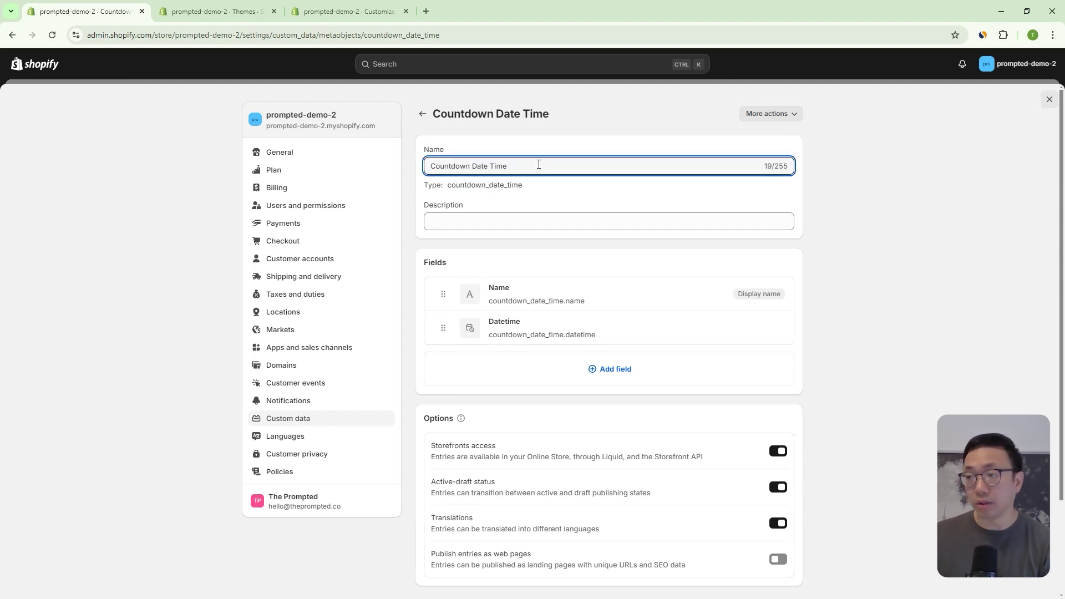
pyautogui.doubleClick(515, 187)
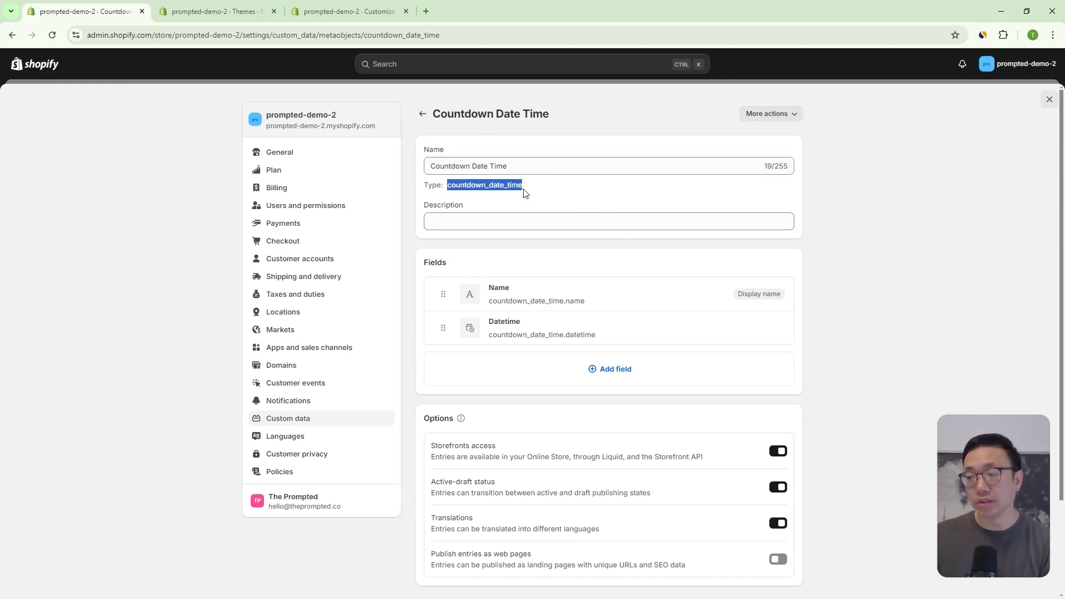
pyautogui.click(538, 168)
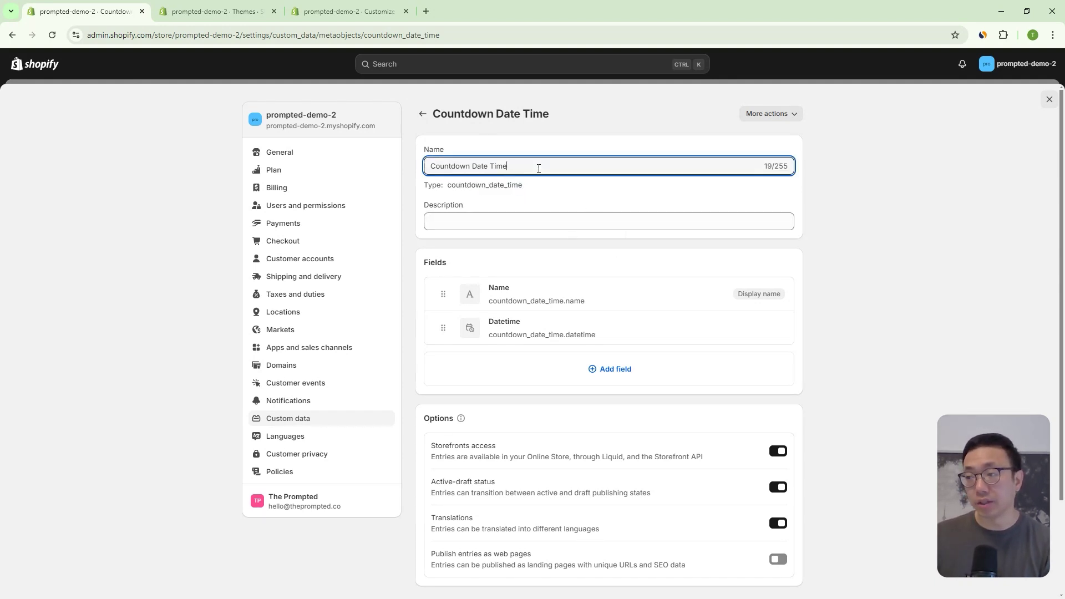
# Review the Name field's settings and close them unchanged
pyautogui.click(502, 304)
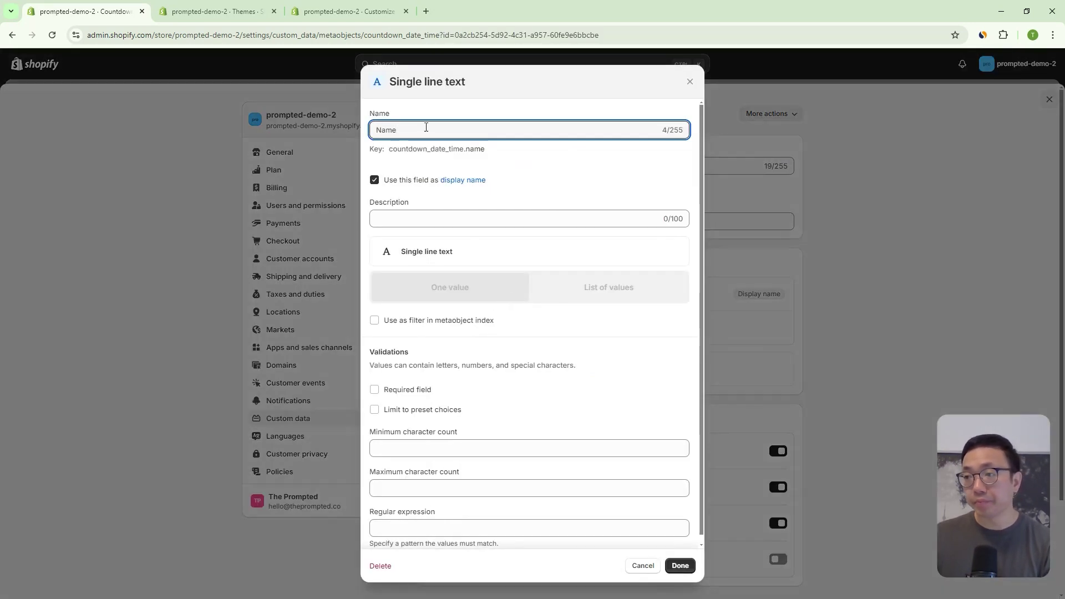
pyautogui.moveTo(428, 129); pyautogui.dragTo(363, 132)
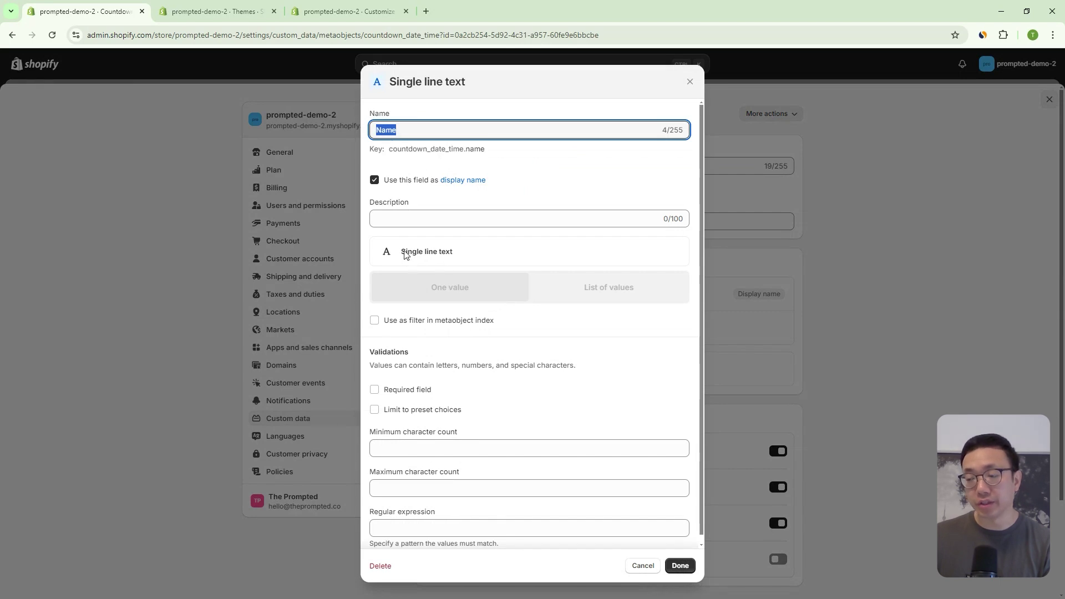
pyautogui.click(455, 255)
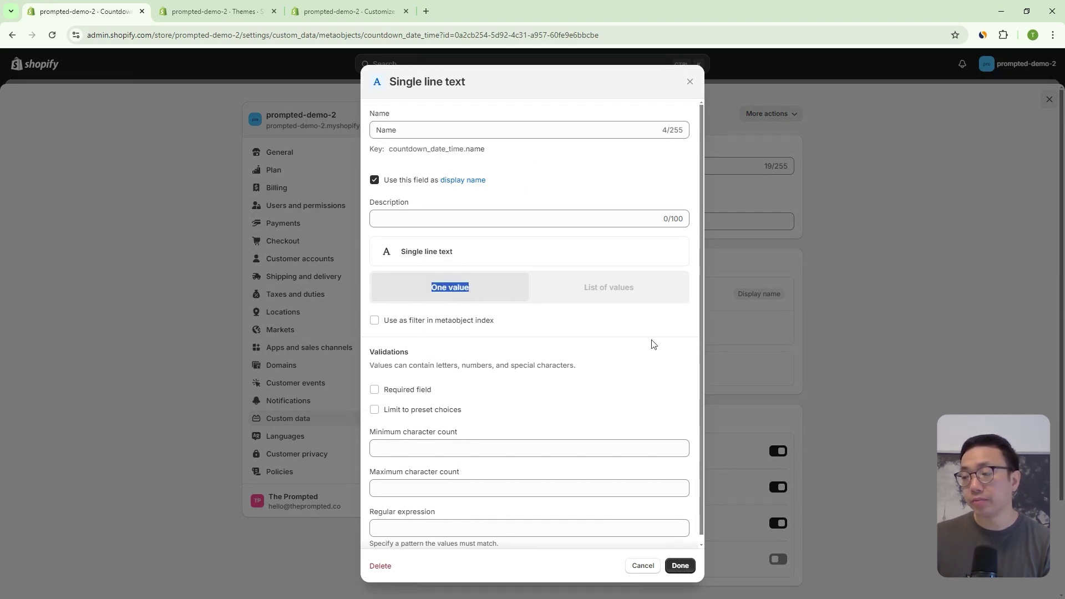
pyautogui.click(680, 565)
# Review the Datetime field unchanged, then leave Settings for the entries list
pyautogui.click(541, 331)
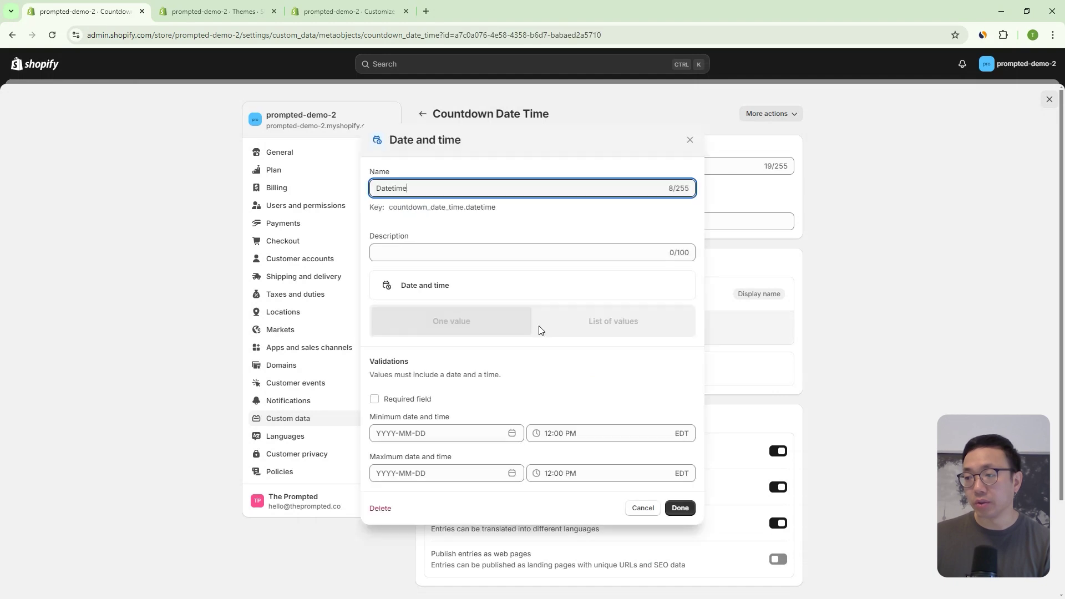
pyautogui.doubleClick(385, 191)
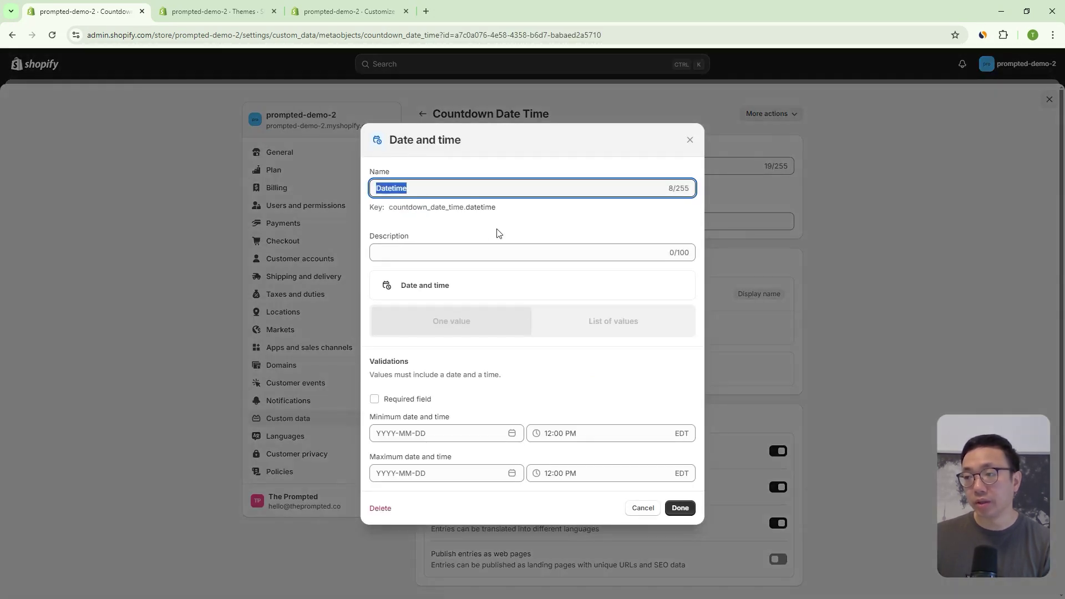
pyautogui.click(403, 290)
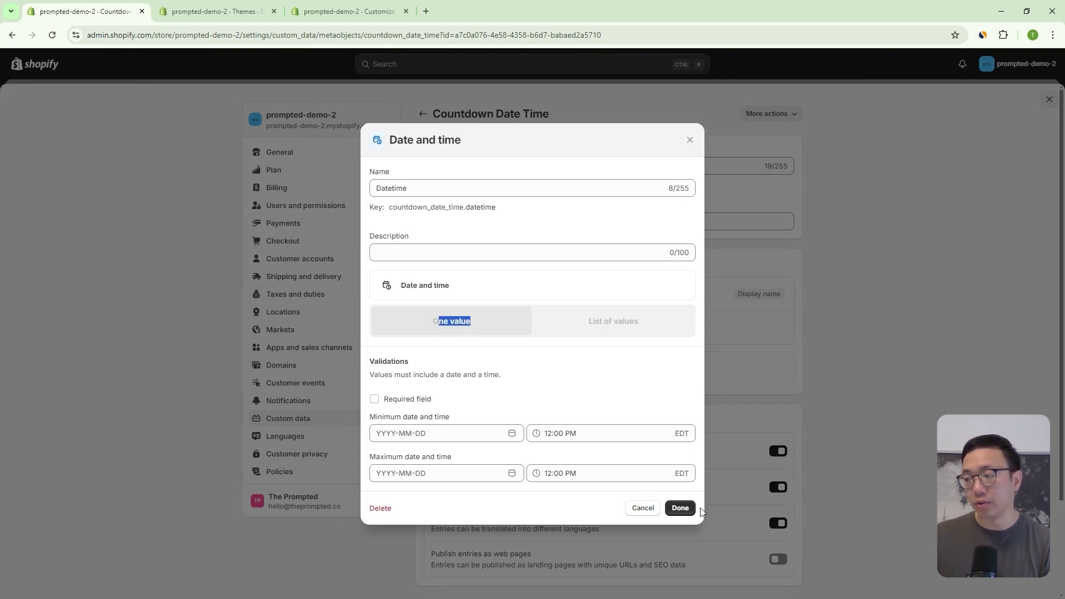
pyautogui.click(680, 507)
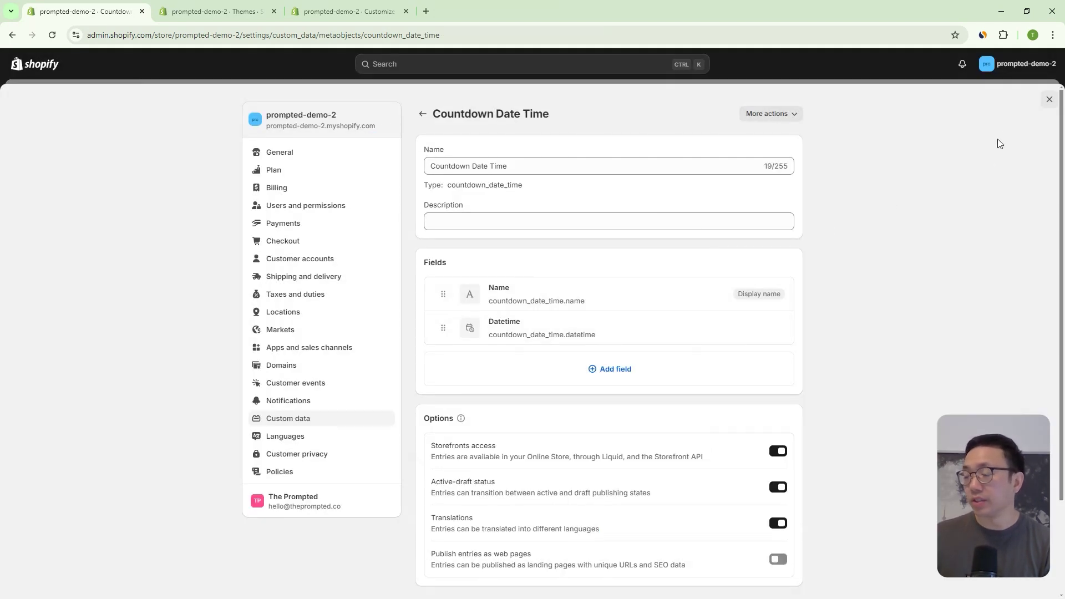
pyautogui.click(1049, 100)
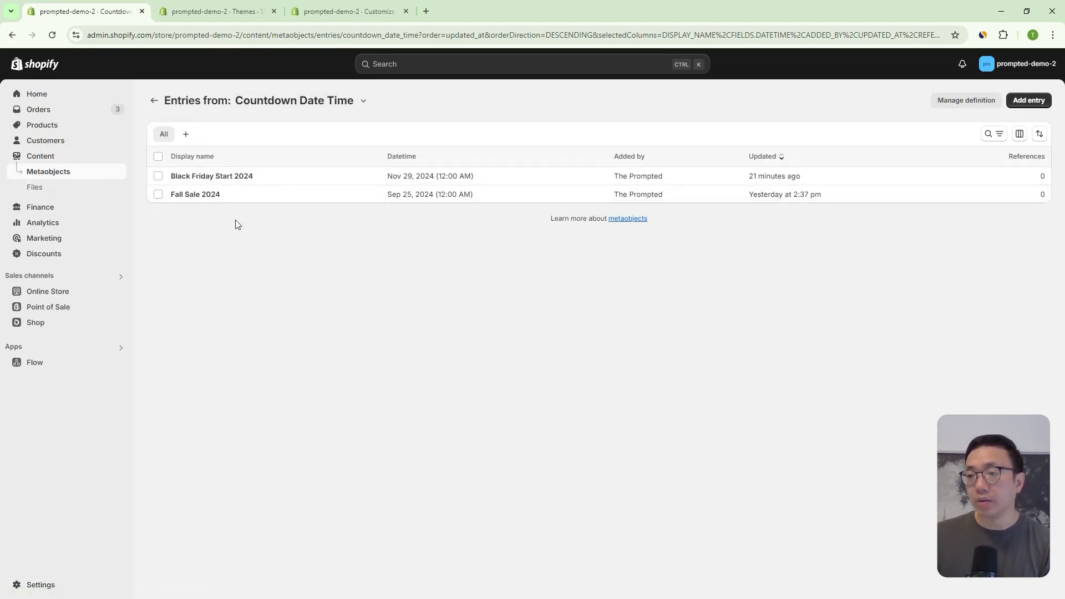
# Add a new entry named 'Halloween Sale' dated November 1, 2024
pyautogui.click(1029, 100)
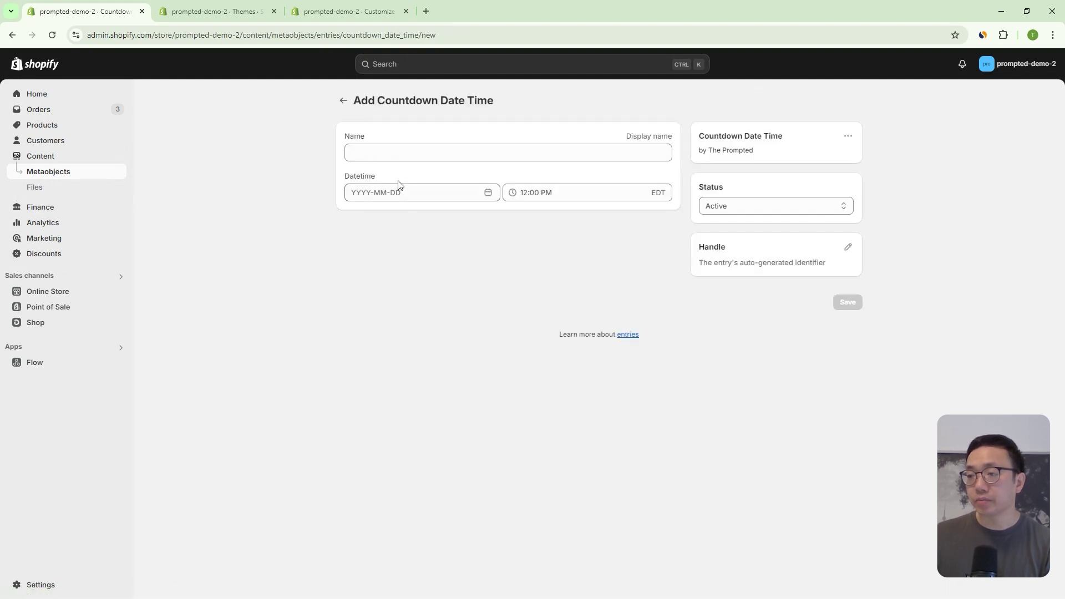
pyautogui.click(397, 152)
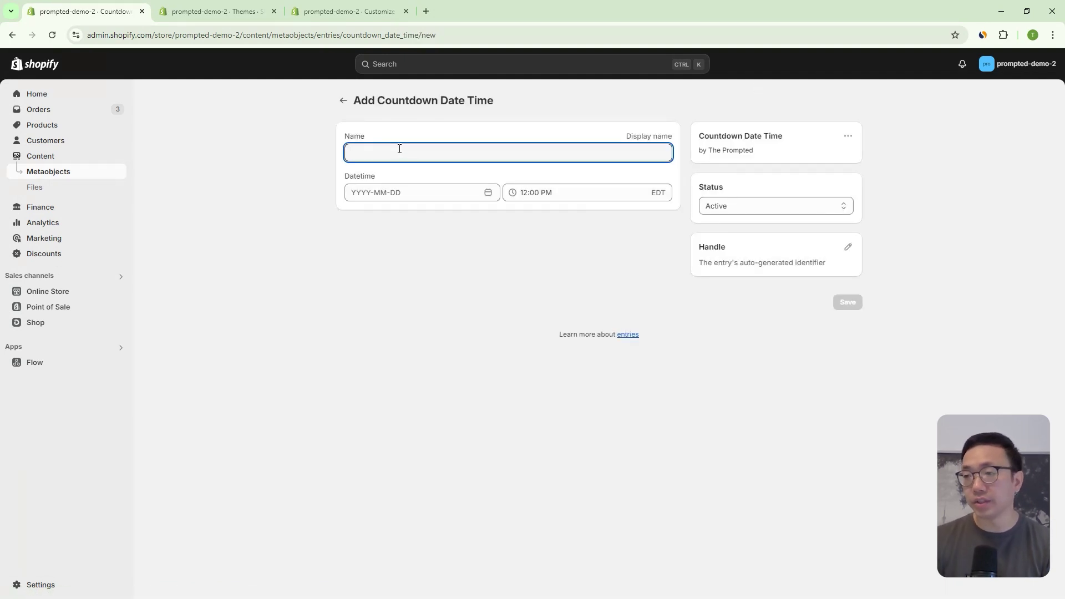
pyautogui.write('Halloween')
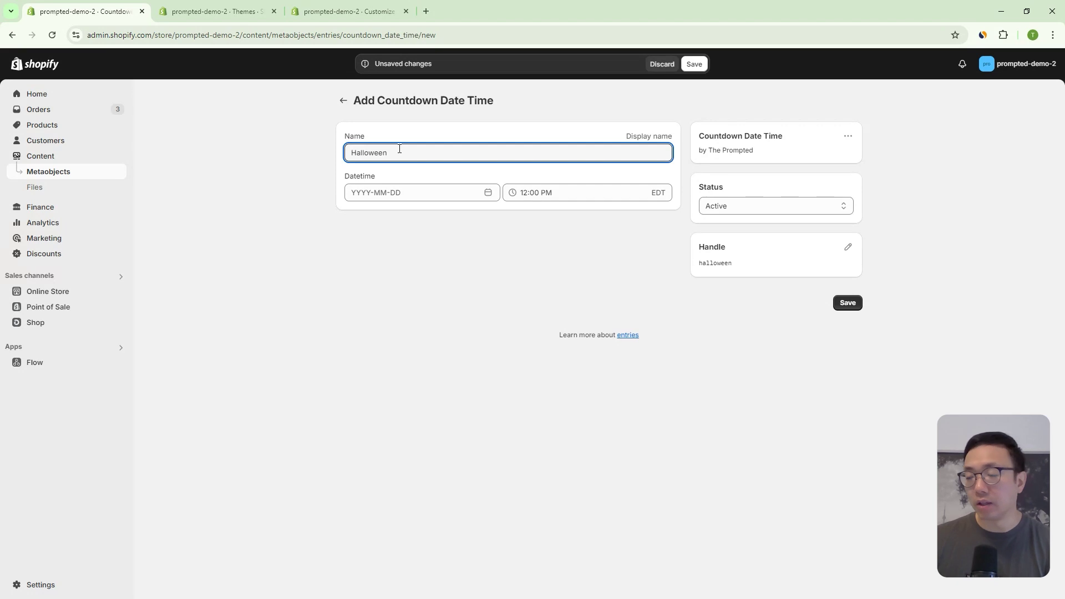
pyautogui.write(' Sale')
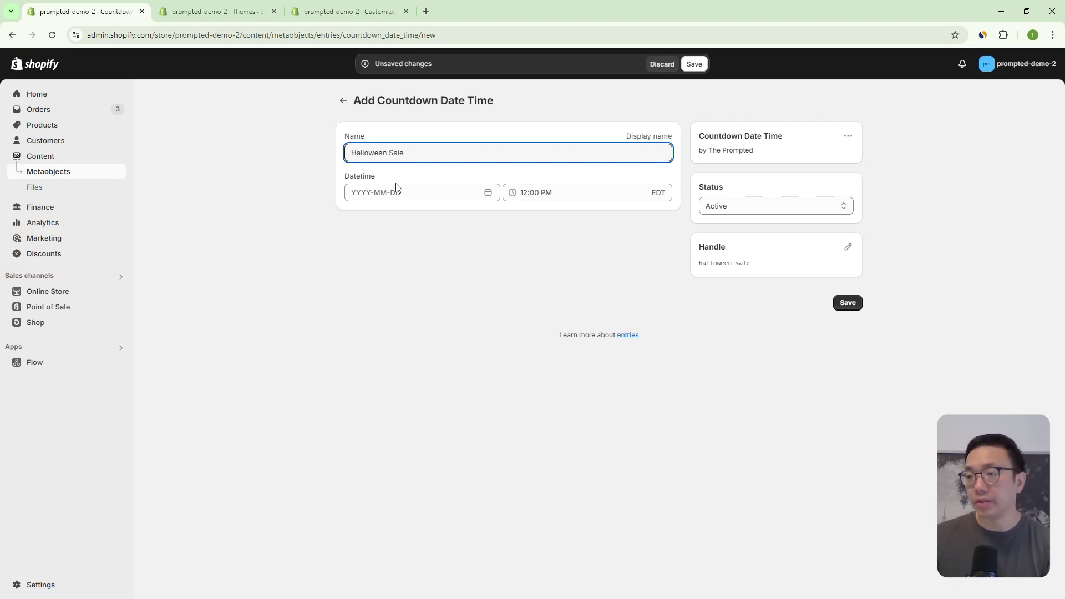
pyautogui.click(398, 190)
pyautogui.click(469, 216)
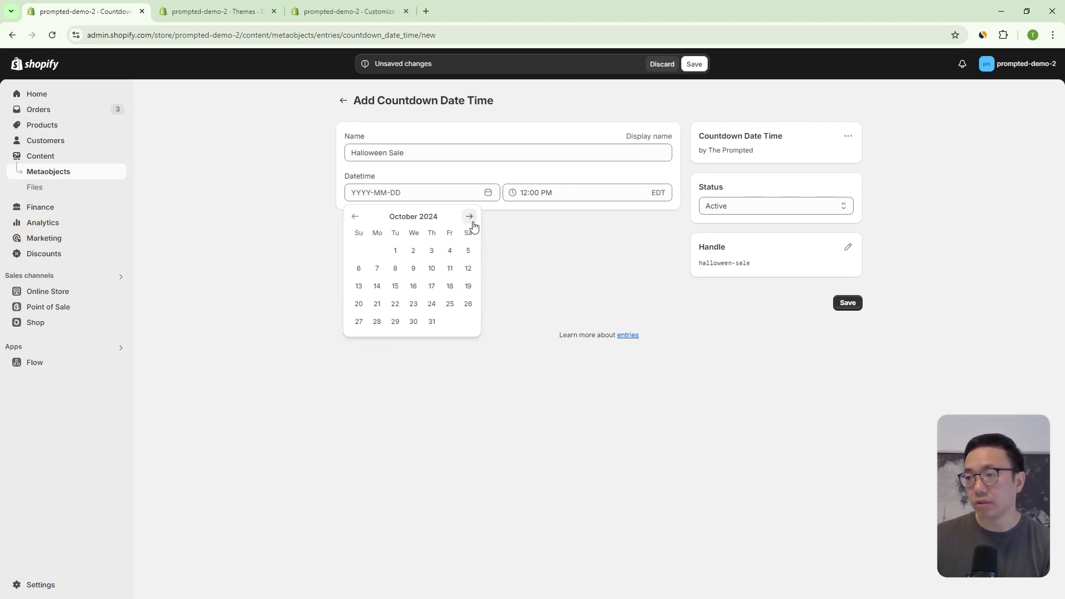
pyautogui.click(468, 216)
pyautogui.click(450, 251)
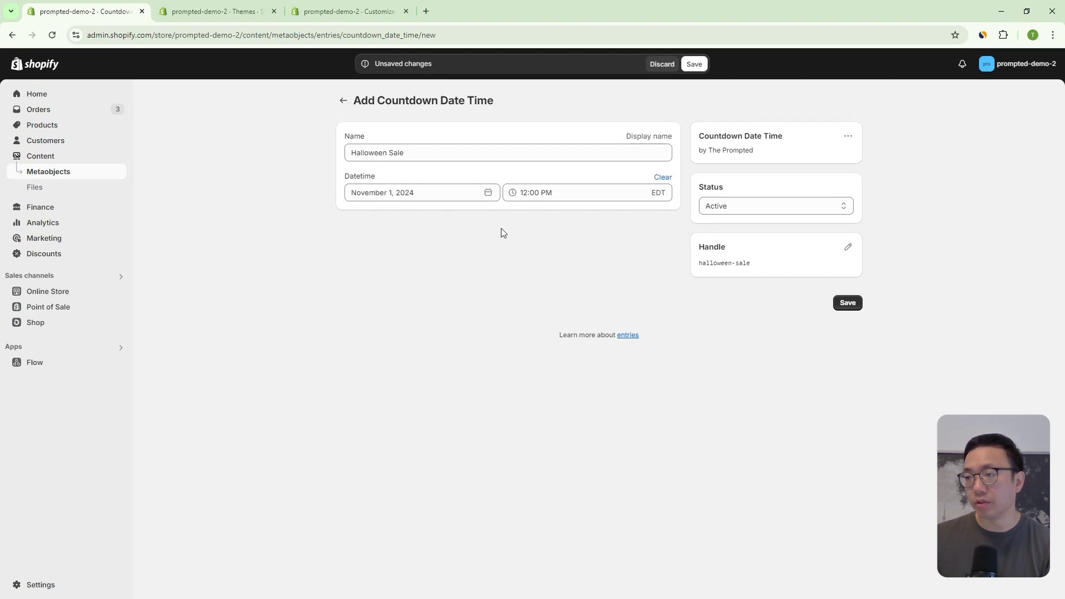
# Set its time to 12:00 AM and save the entry
pyautogui.click(533, 194)
pyautogui.click(540, 212)
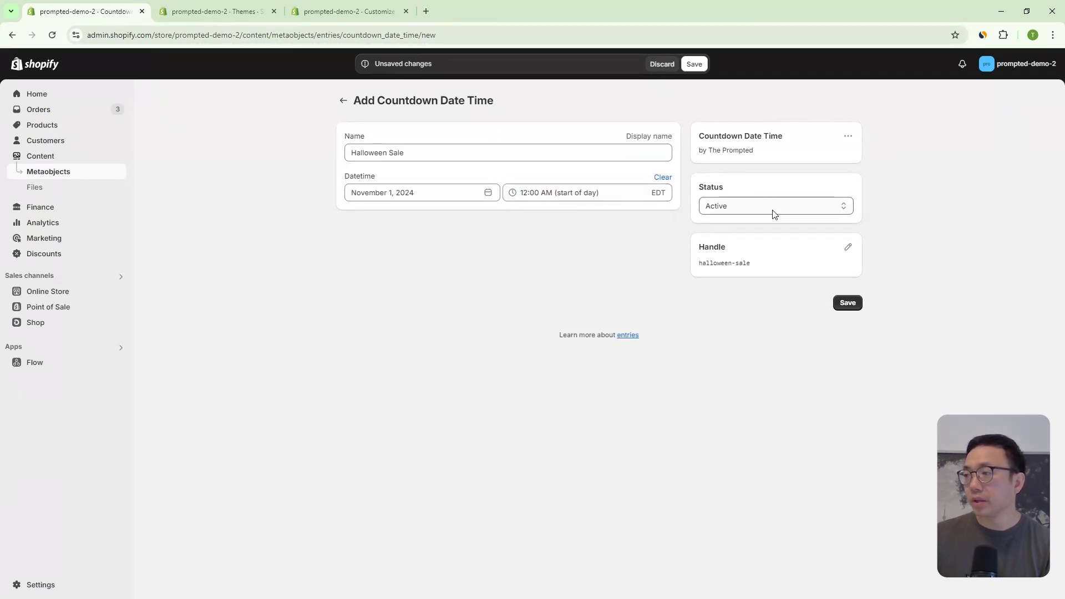
pyautogui.click(837, 303)
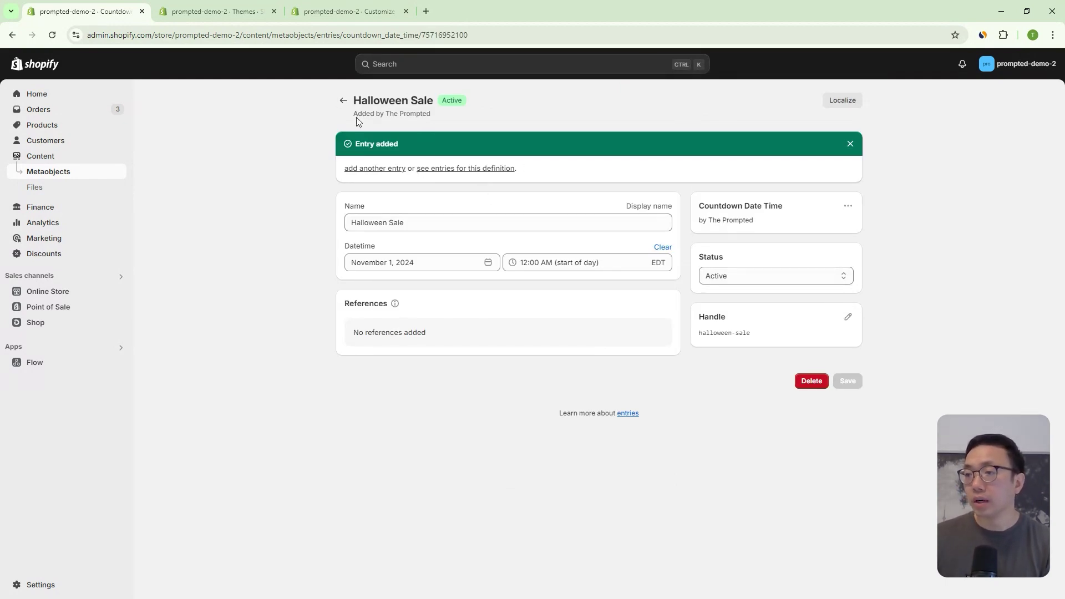
pyautogui.click(233, 18)
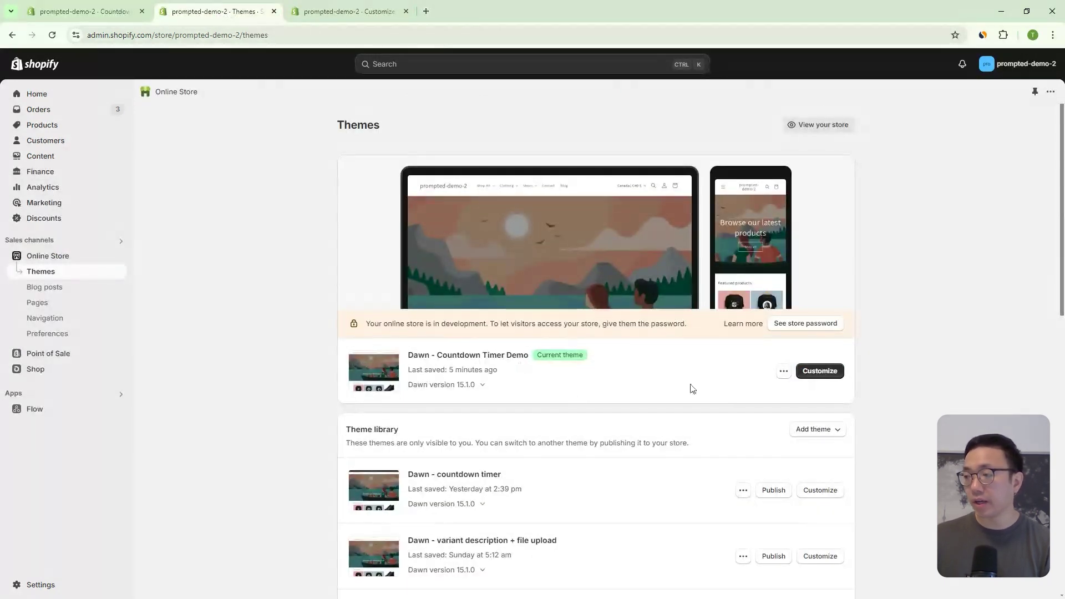
# Open the actions menu for the current Dawn - Countdown Timer Demo theme
pyautogui.click(783, 370)
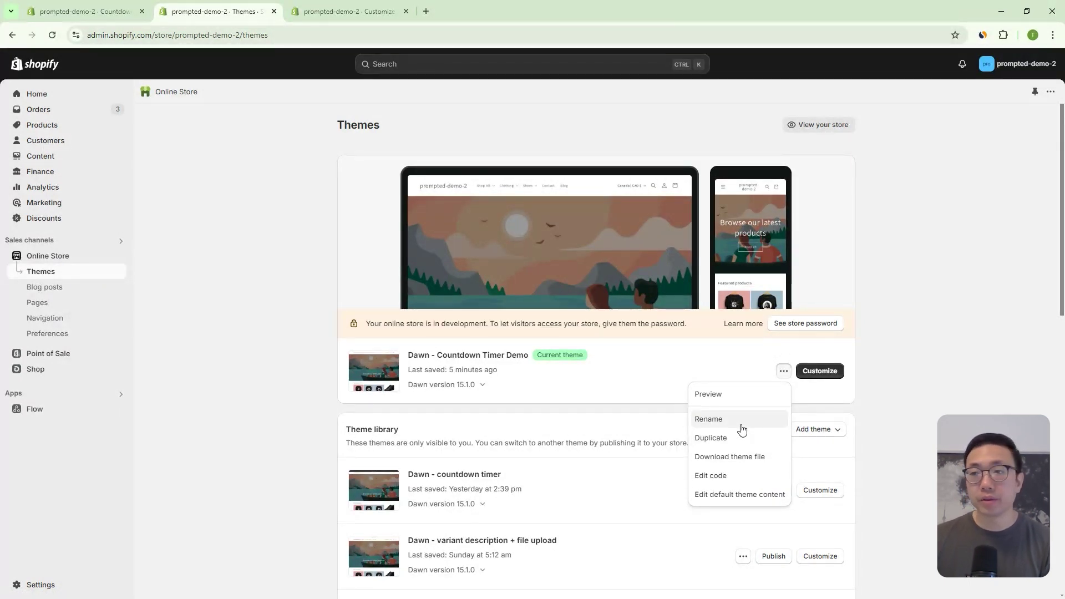
pyautogui.click(729, 478)
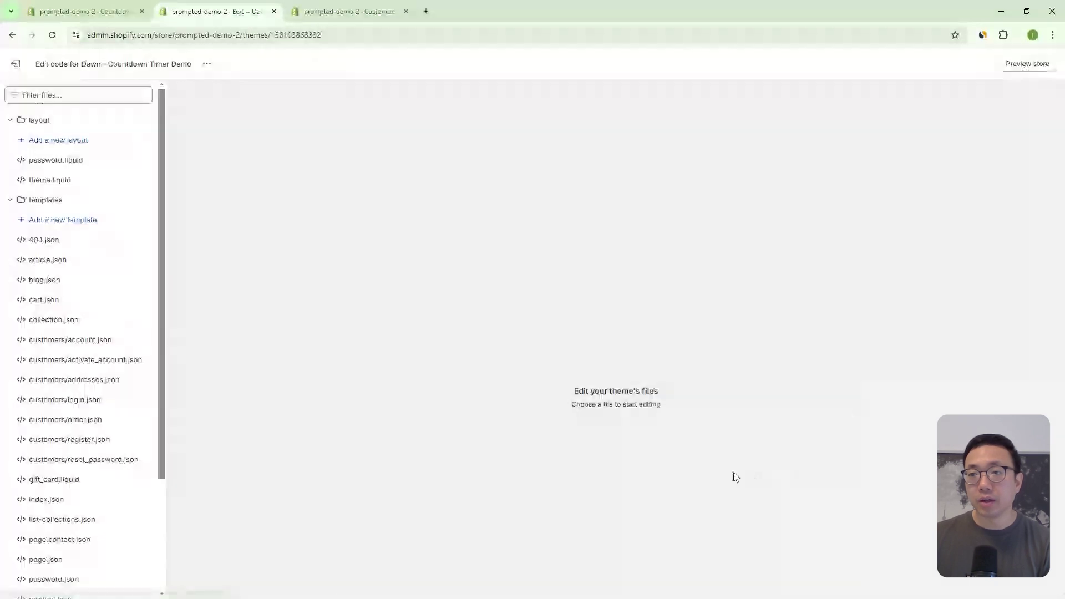
pyautogui.click(341, 12)
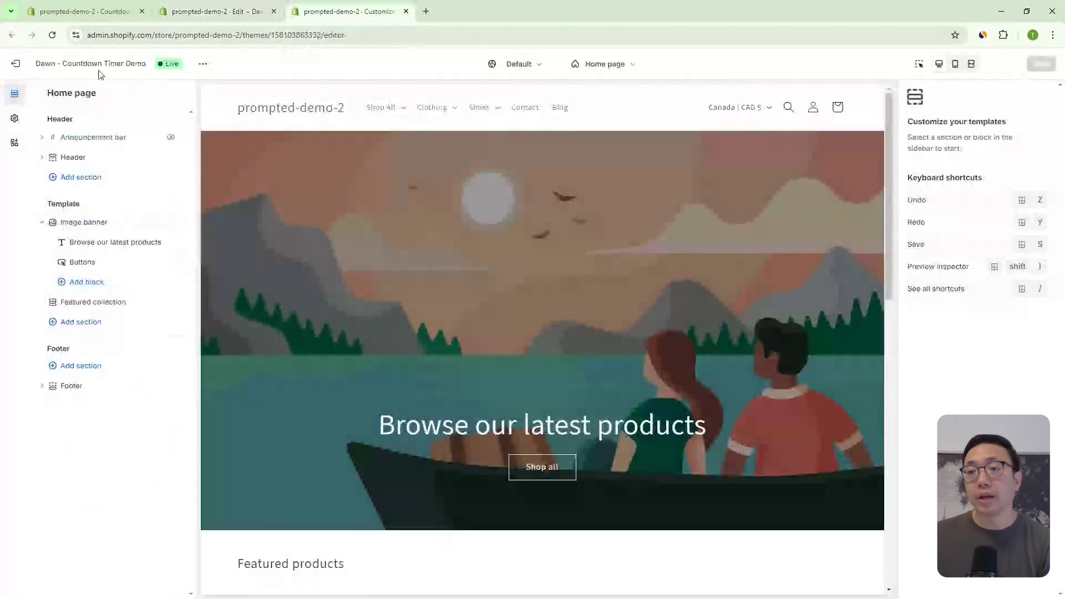
pyautogui.click(78, 178)
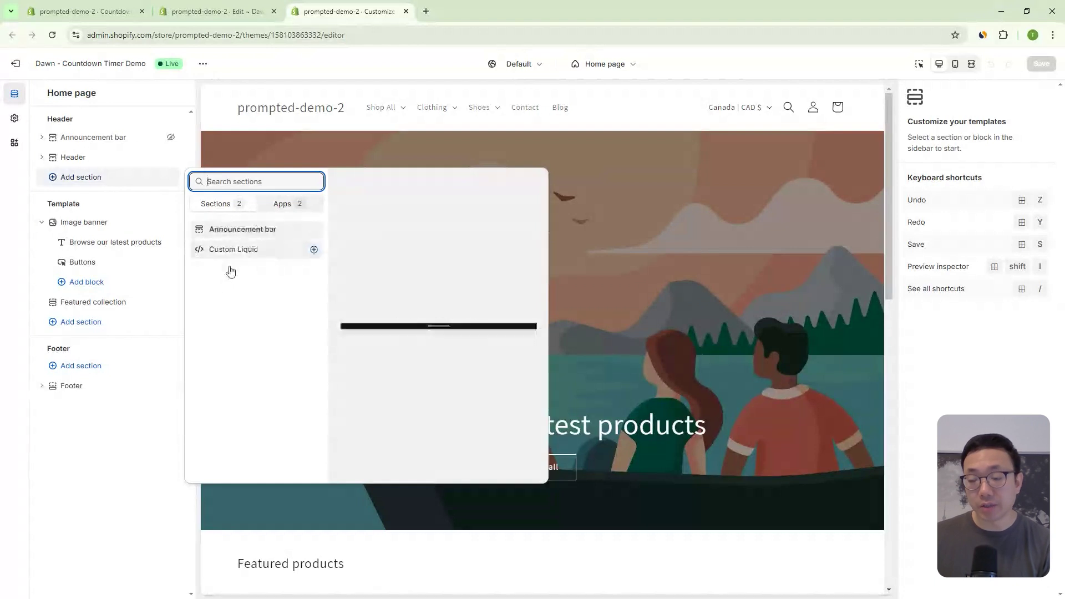
pyautogui.click(265, 77)
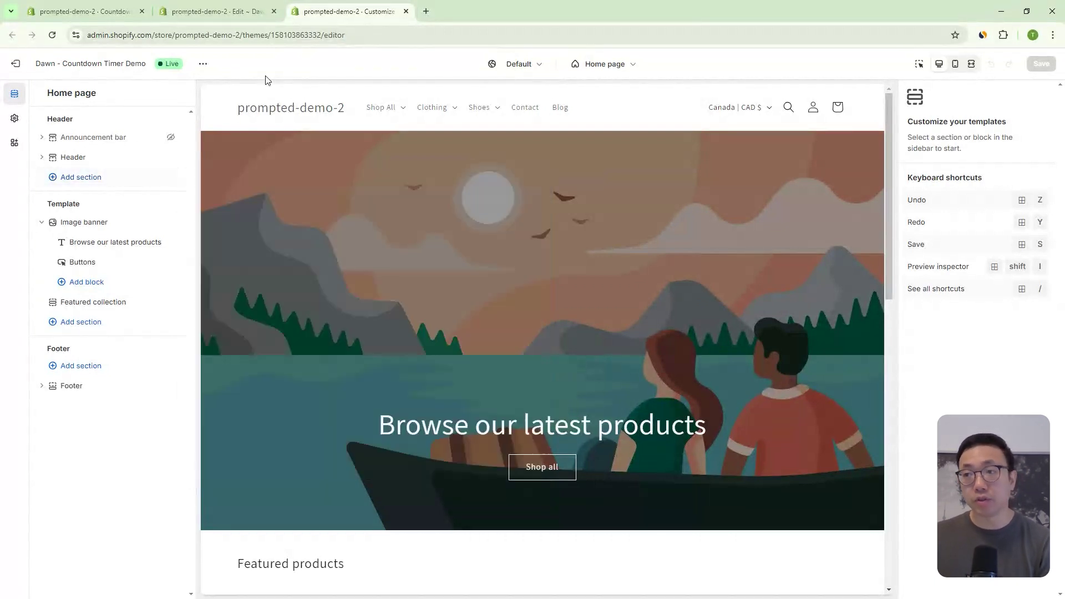
pyautogui.click(241, 13)
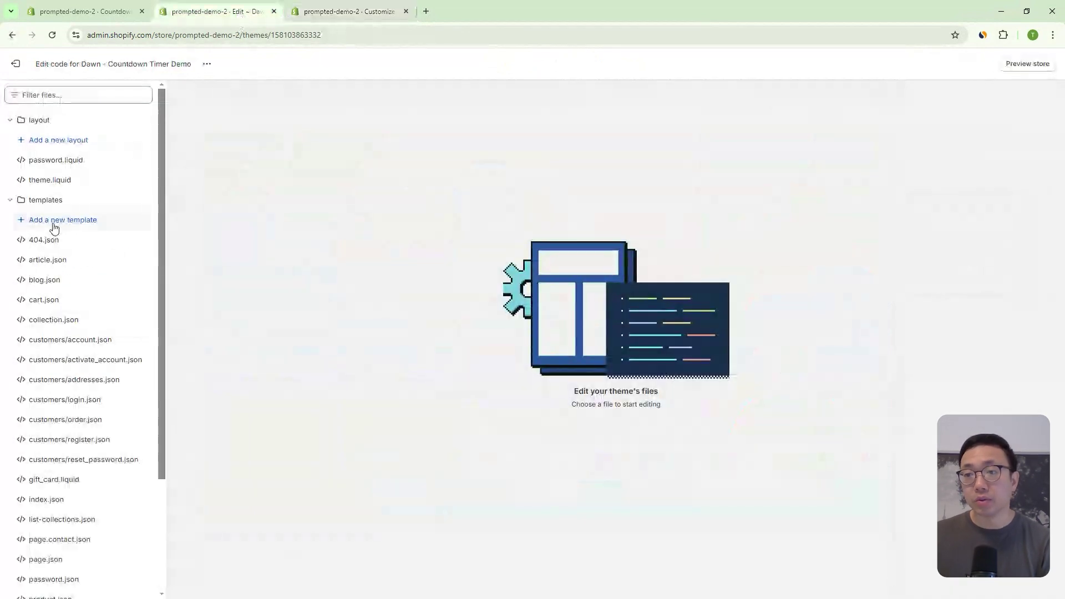
# Create a new section file named 'announcement-bar-countdown' in the sections folder
pyautogui.click(36, 200)
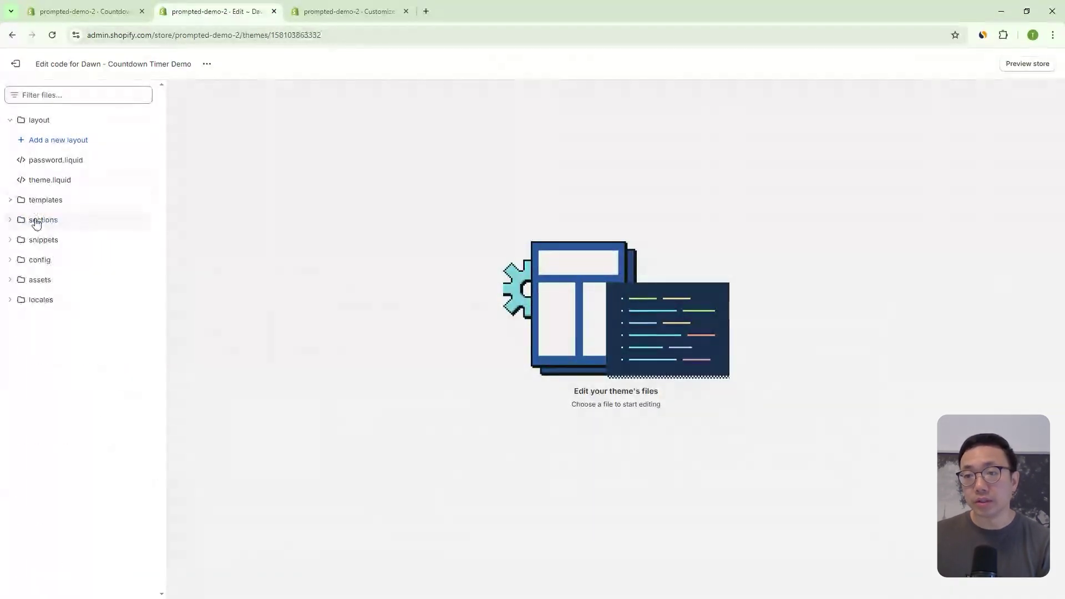
pyautogui.click(37, 221)
pyautogui.click(56, 240)
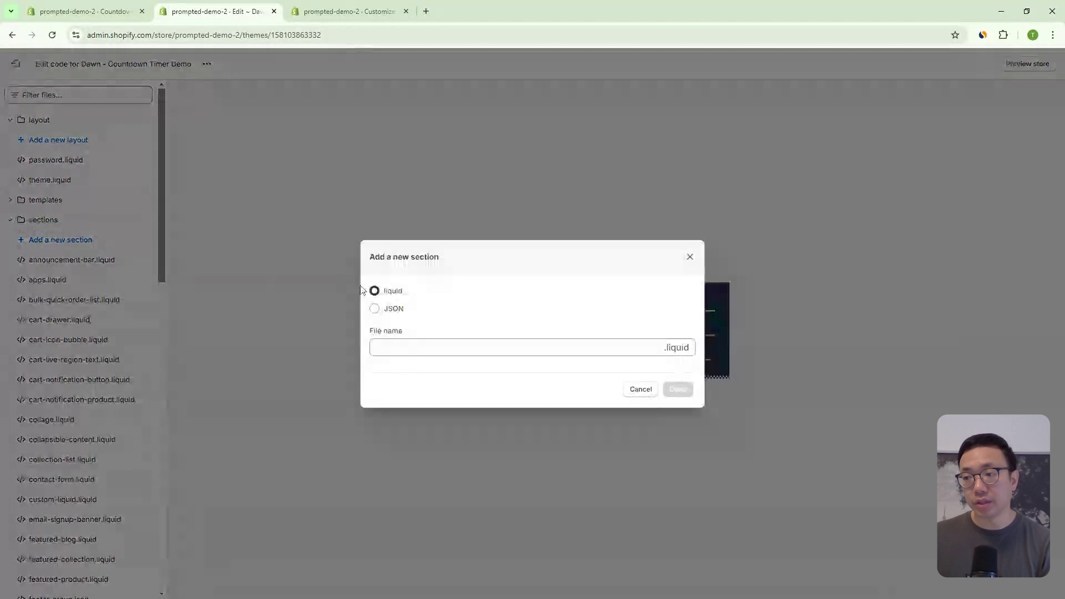
pyautogui.click(398, 348)
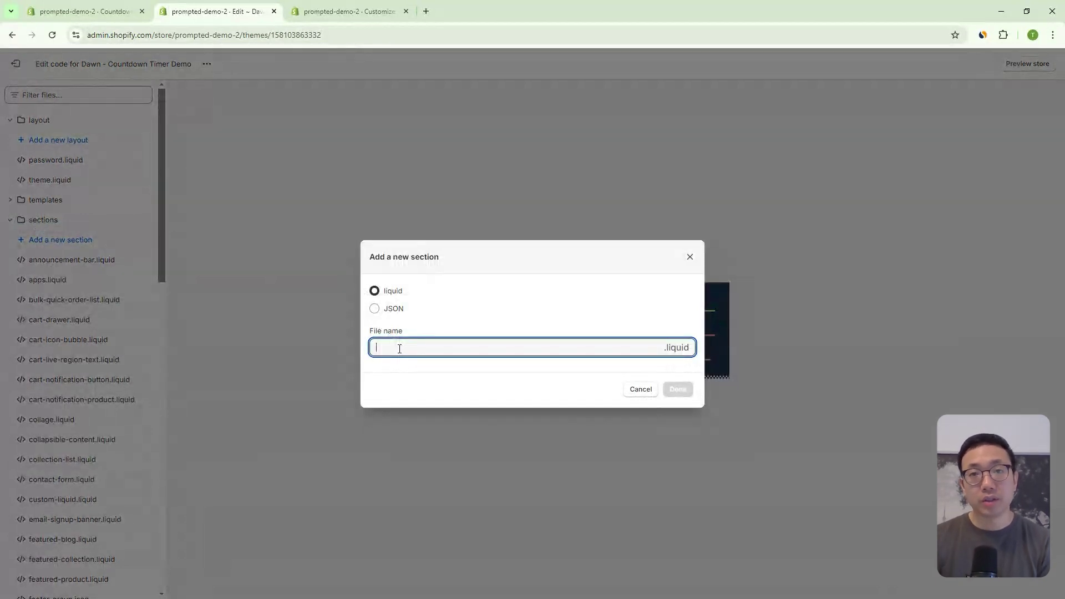
pyautogui.write('announcement-bar')
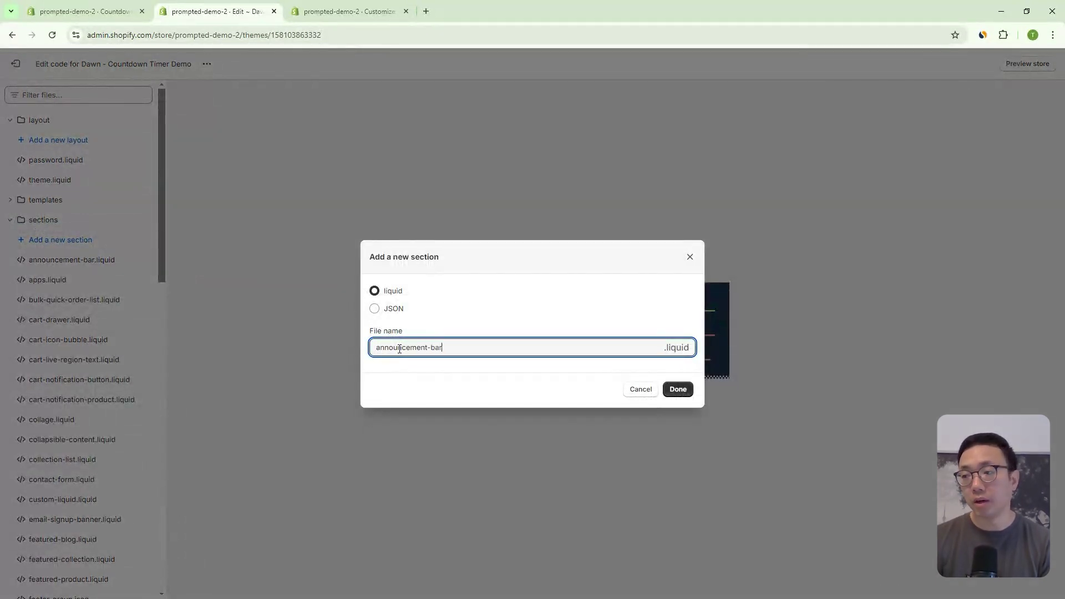
pyautogui.write('-countdown')
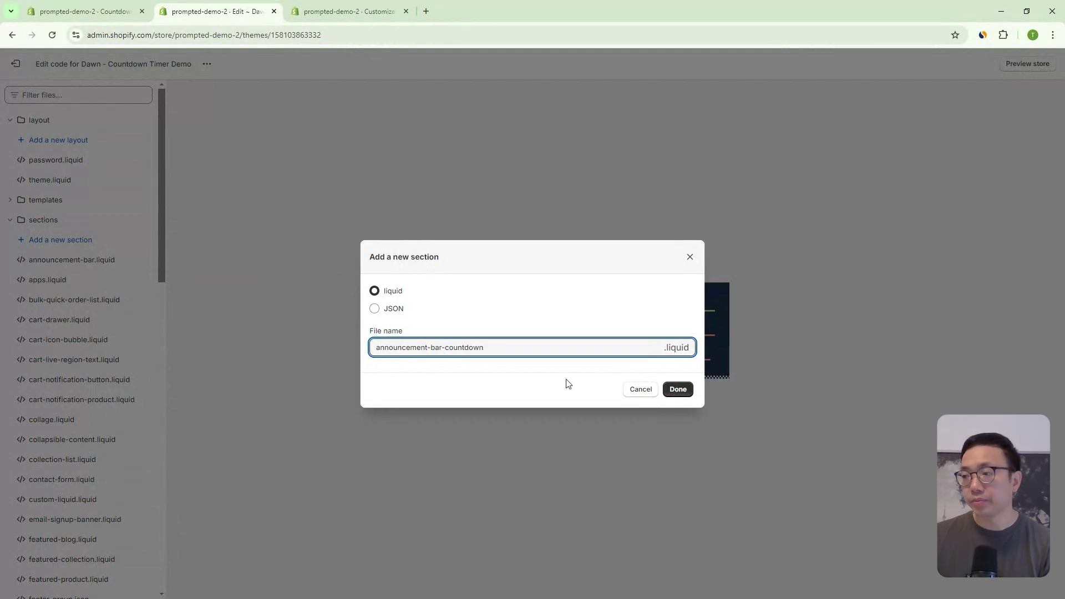
pyautogui.click(687, 392)
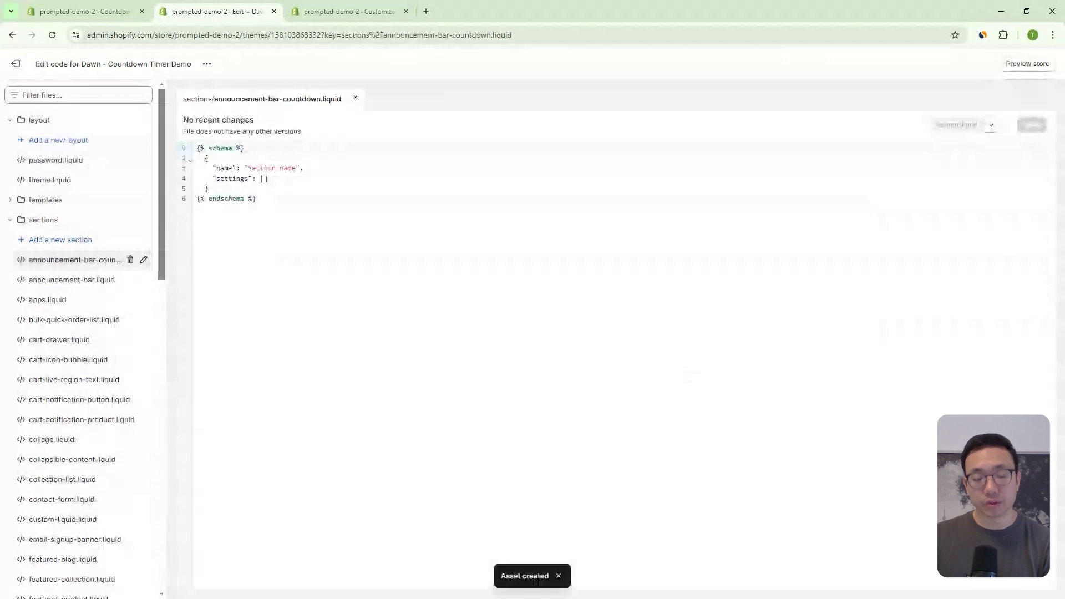
# Replace the starter code with the pasted countdown code and save the file
pyautogui.click(347, 218)
pyautogui.hotkey('ctrl', 'a')
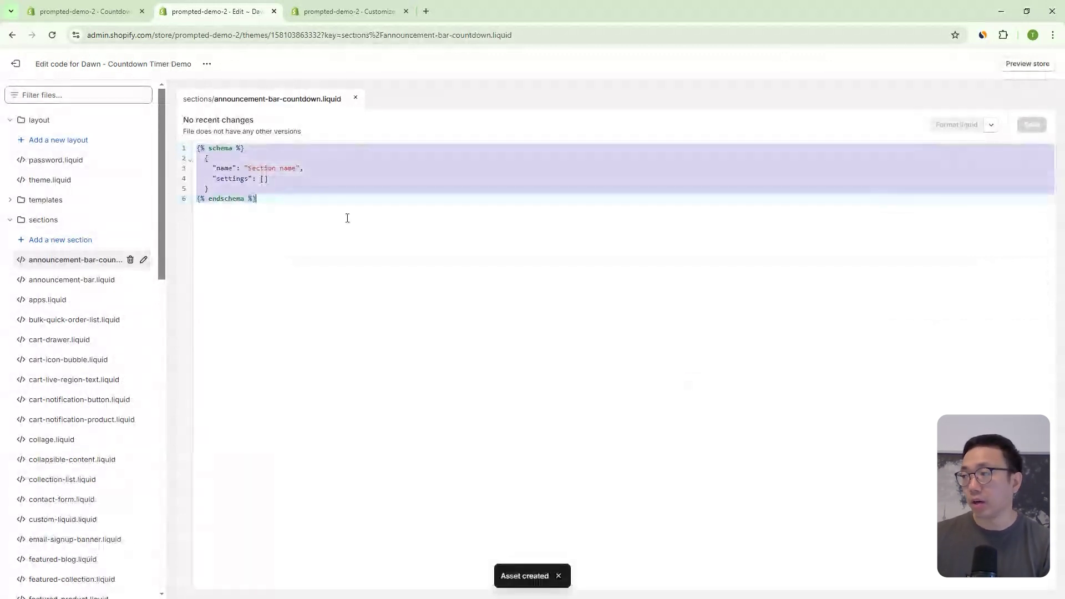
pyautogui.hotkey('ctrl', 'v')
pyautogui.hotkey('ctrl', 's')
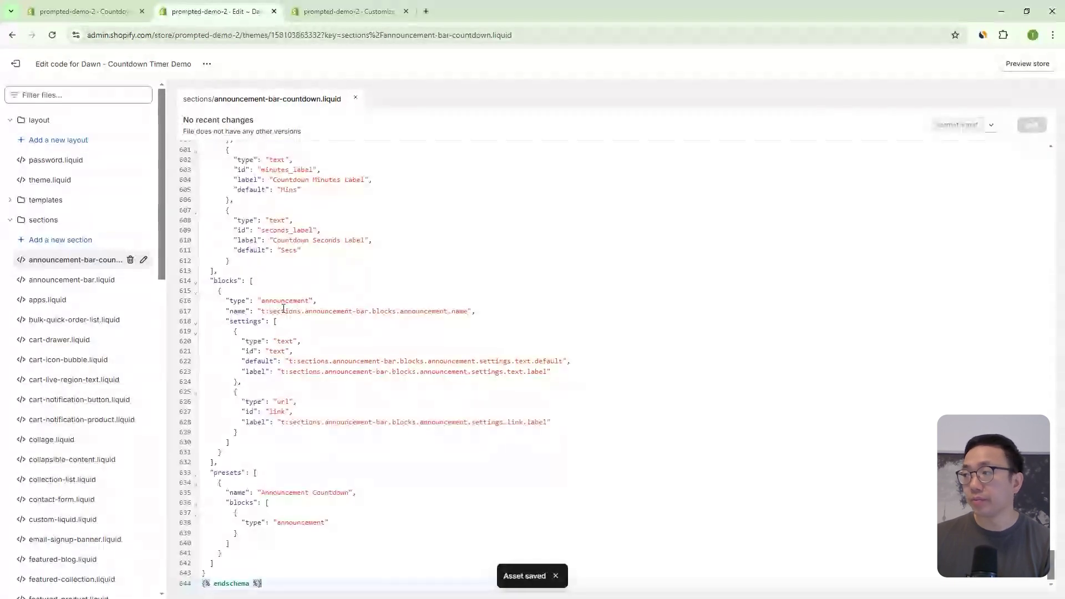
pyautogui.click(371, 16)
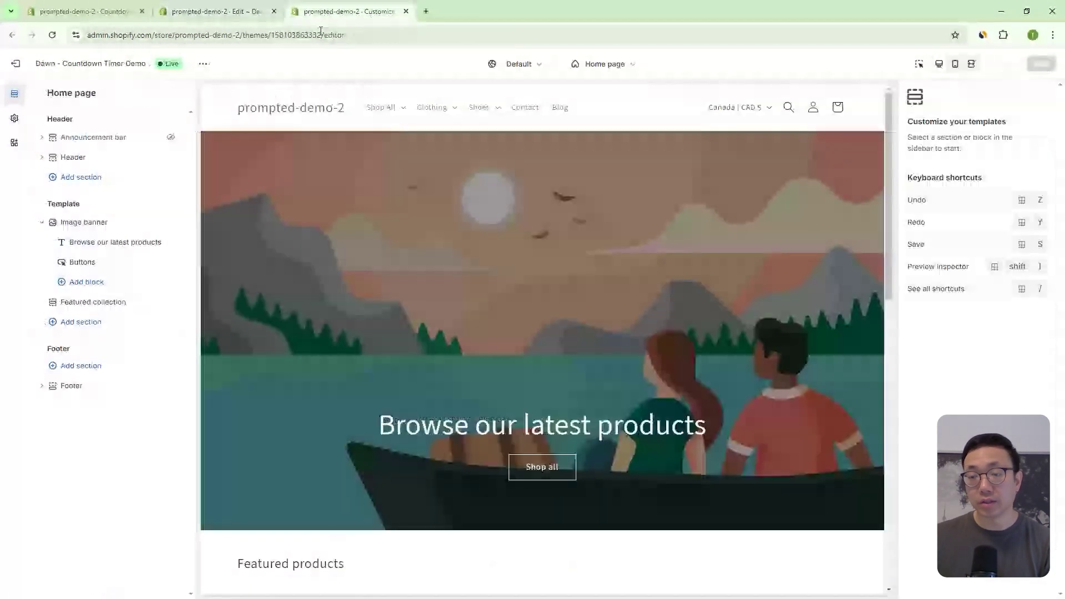
# Add the Announcement Countdown section to the header above the announcement bar
pyautogui.click(52, 35)
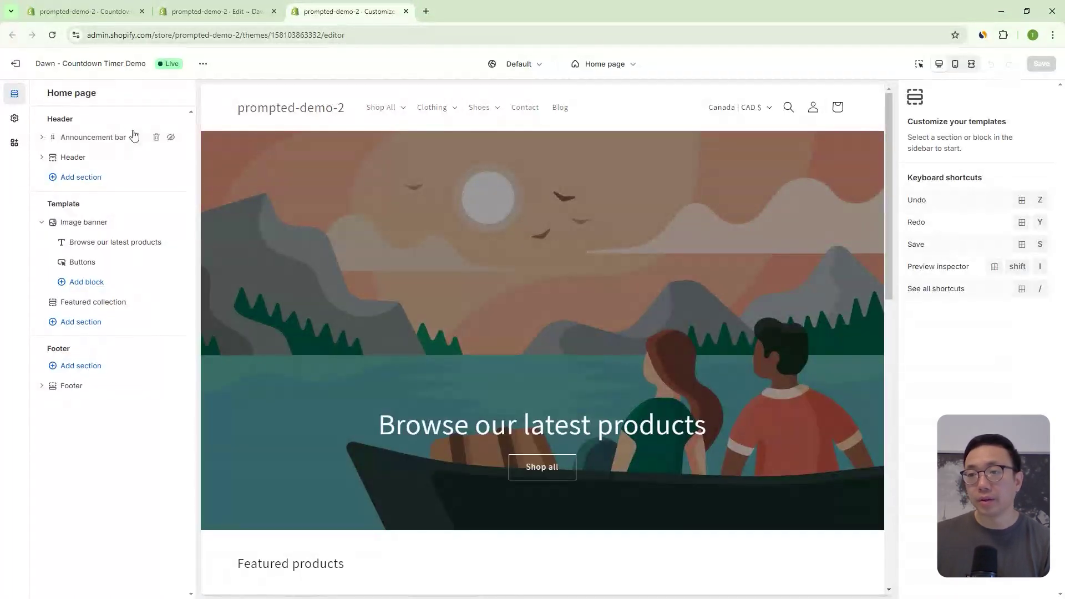
pyautogui.click(83, 182)
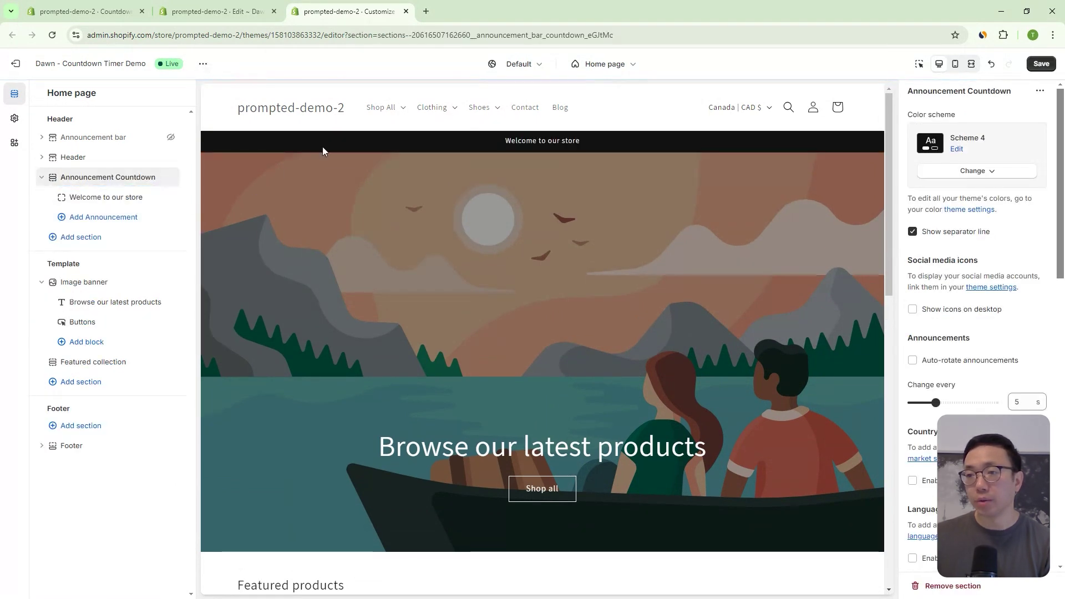
pyautogui.moveTo(51, 178); pyautogui.dragTo(52, 136)
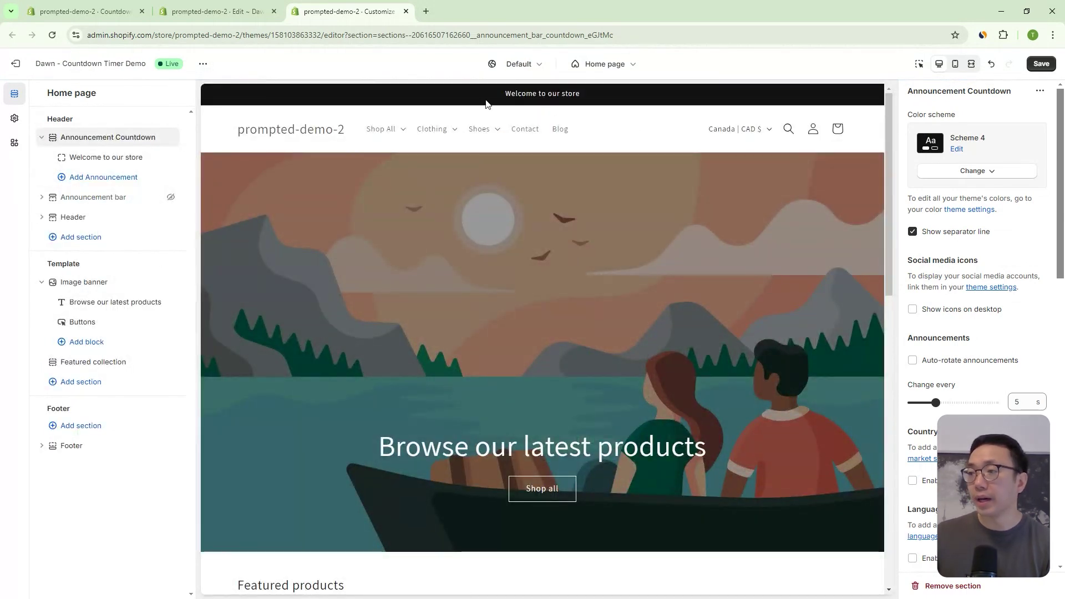
# Enable Show countdown timer and select the metaobject handle field
pyautogui.scroll(-3, 993, 250)
pyautogui.scroll(3, 989, 275)
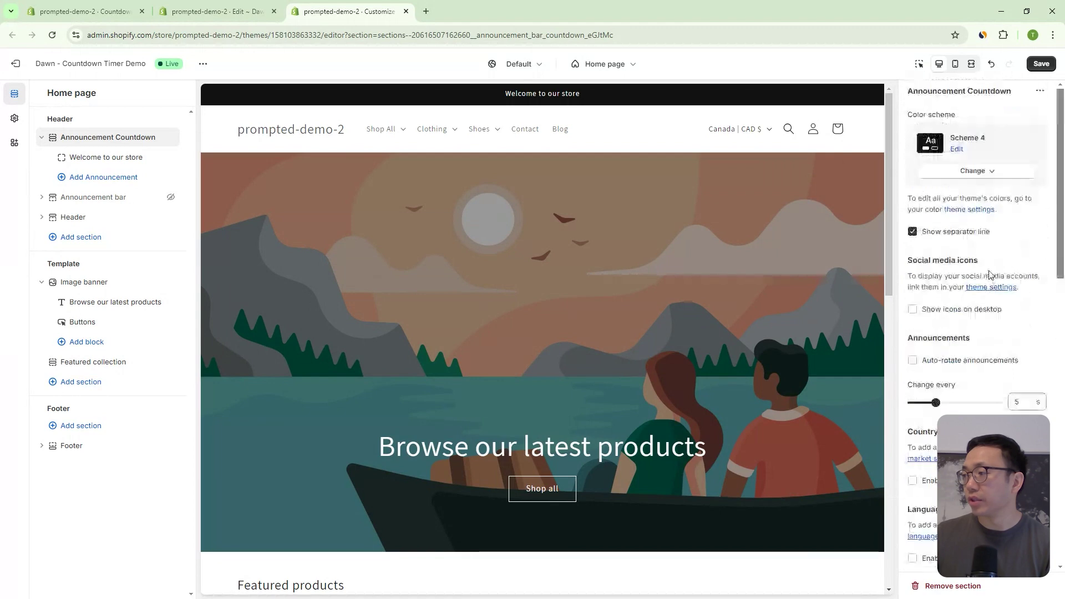
pyautogui.scroll(-10, 990, 274)
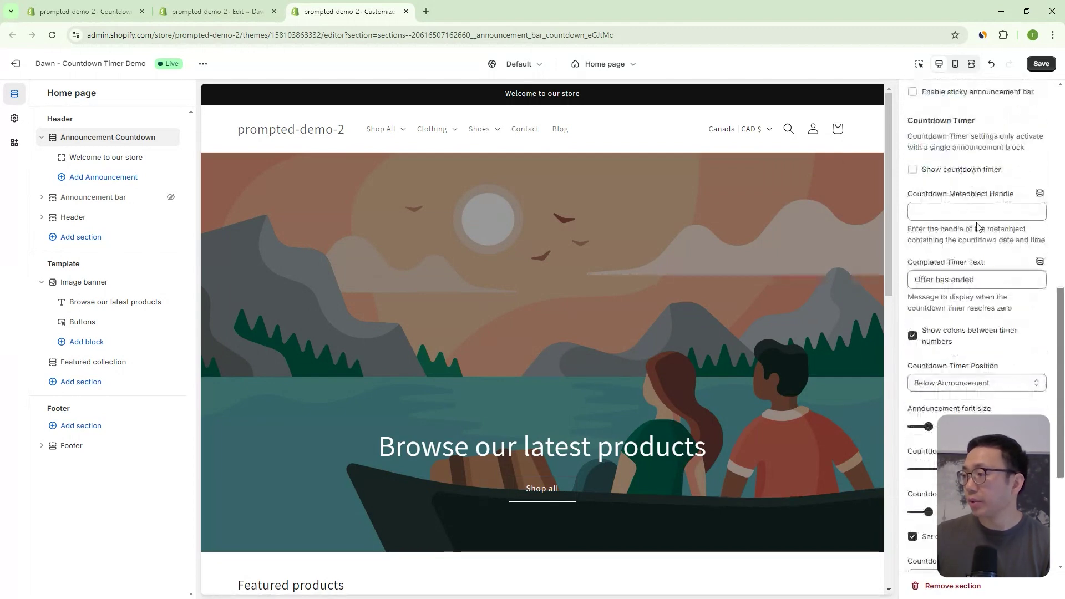
pyautogui.scroll(2, 988, 159)
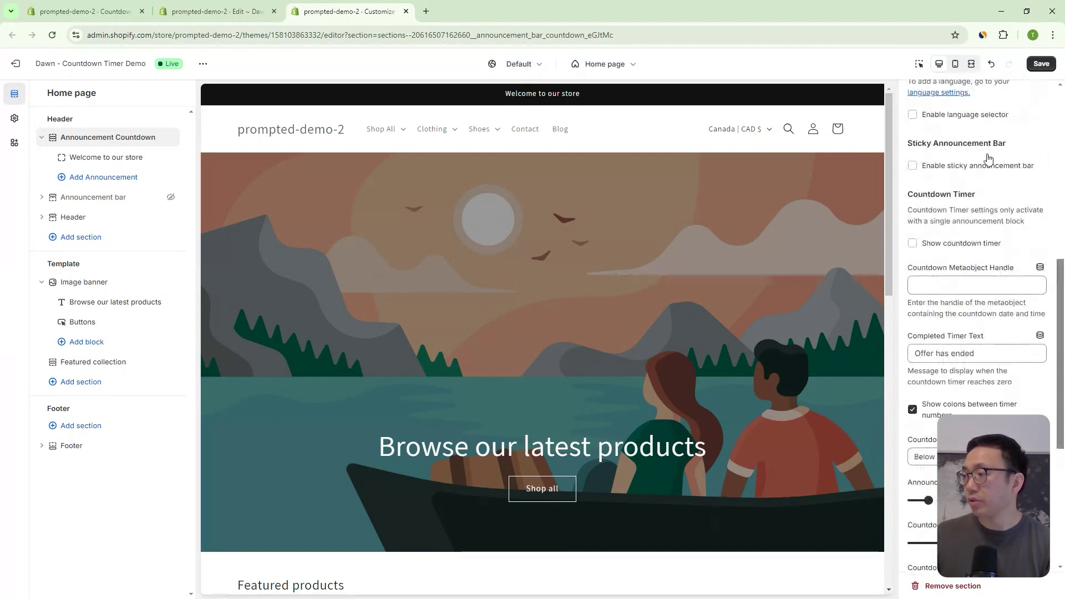
pyautogui.click(912, 243)
pyautogui.click(954, 284)
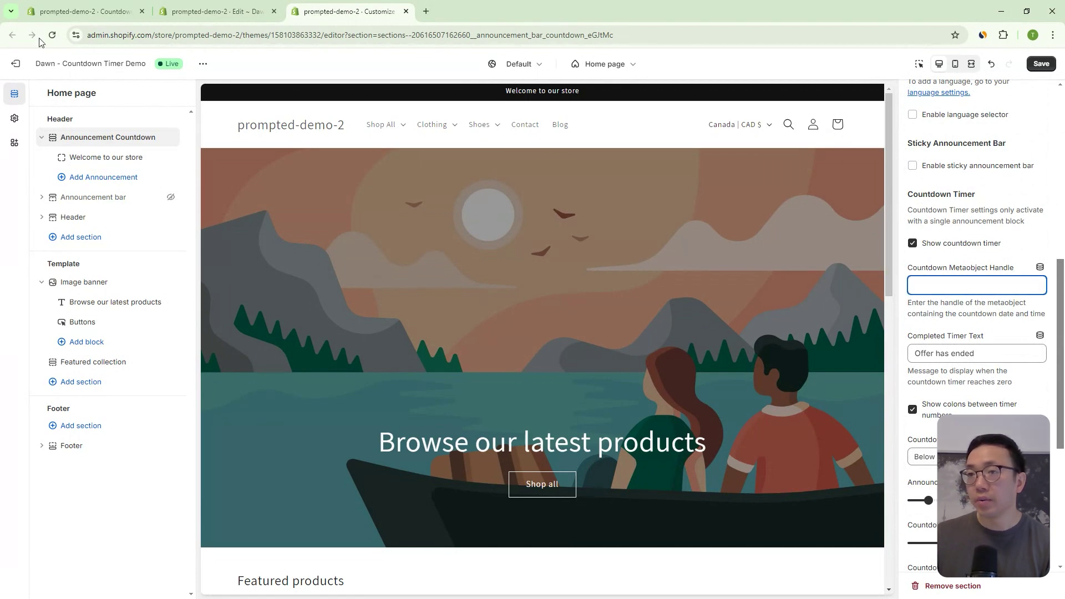
pyautogui.click(78, 12)
# Copy the halloween-sale handle into Countdown Metaobject Handle and save the theme
pyautogui.moveTo(717, 340)
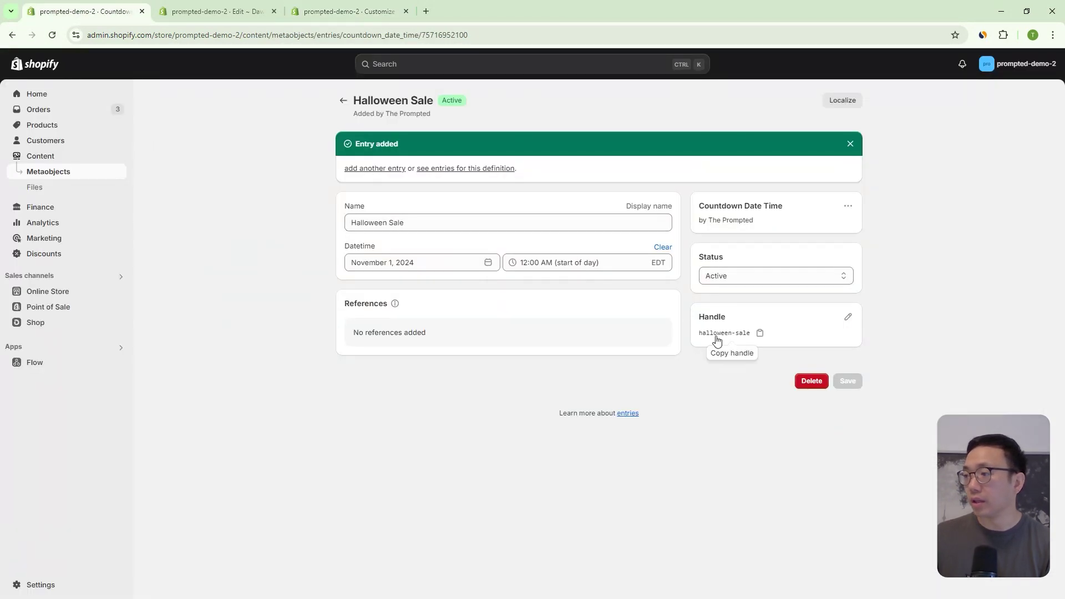
pyautogui.click(760, 333)
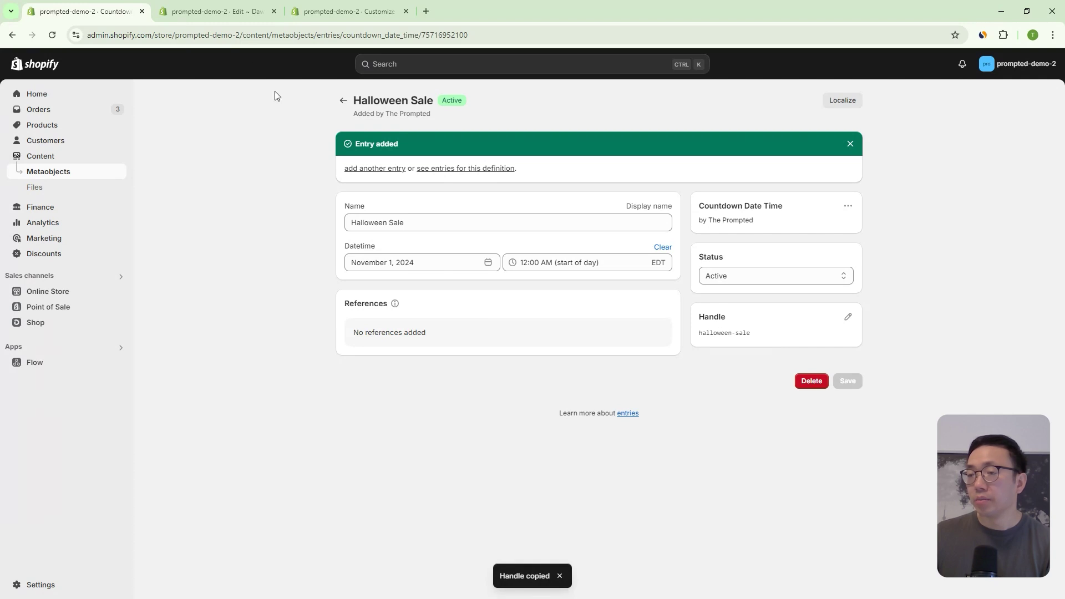
pyautogui.click(216, 12)
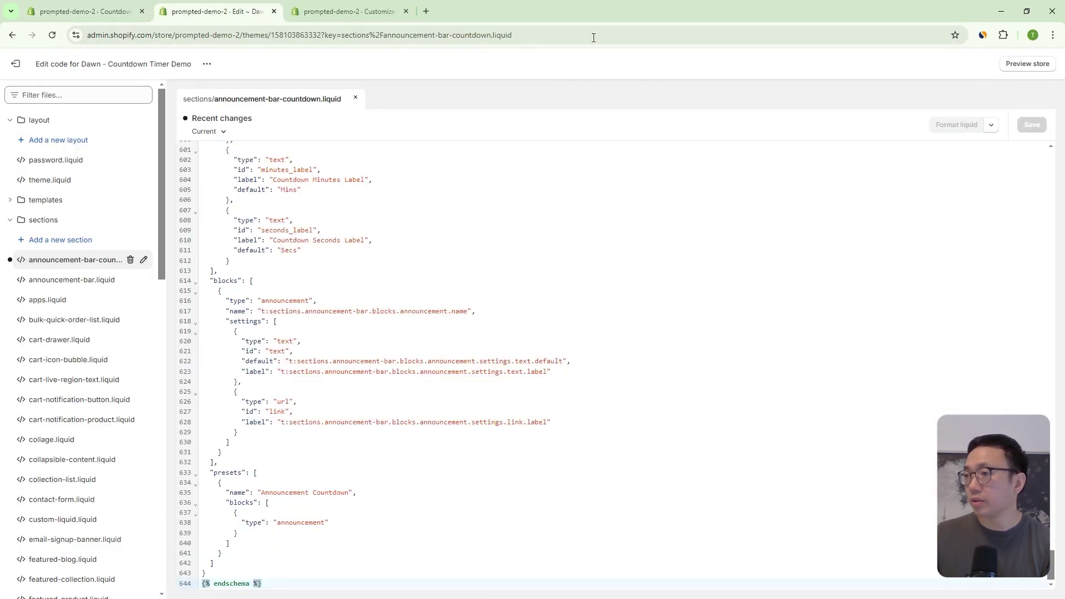
pyautogui.click(346, 12)
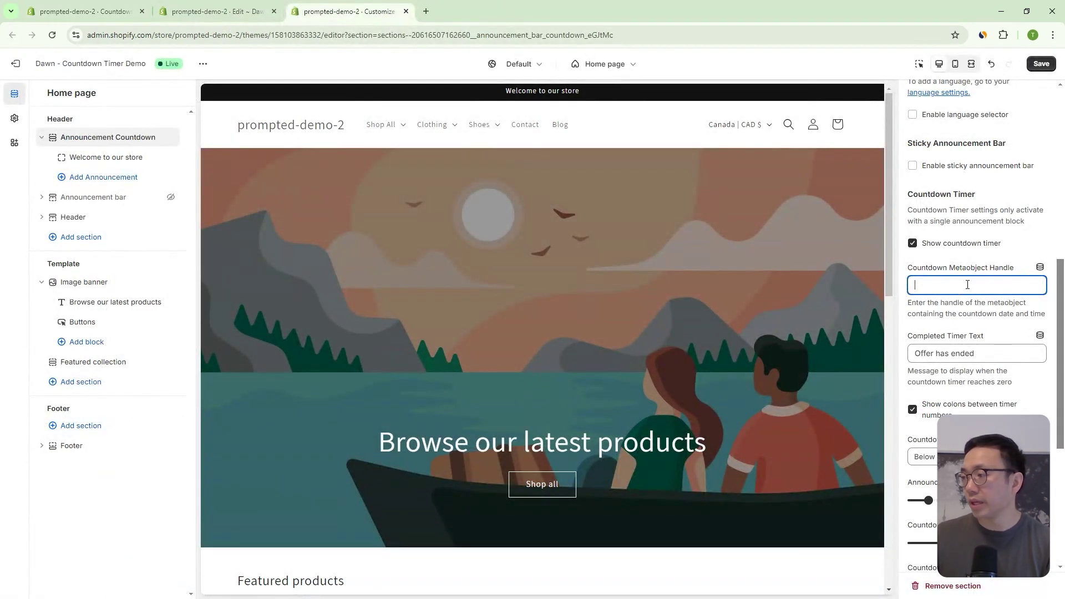
pyautogui.hotkey('ctrl', 'v')
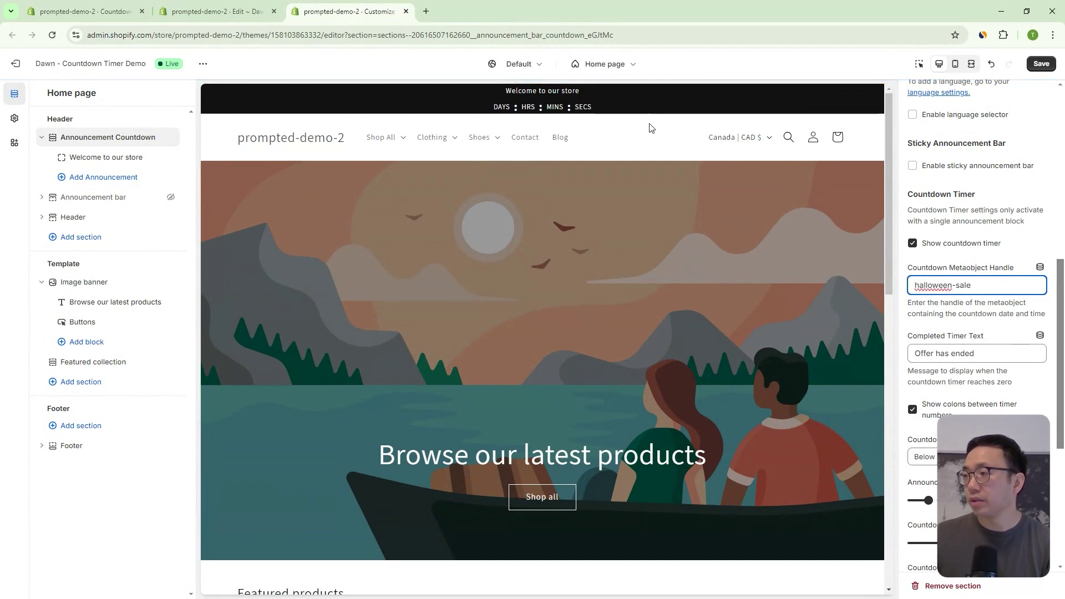
pyautogui.click(1033, 69)
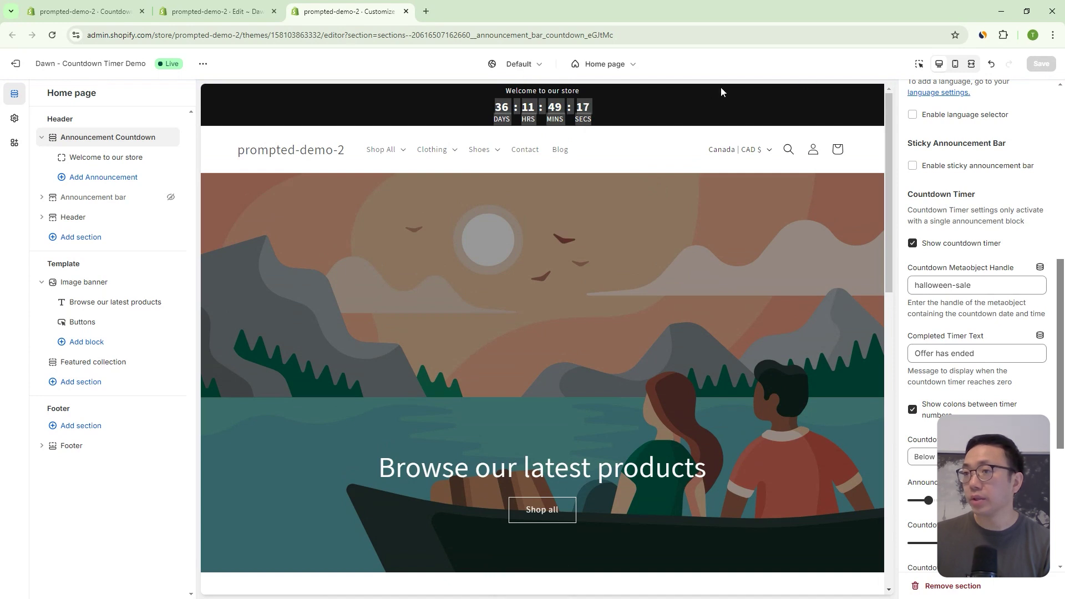
# View the live storefront in a new tab, then return to the theme customizer
pyautogui.click(203, 64)
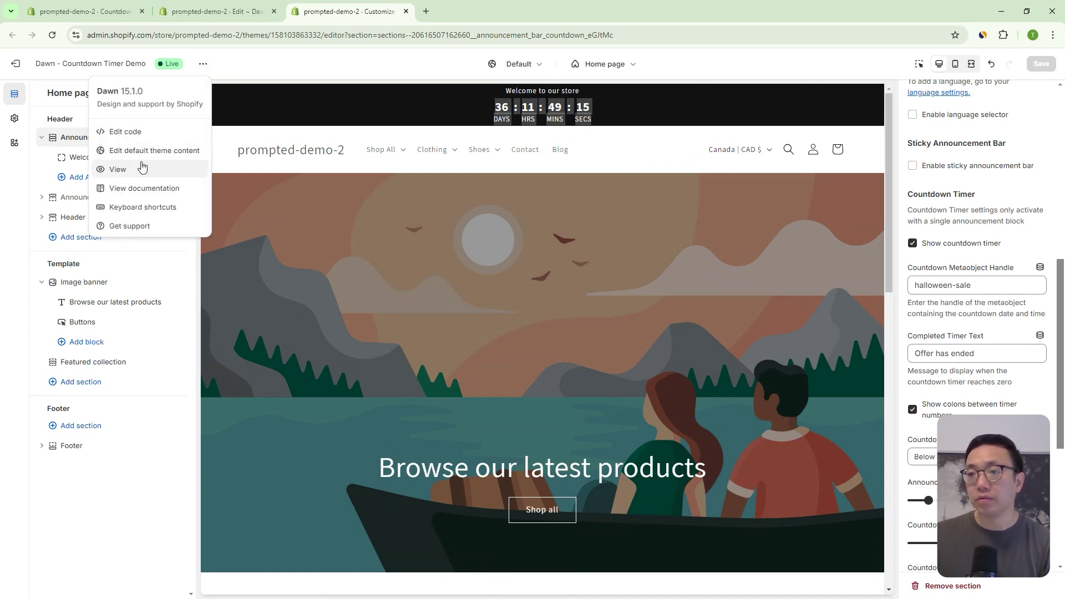
pyautogui.click(179, 171)
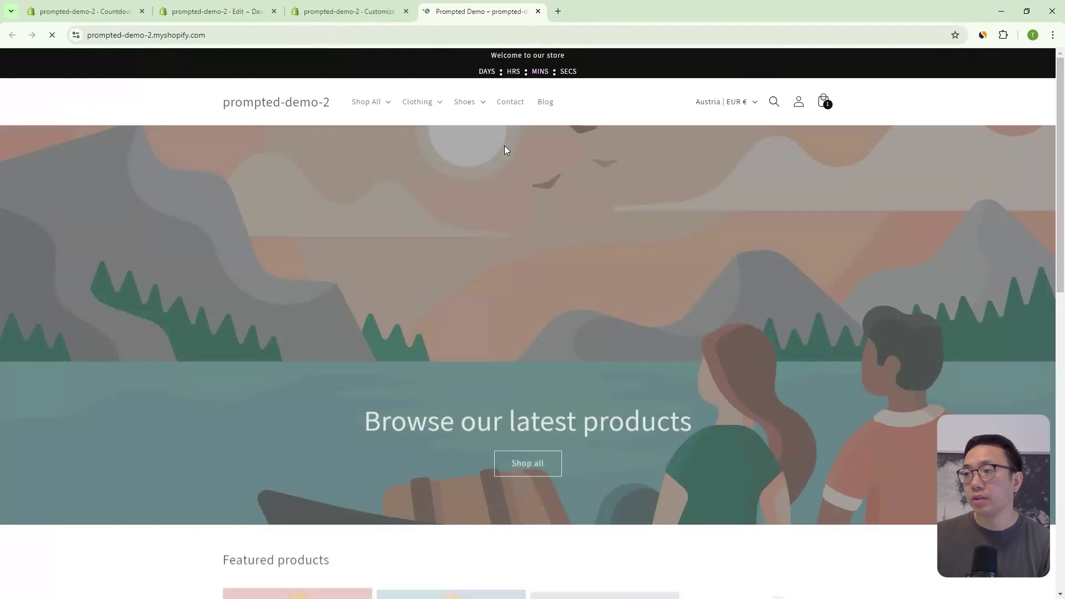
pyautogui.hotkey('ctrl', 'shift', 'Tab')
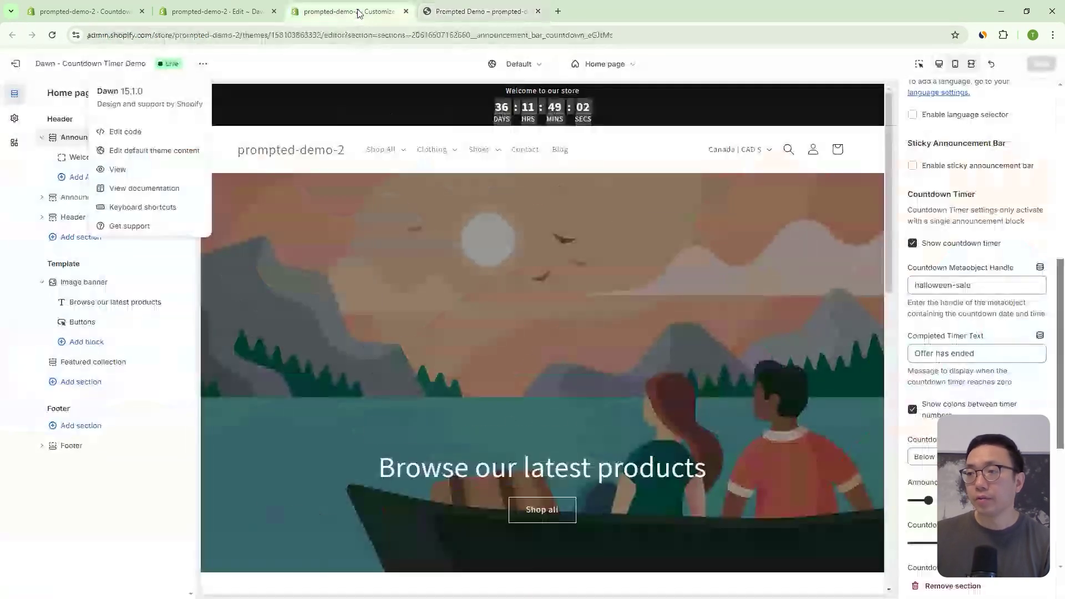
pyautogui.click(840, 62)
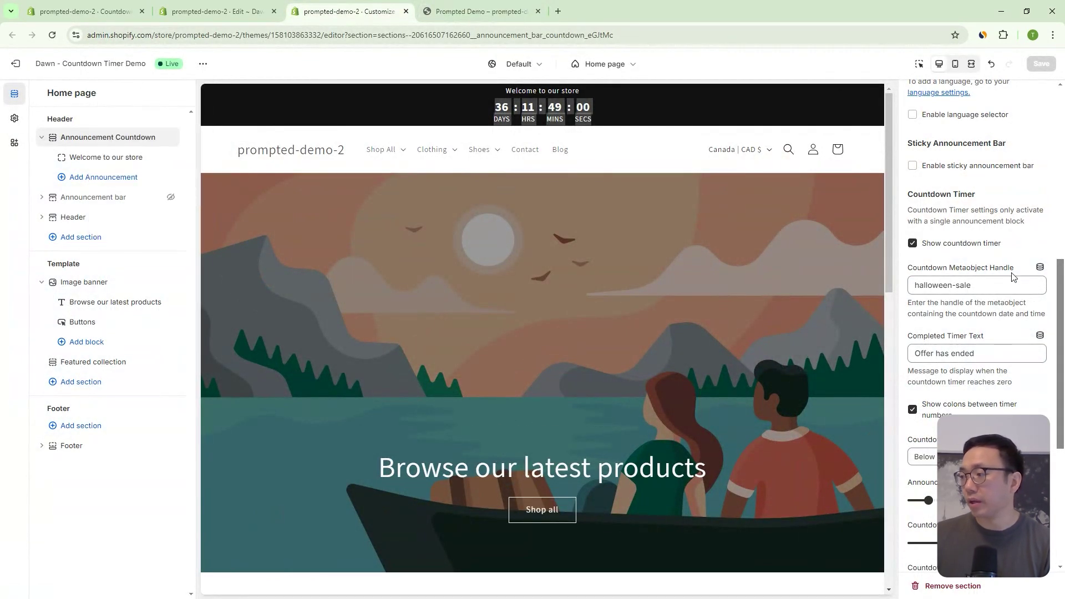
# Select the 'Welcome to our store' announcement block in the section list
pyautogui.scroll(-3, 993, 222)
pyautogui.scroll(4, 990, 317)
pyautogui.scroll(4, 990, 317)
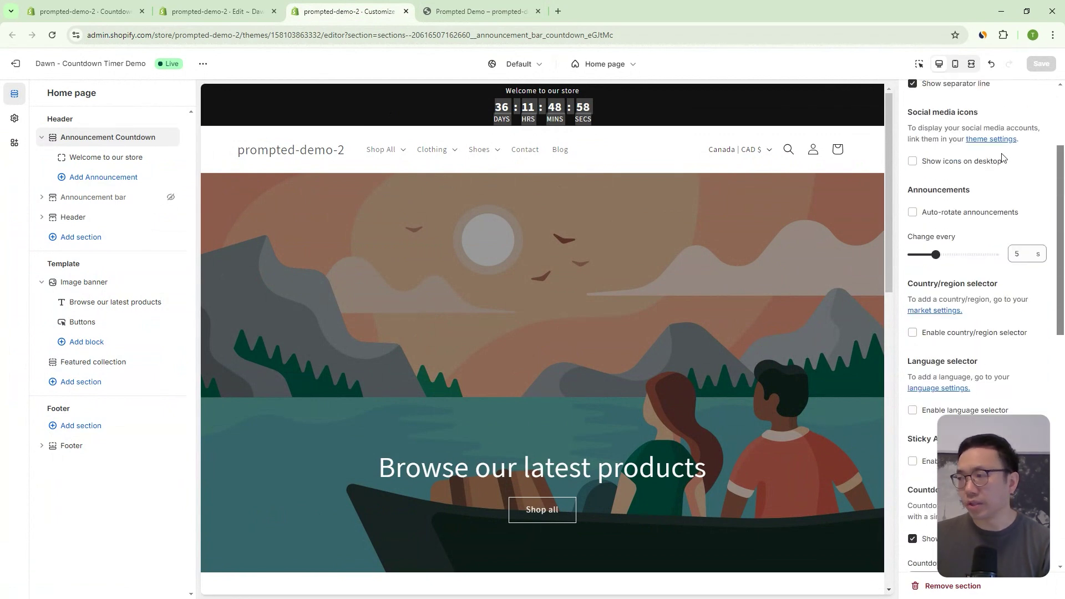
pyautogui.scroll(-4, 976, 222)
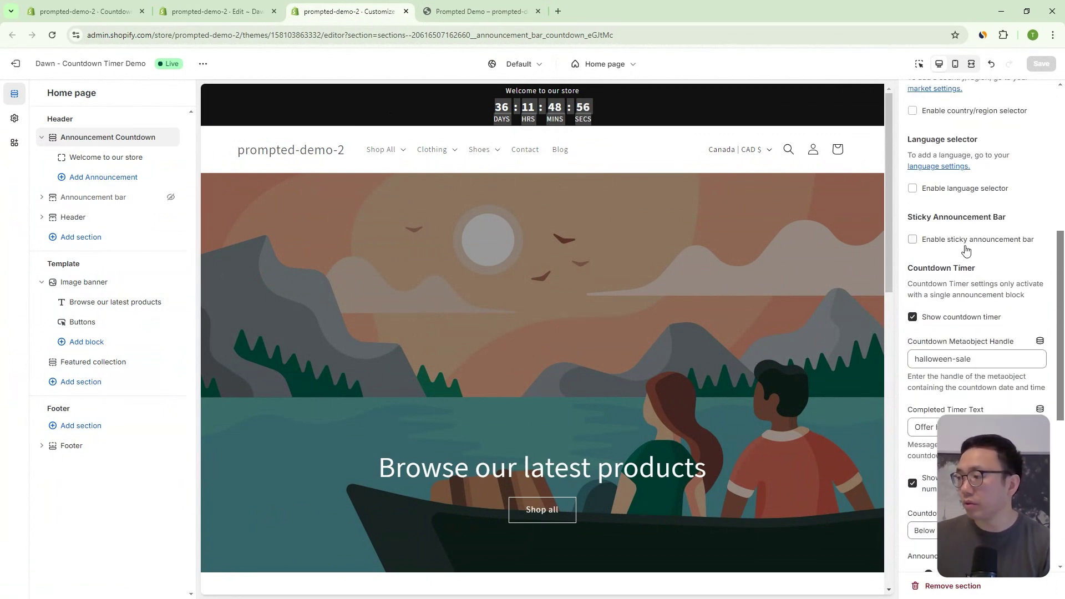
pyautogui.scroll(3, 992, 257)
pyautogui.scroll(1, 992, 257)
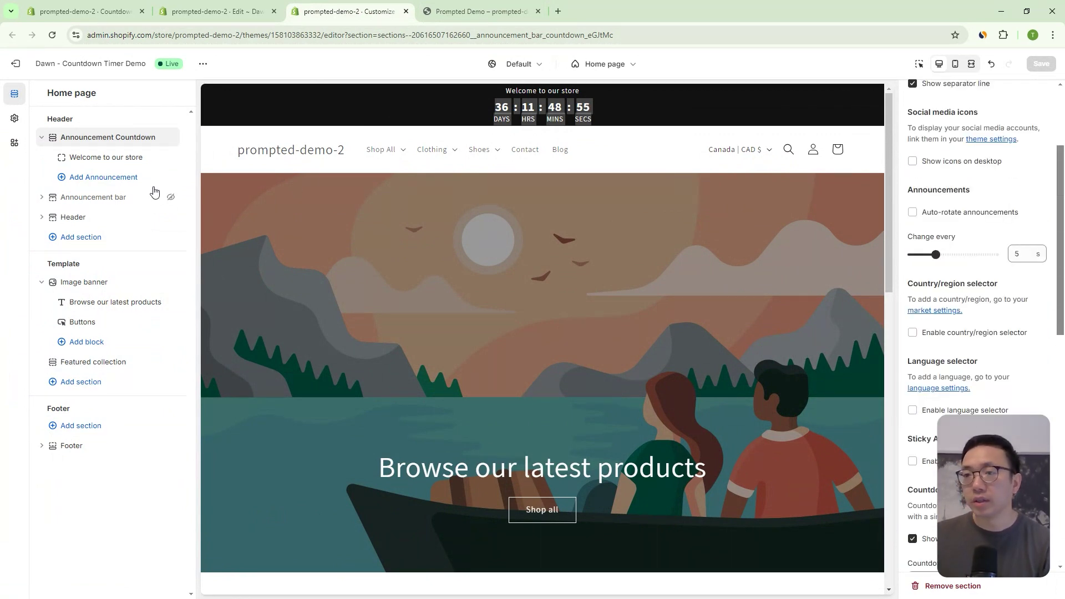
pyautogui.click(77, 161)
# Replace the announcement text with 'Halloween Sale 50% OFF' and review the Announcement Countdown settings
pyautogui.hotkey('ctrl', 'a')
pyautogui.write('H')
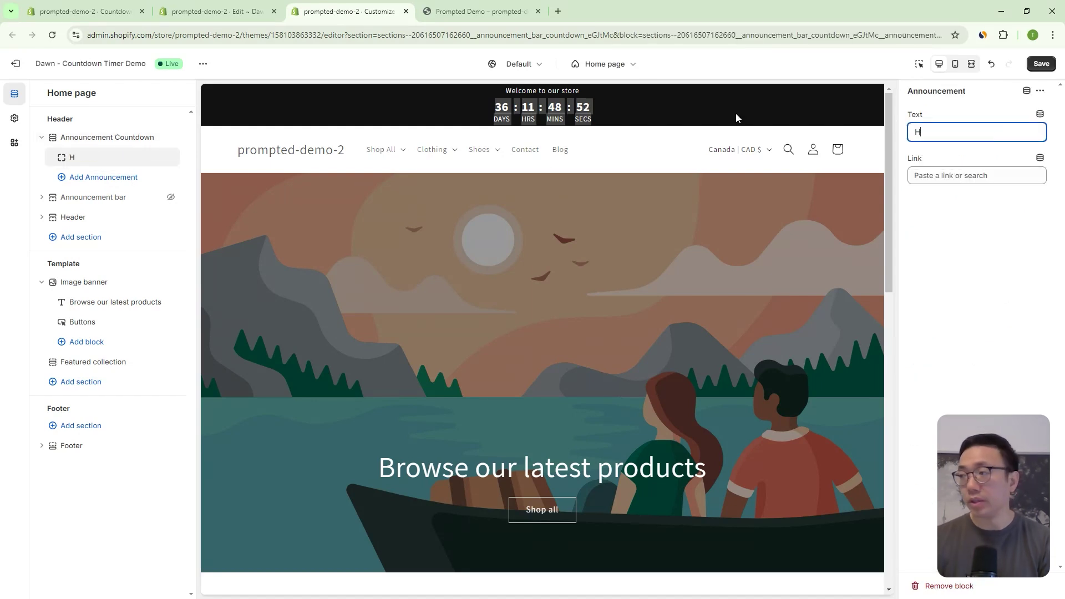
pyautogui.write('alloween Sale')
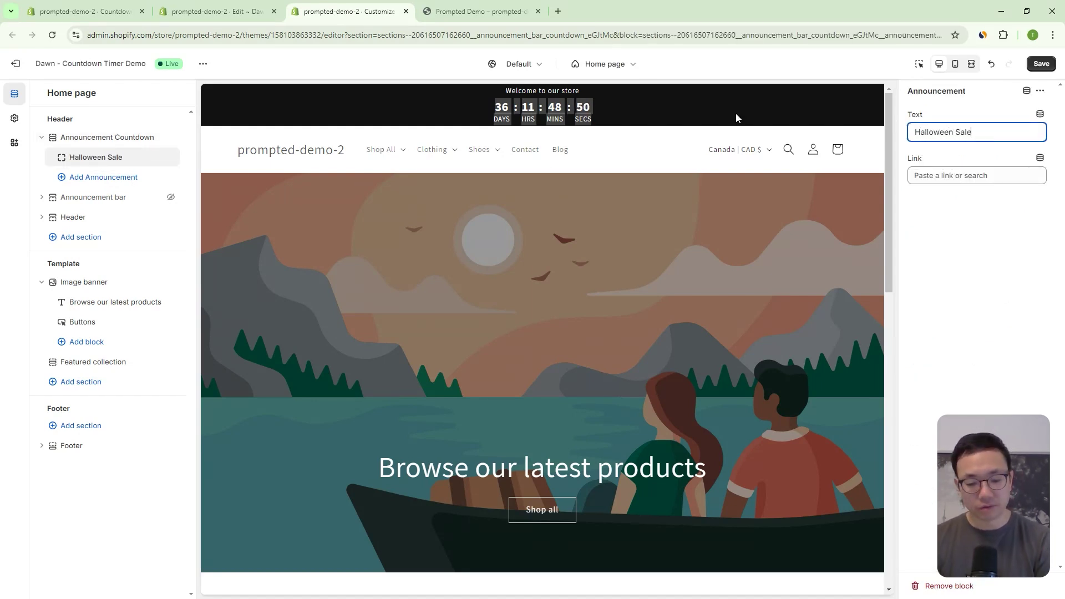
pyautogui.write(' 50% OFF')
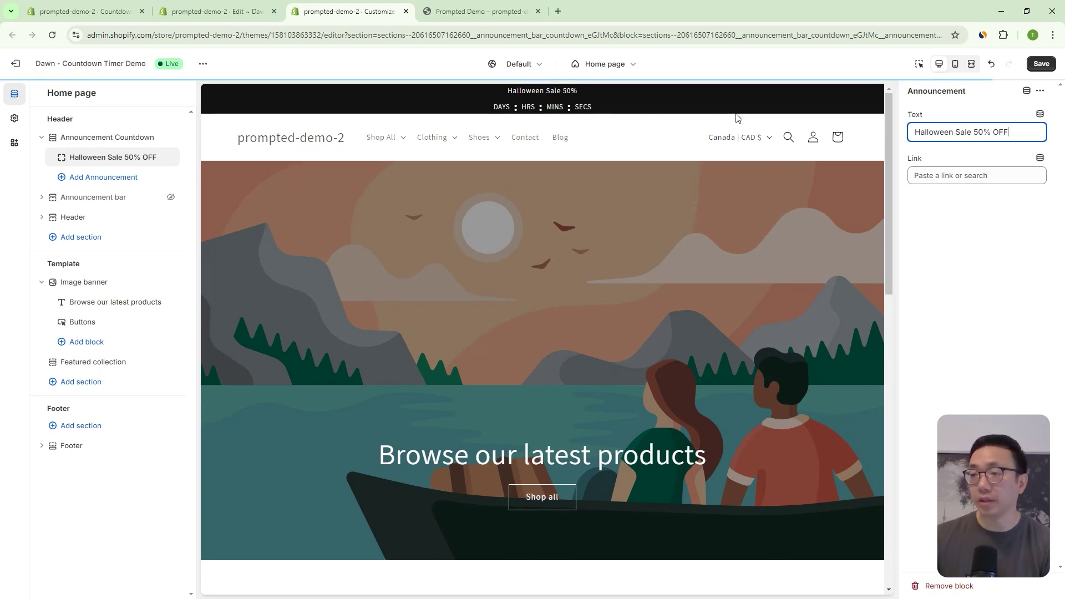
pyautogui.click(84, 136)
pyautogui.scroll(-5, 985, 350)
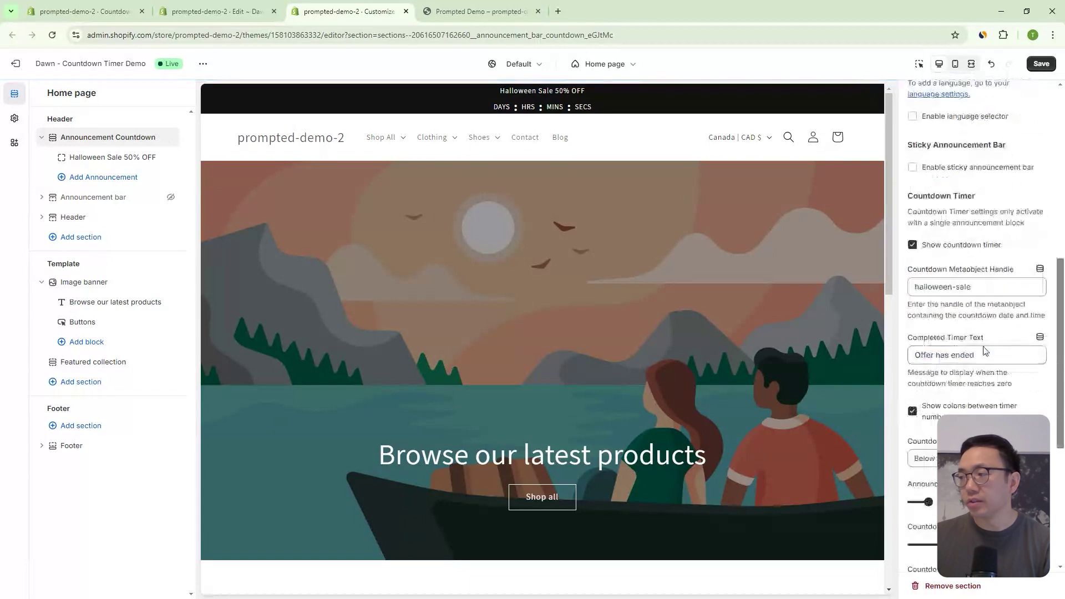
pyautogui.scroll(8, 978, 299)
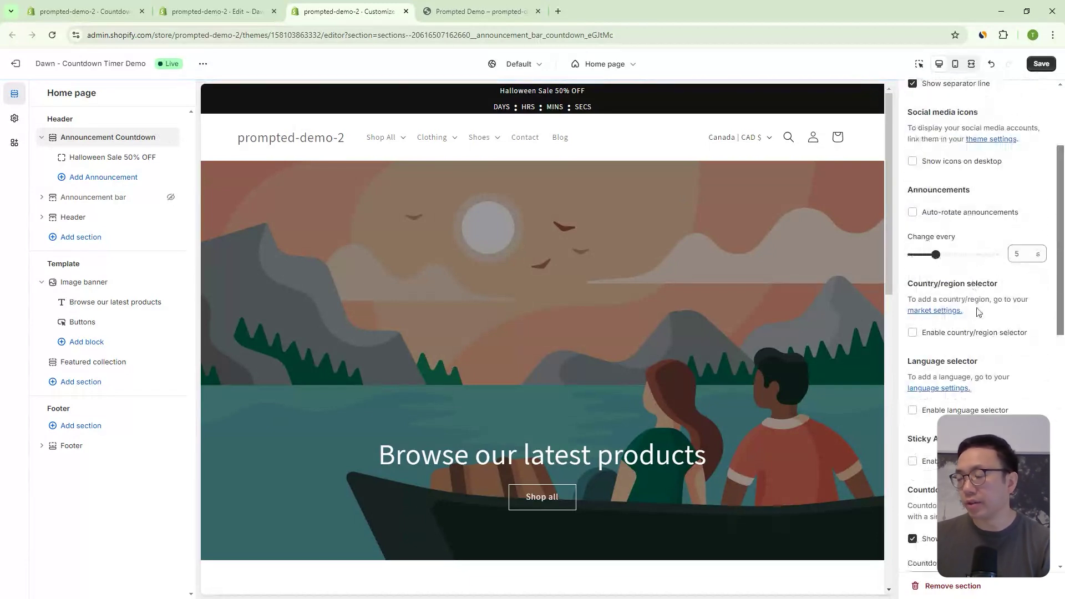
pyautogui.scroll(-3, 984, 266)
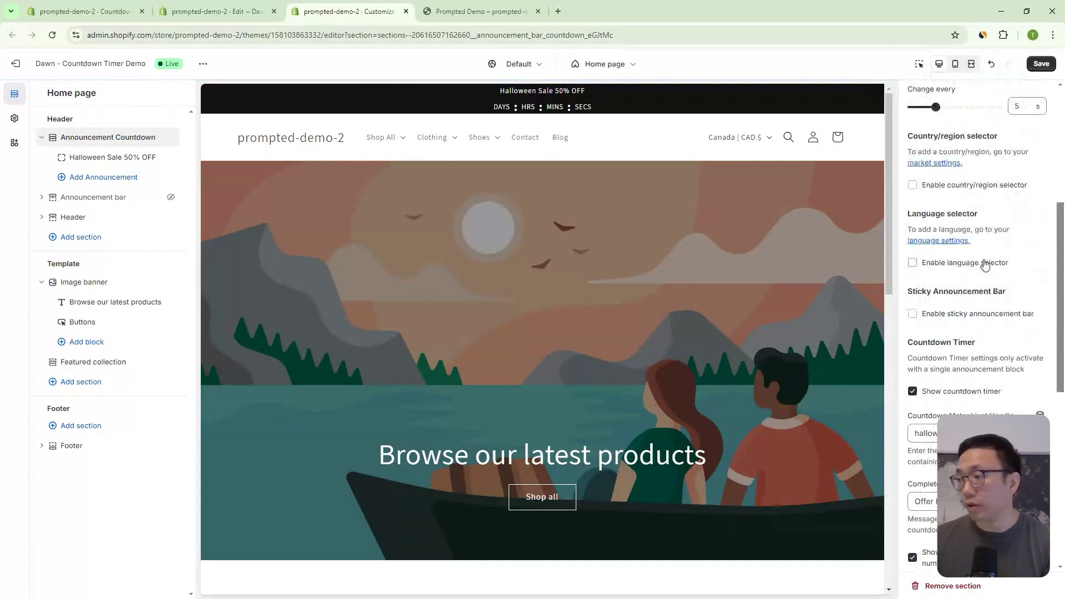
pyautogui.scroll(-2, 1013, 285)
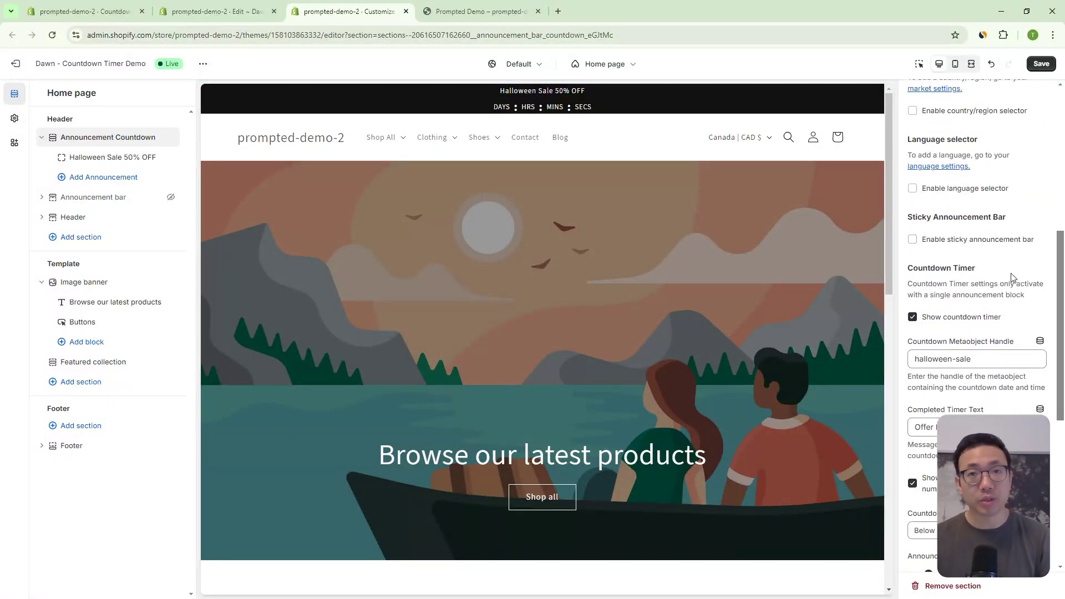